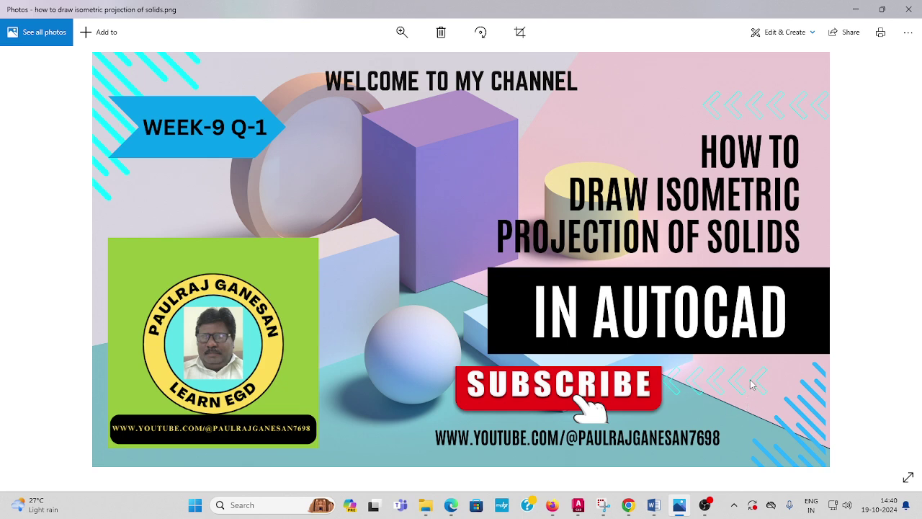
Leave the Word document and go to the AutoCAD drawing that holds the bracket reference.
left_click(654, 504)
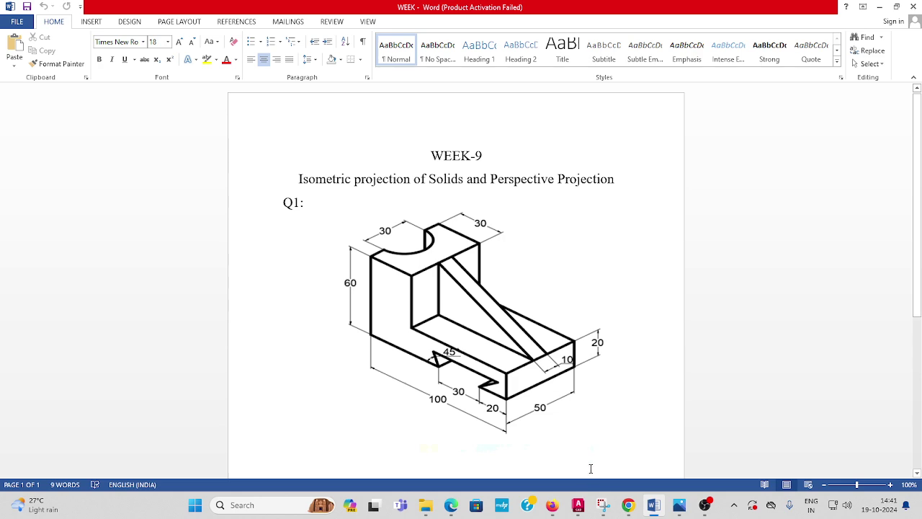
Bring up AutoCAD's Drawing1, showing the bracket reference dimensioned 100, 60, 50, 30, 20 and 45.
mouse_move(578, 504)
left_click(548, 466)
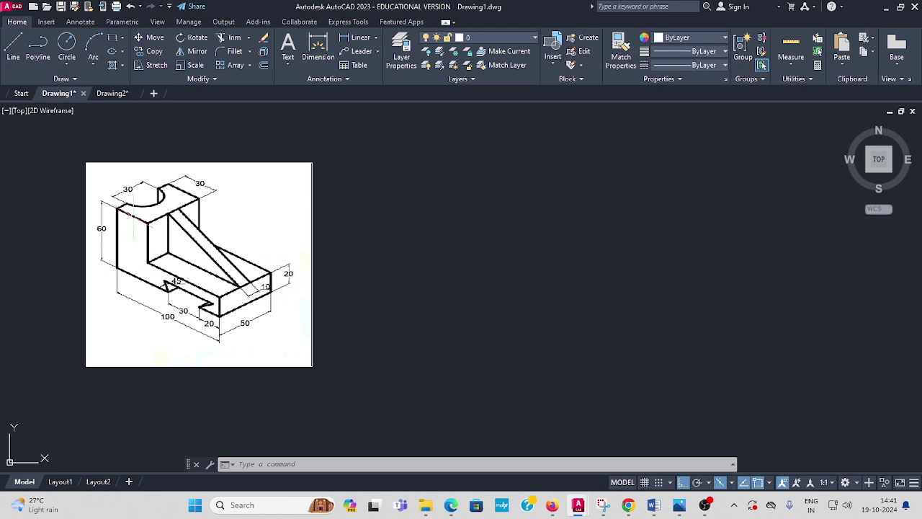
Start a line right of the reference image, with Ortho on and the Left isoplane active.
left_click(16, 46)
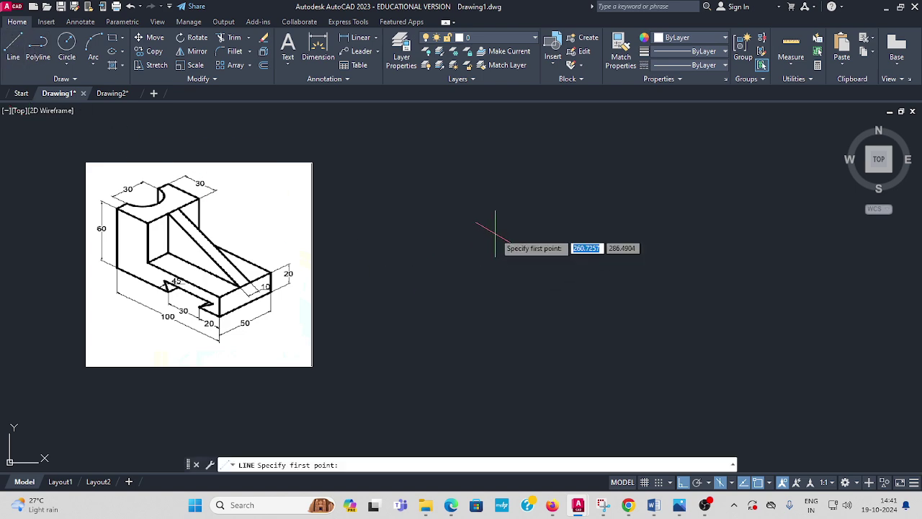
left_click(441, 224)
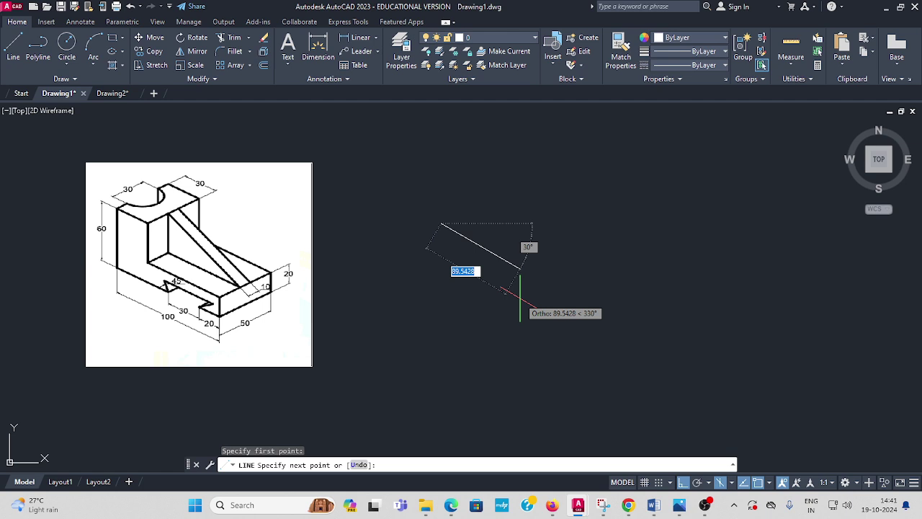
key("F5")
key("F8")
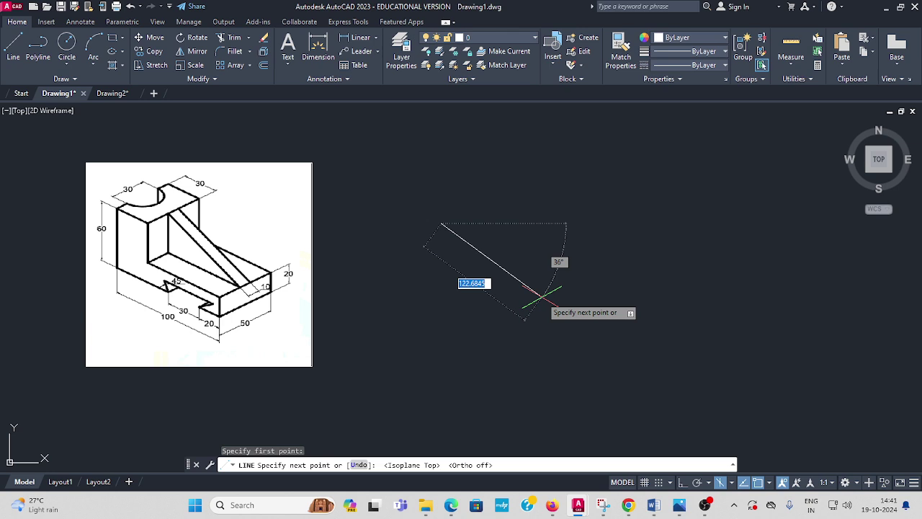
key("F5")
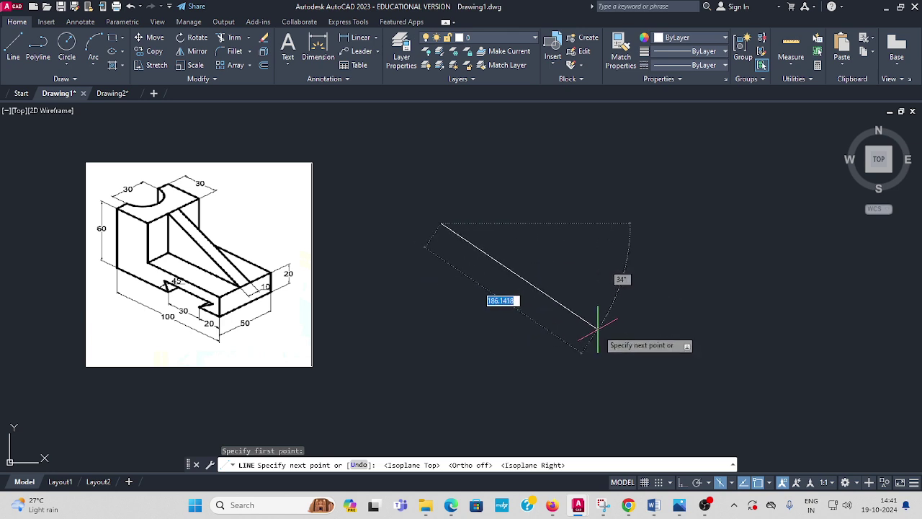
left_click(681, 482)
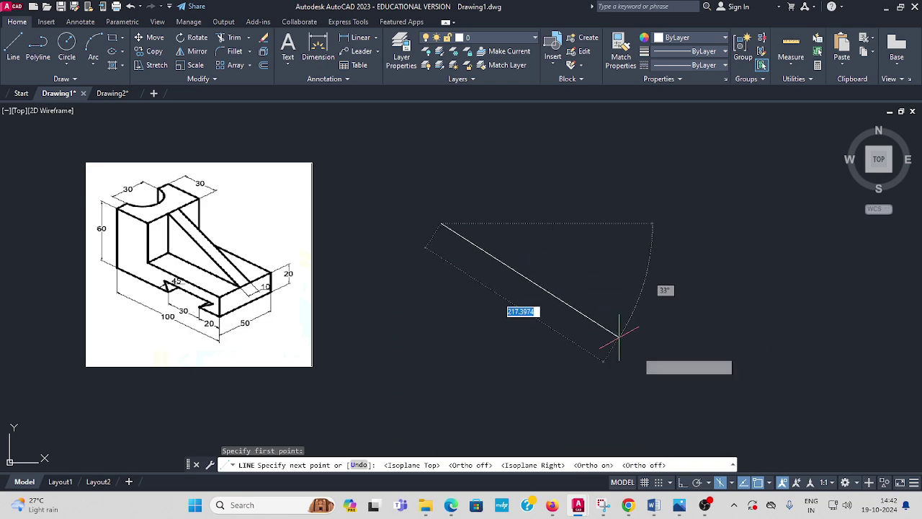
left_click(681, 483)
left_click(681, 482)
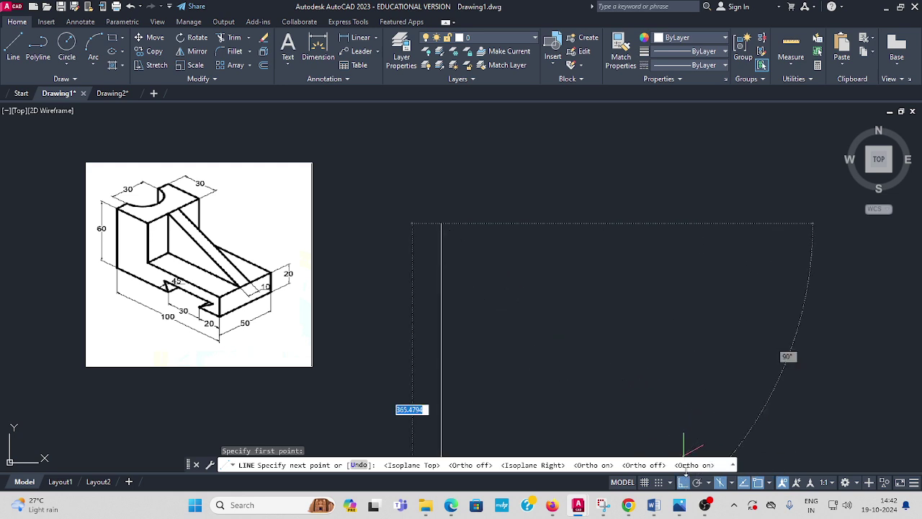
key("F5")
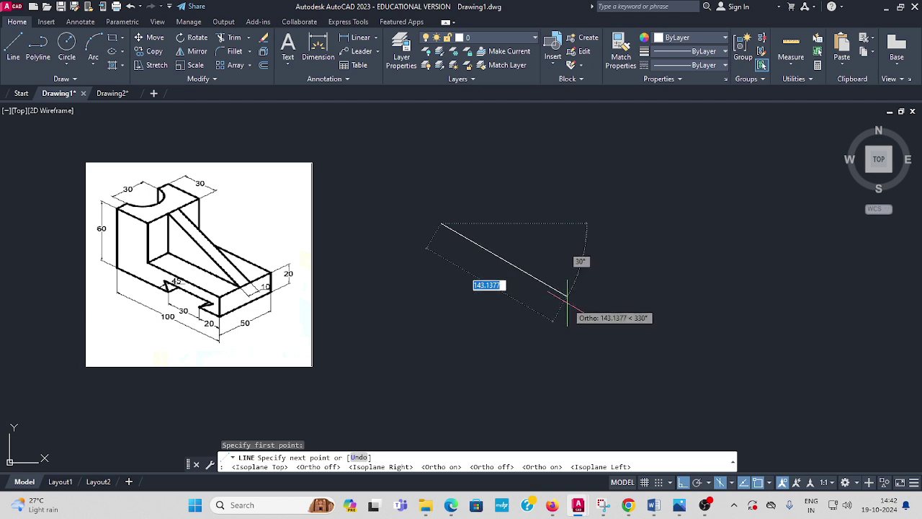
Draw the base's first 100-unit edge along the 330° direction.
type("100")
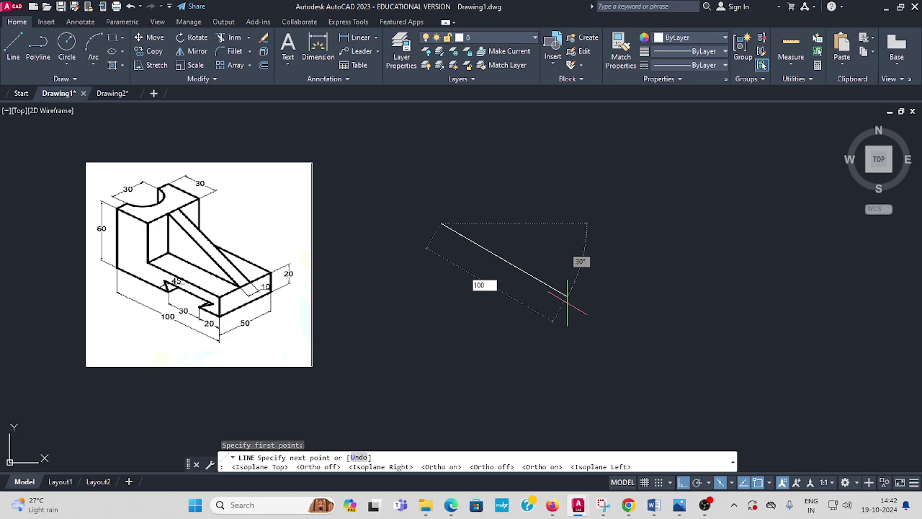
key("Return")
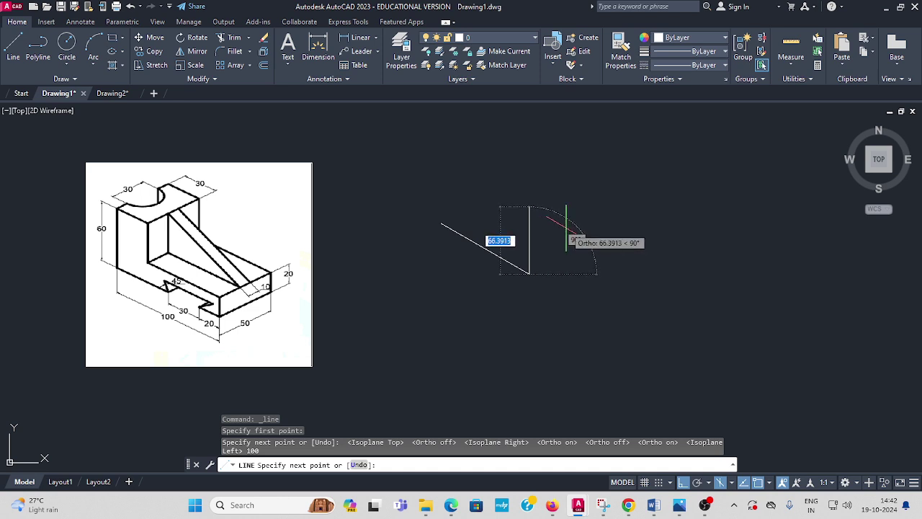
key("F8")
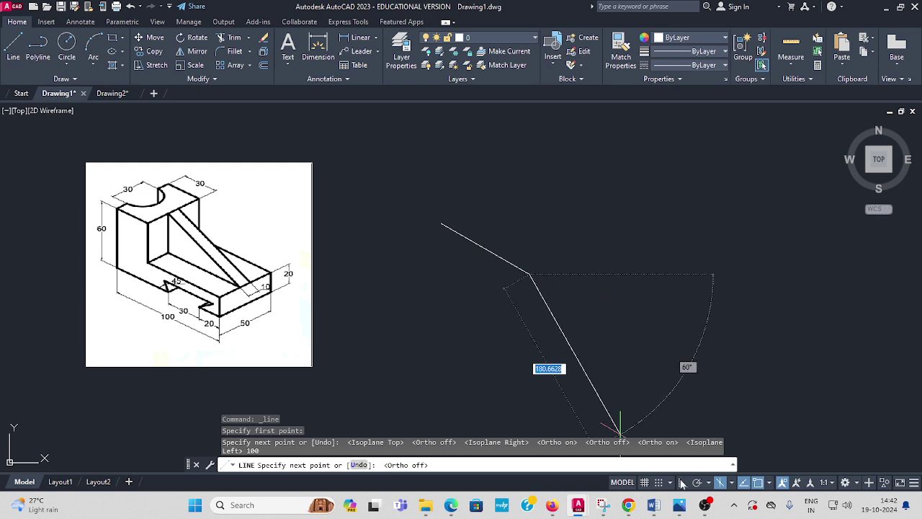
key("F8")
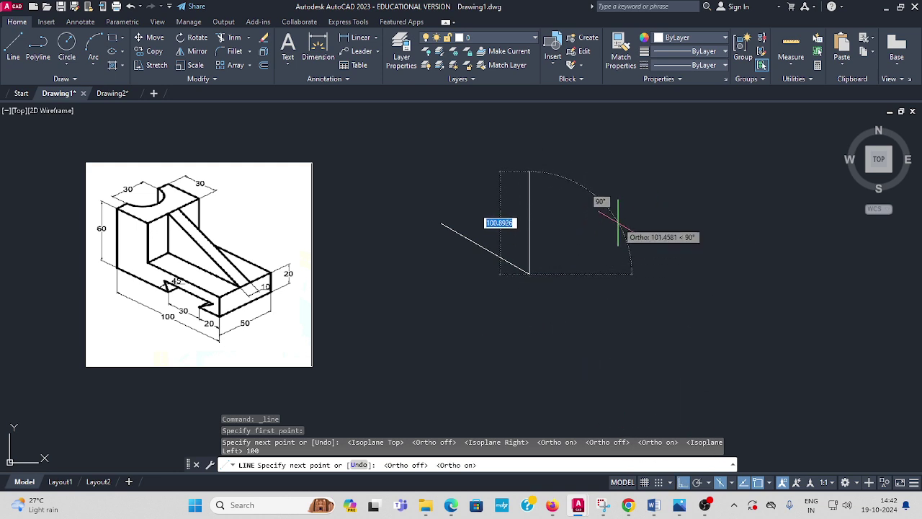
On the Top isoplane, add the 50 and 100 edges and close the parallelogram.
key("F5")
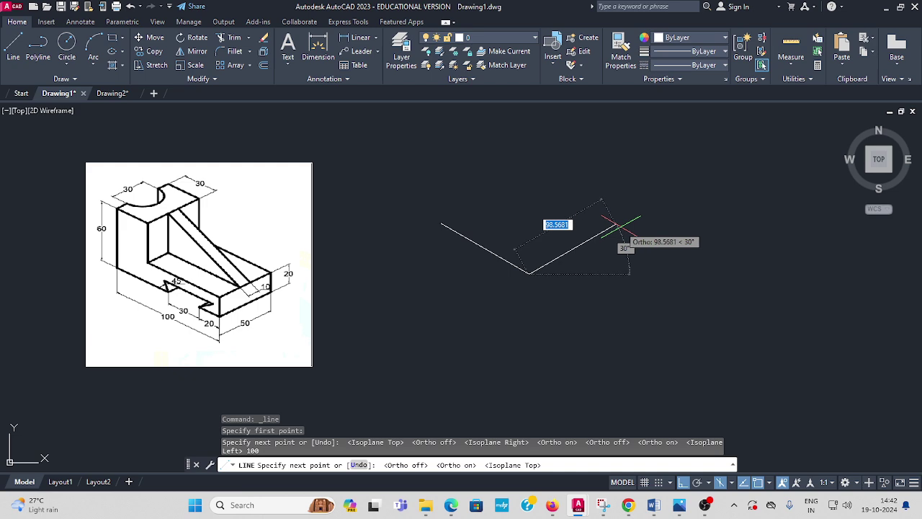
type("50")
key("Return")
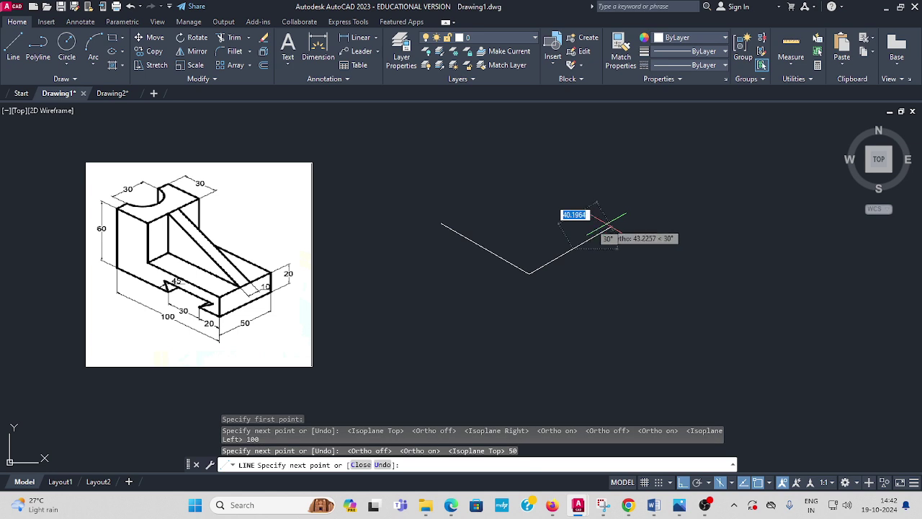
type("100")
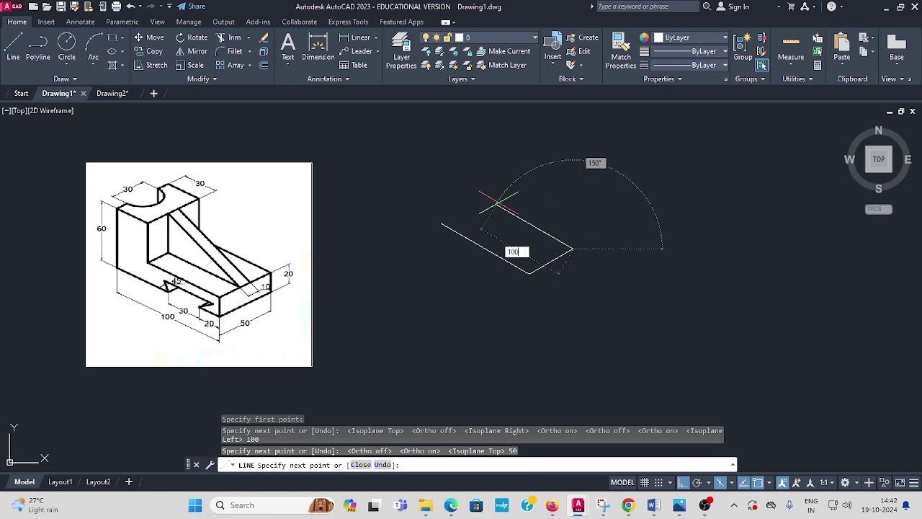
key("Return")
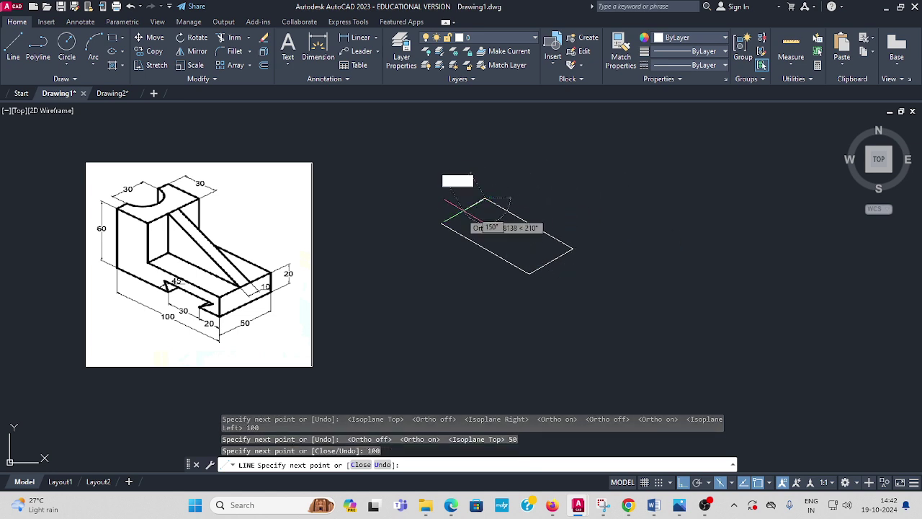
scroll(475, 216, "up", 3)
left_click(408, 225)
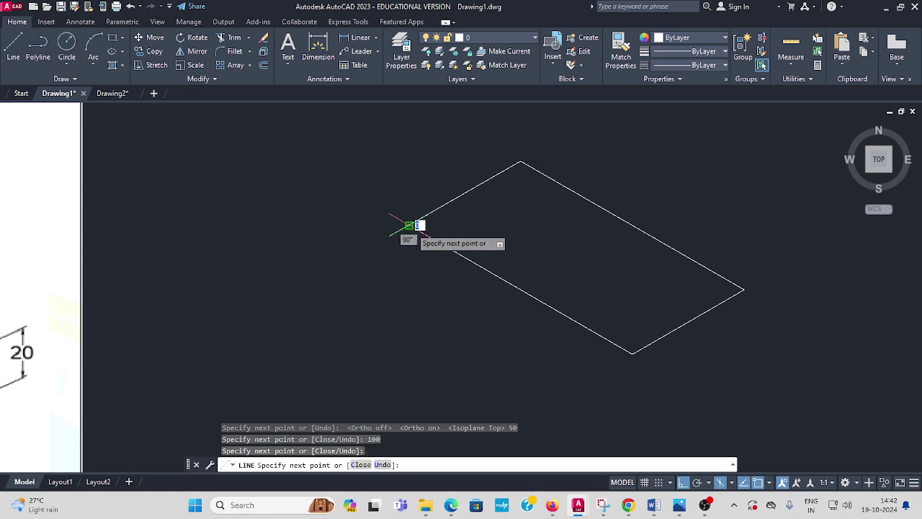
key("Escape")
scroll(454, 222, "down", 4)
On the Right isoplane, draw a 20-unit vertical edge up from the parallelogram's bottom corner.
scroll(454, 222, "up", 2)
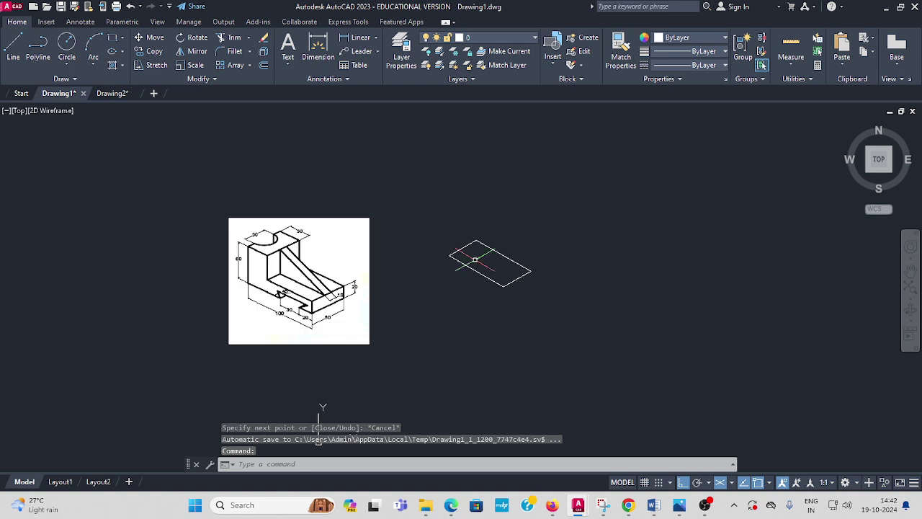
left_click(13, 47)
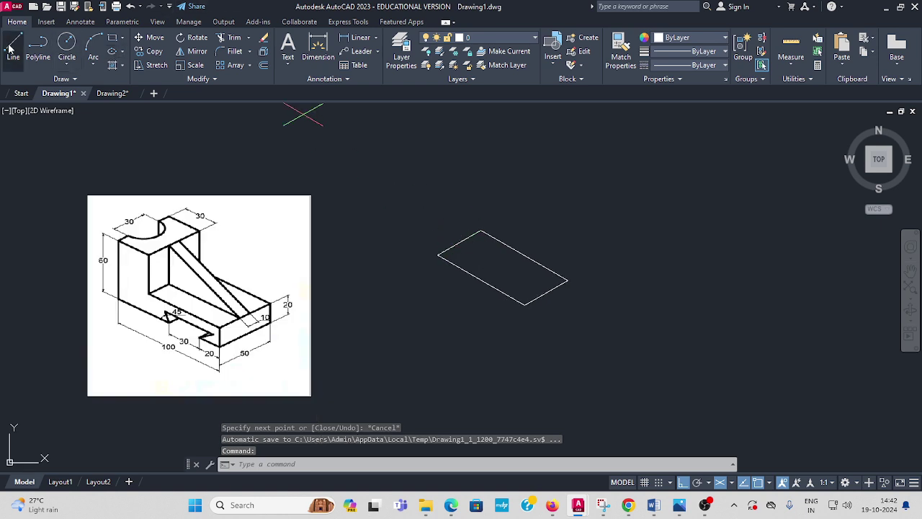
left_click(525, 303)
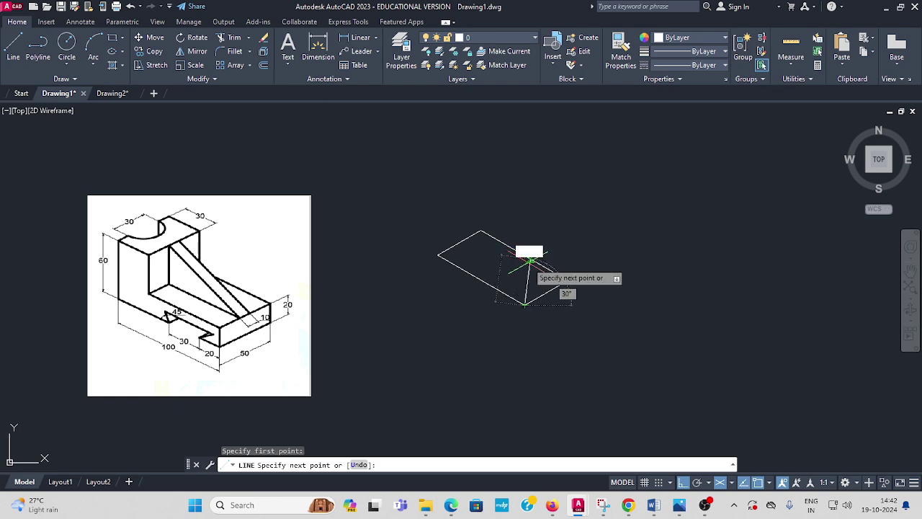
key("F5")
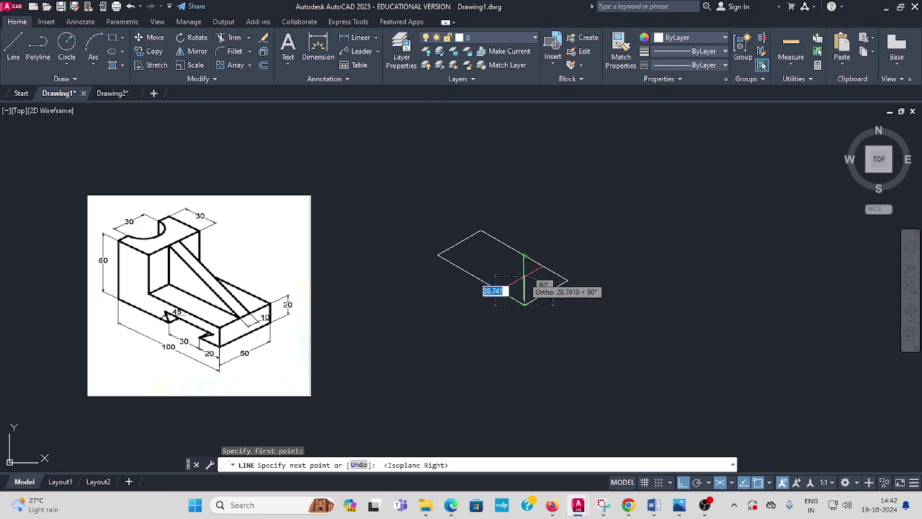
type("20")
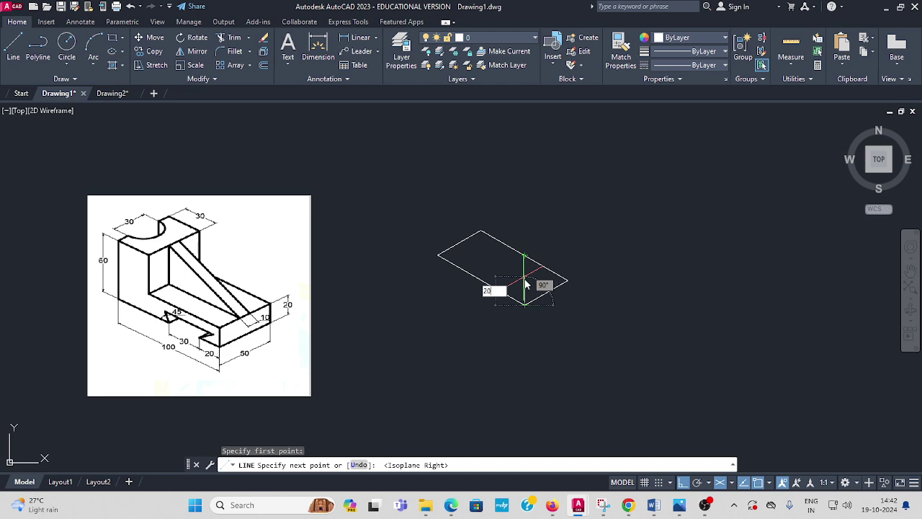
key("Return")
key("Escape")
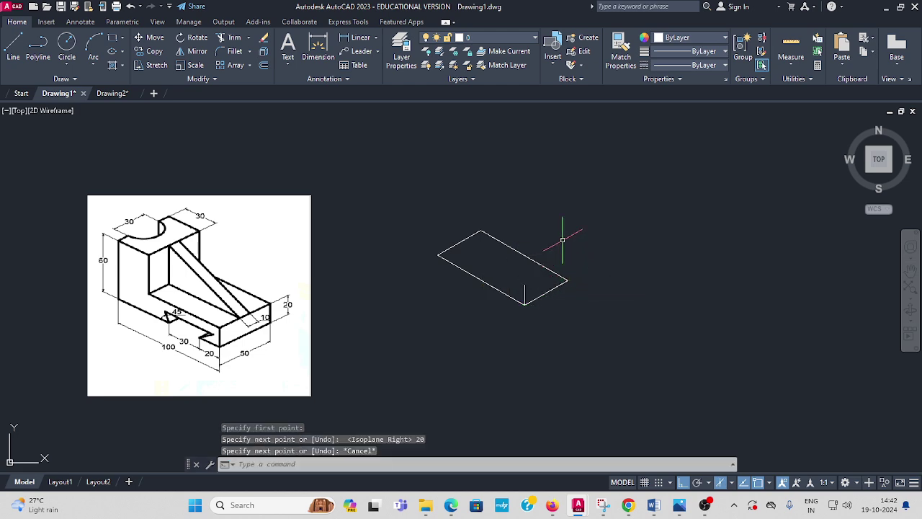
Raise a second 20-unit vertical edge at the right corner and join the two tops.
left_click(13, 44)
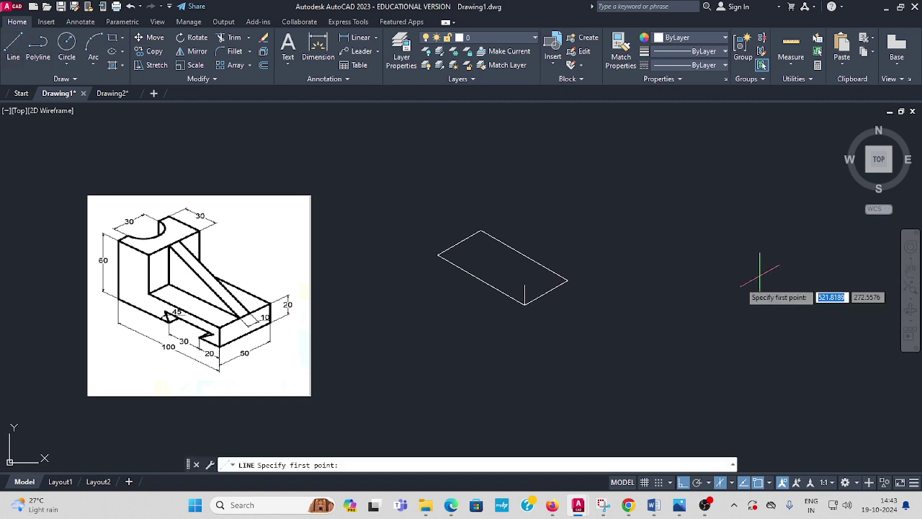
left_click(566, 281)
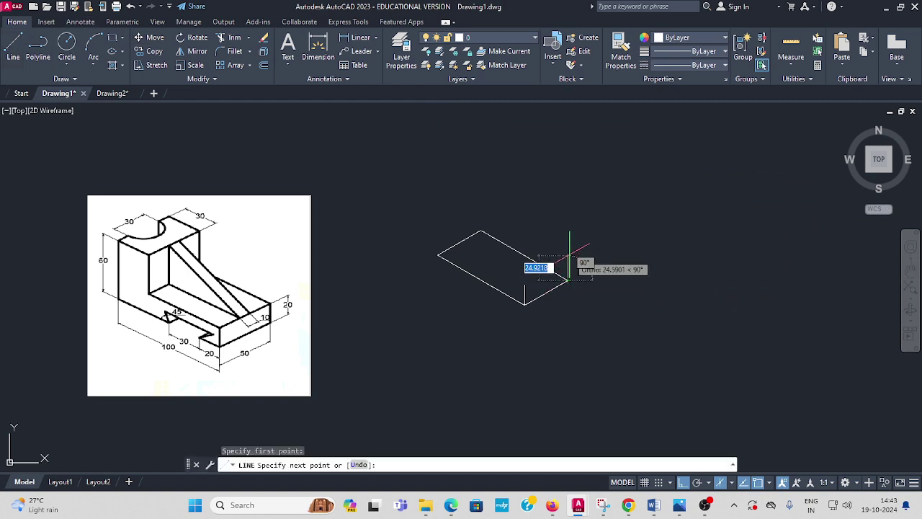
type("2")
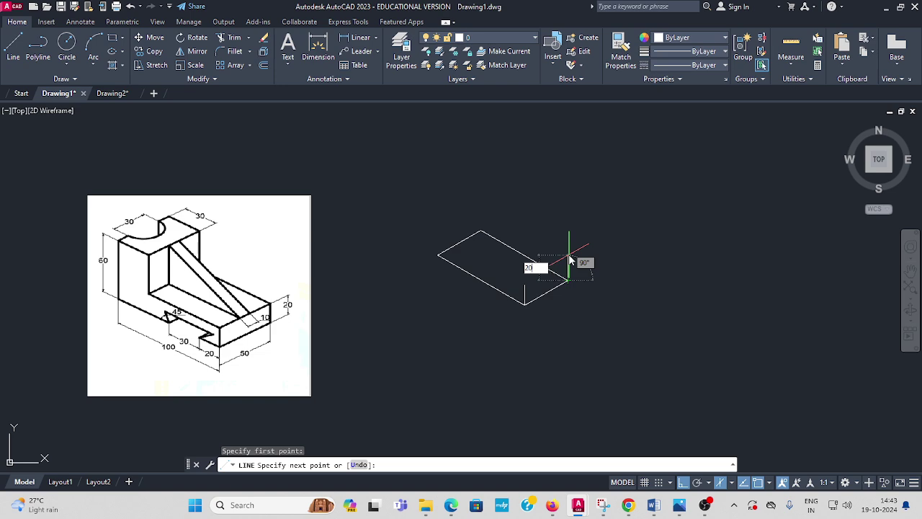
type("0")
key("Return")
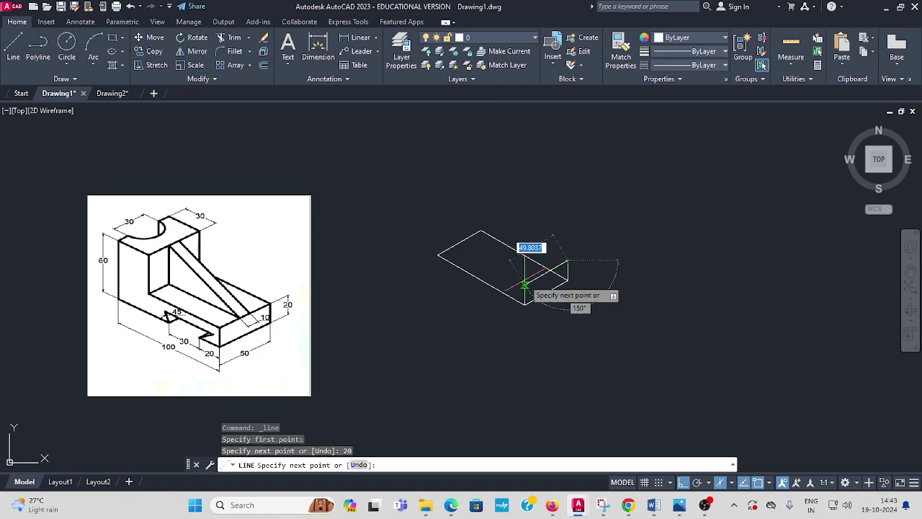
left_click(524, 285)
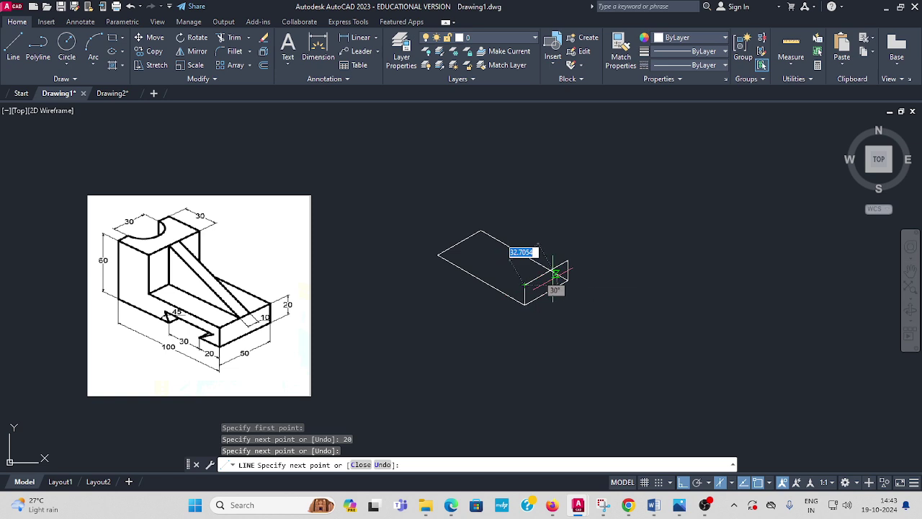
key("Escape")
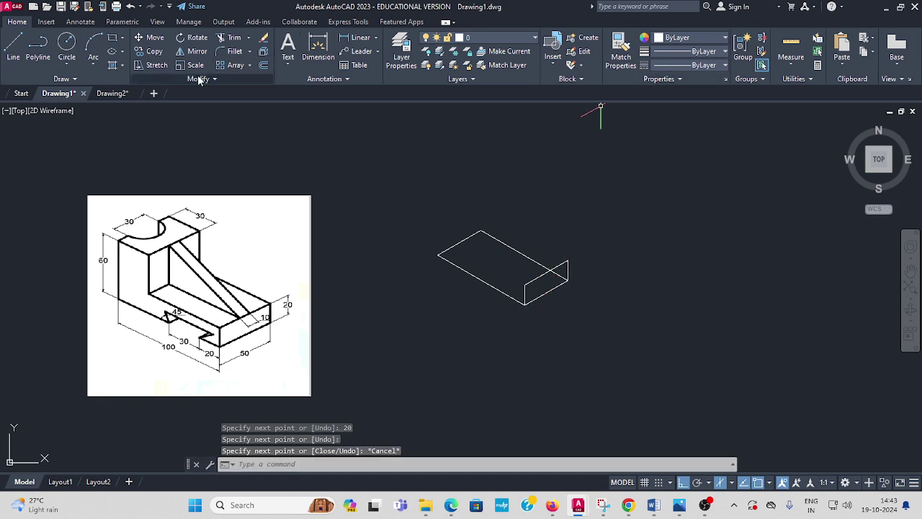
Try a line from the box's bottom corner, then abandon it.
left_click(13, 45)
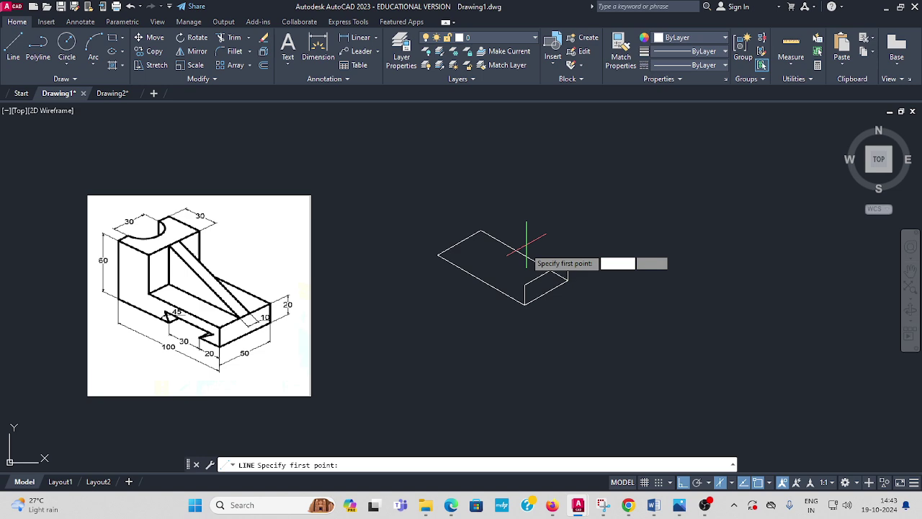
left_click(524, 305)
left_click(511, 274)
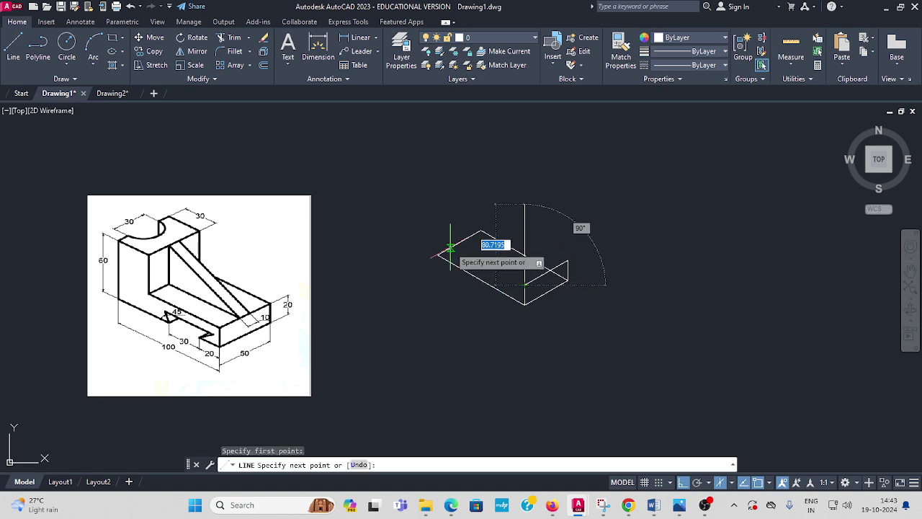
key("F8")
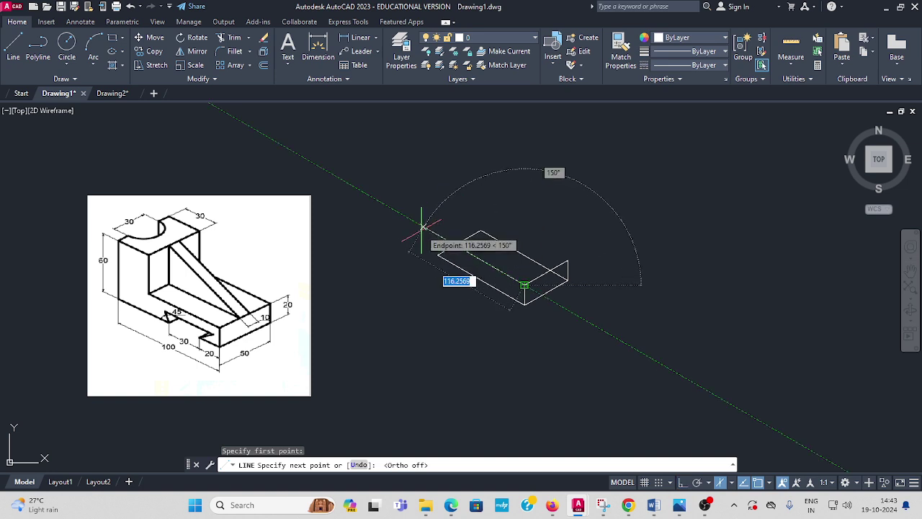
type("1")
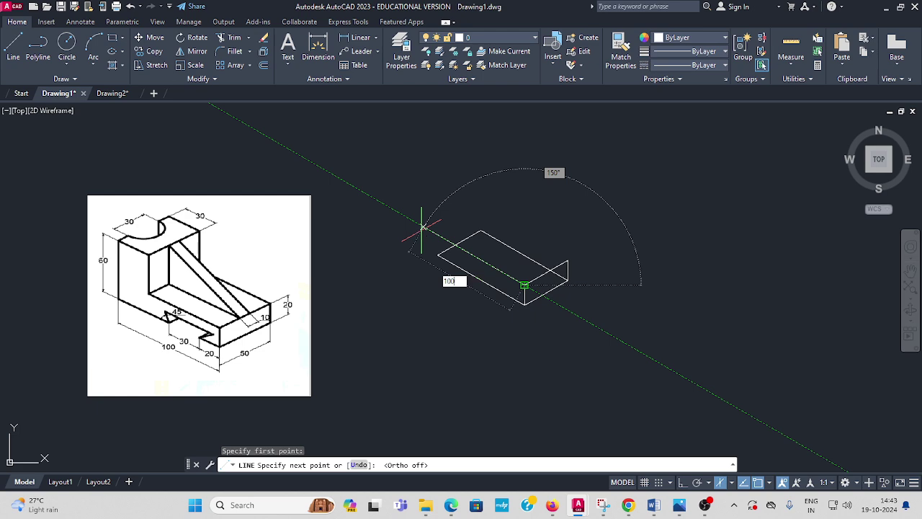
type("00")
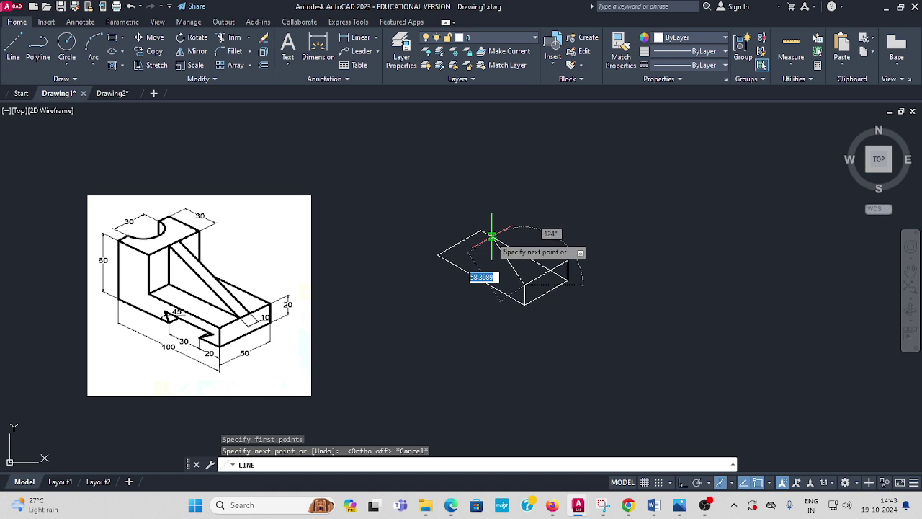
key("Escape")
key("Escape")
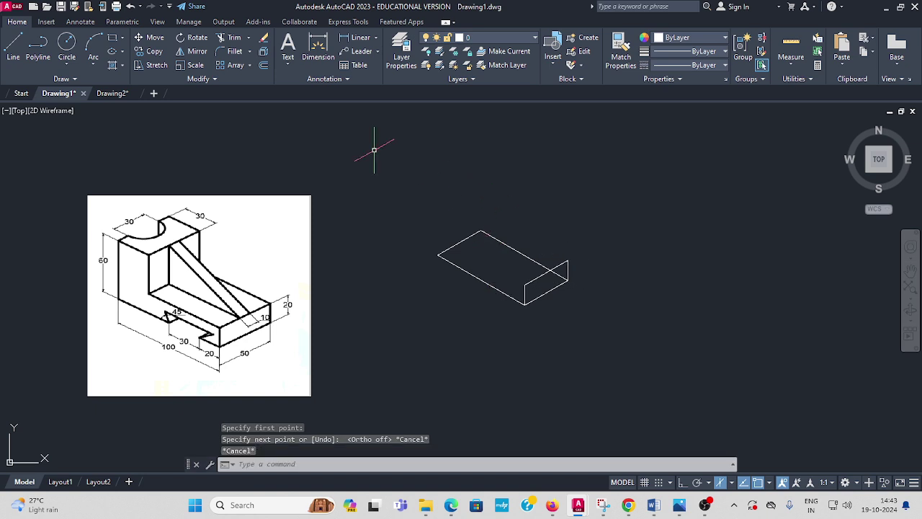
Draw a 70-unit line at 150° from the base's front corner.
left_click(14, 50)
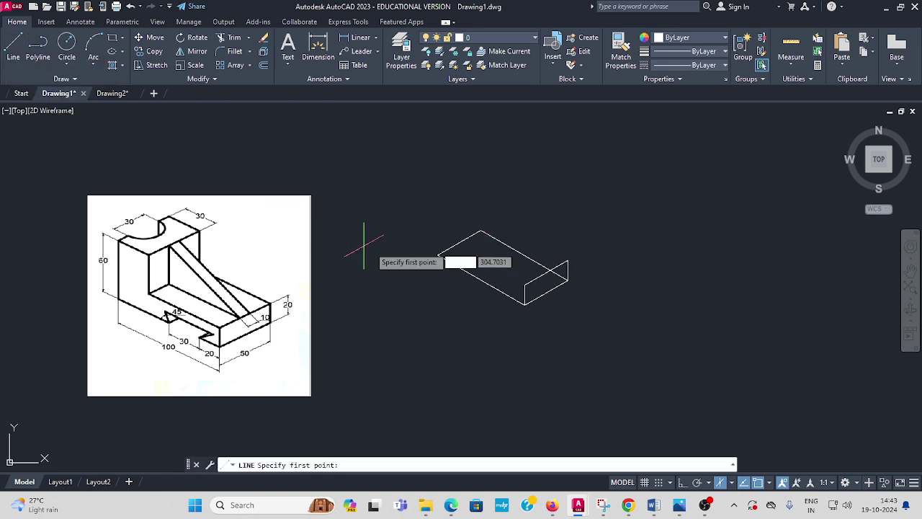
left_click(524, 284)
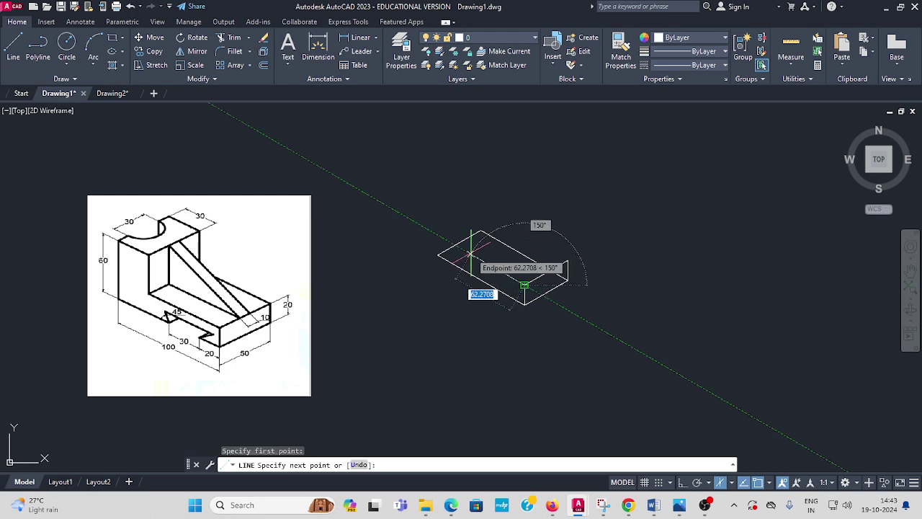
type("7")
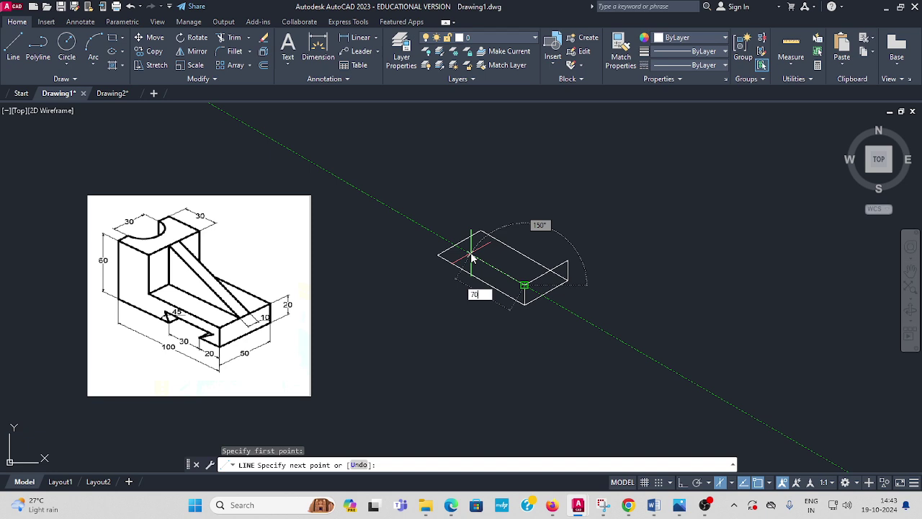
type("0")
key("Return")
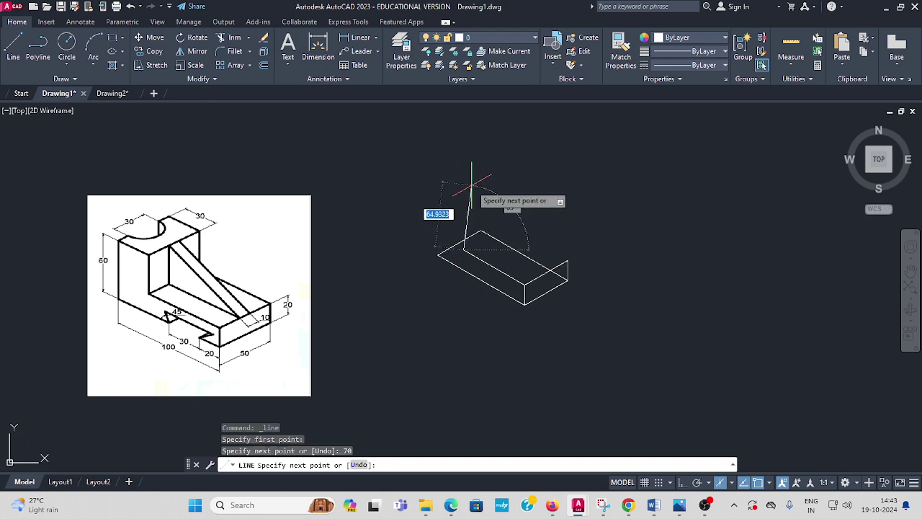
With Ortho on and the Right isoplane active, continue with a 40-unit vertical edge.
key("F5")
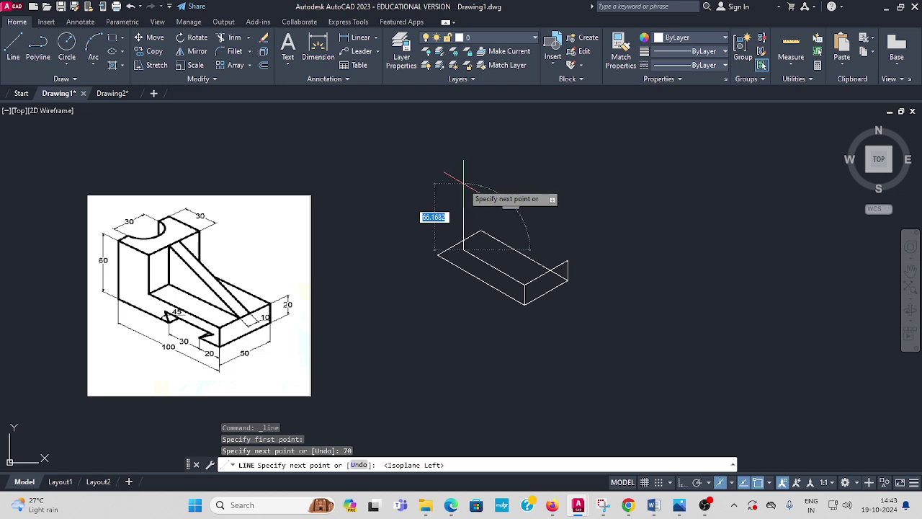
key("F5")
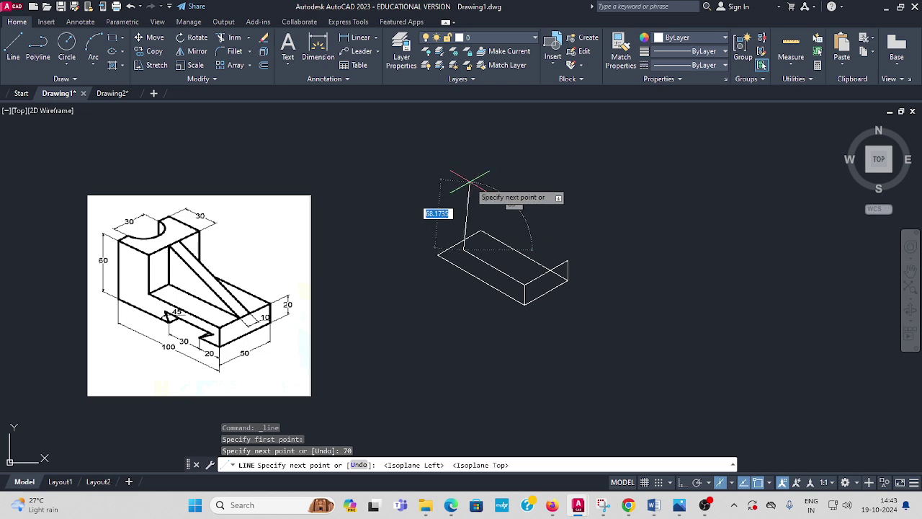
key("F8")
mouse_move(679, 505)
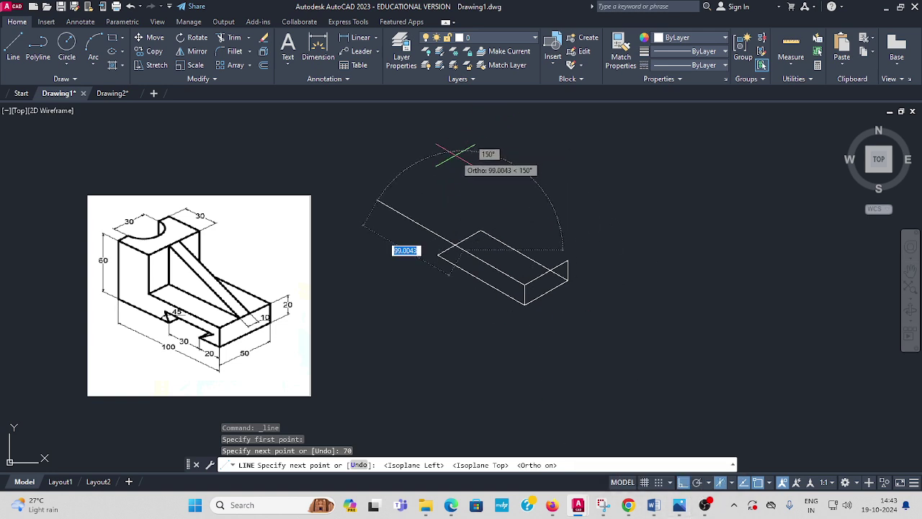
key("F5")
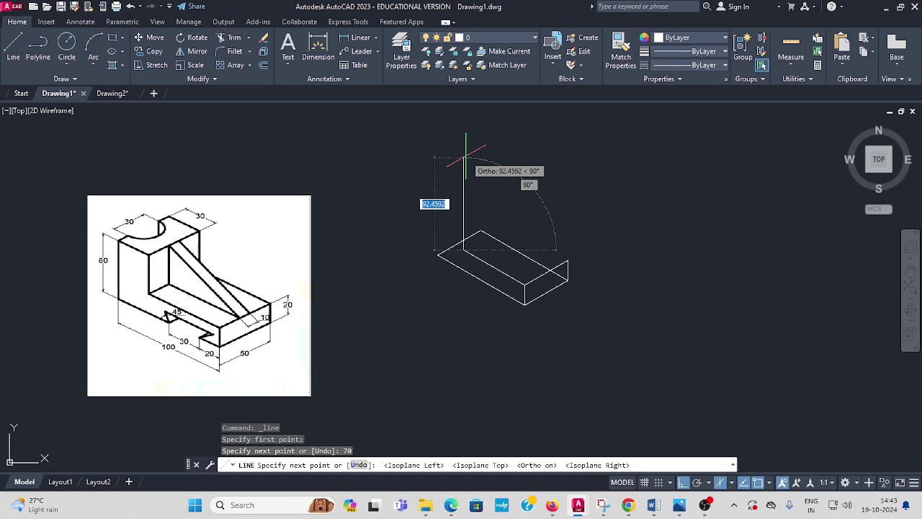
type("4")
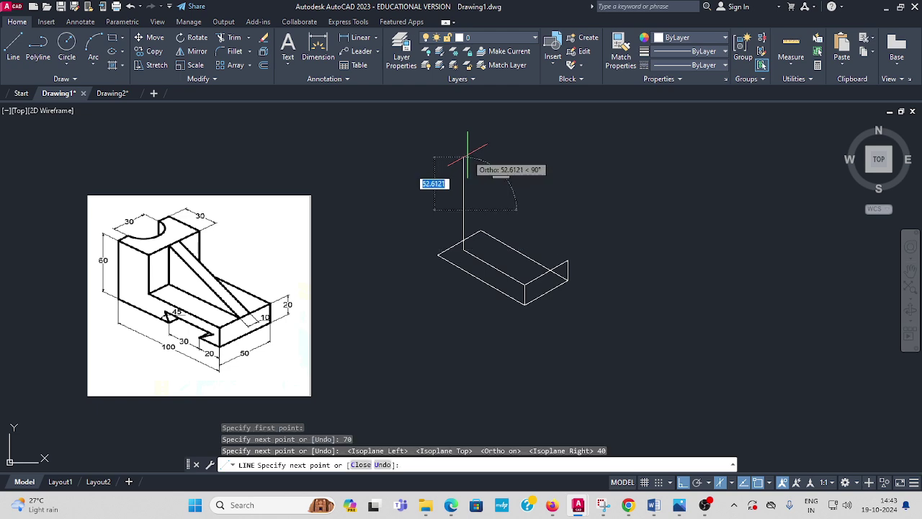
key("Return")
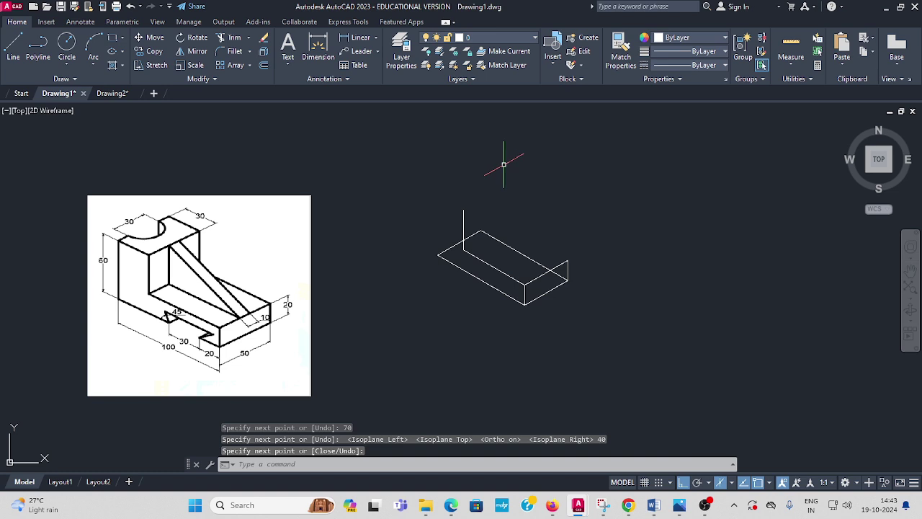
From the base's back corner, draw 60 units up, 50 at 30°, and 50 down.
left_click(13, 49)
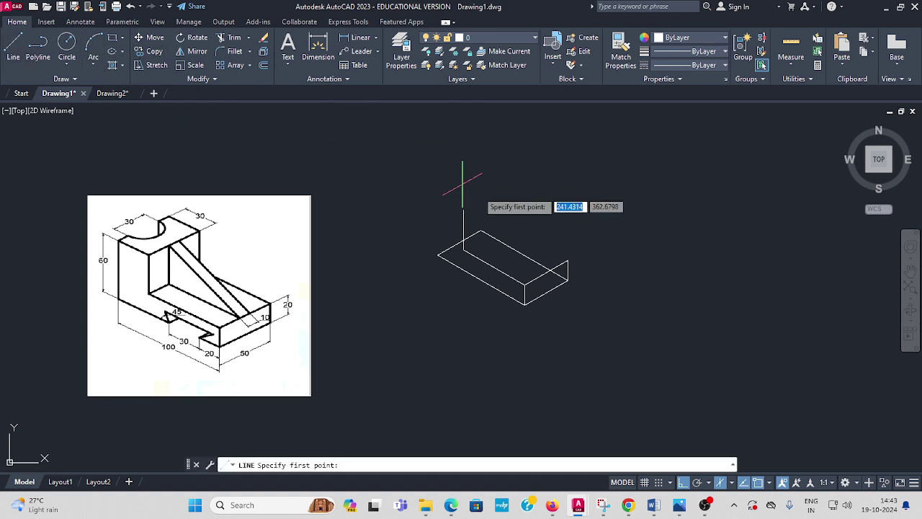
left_click(438, 255)
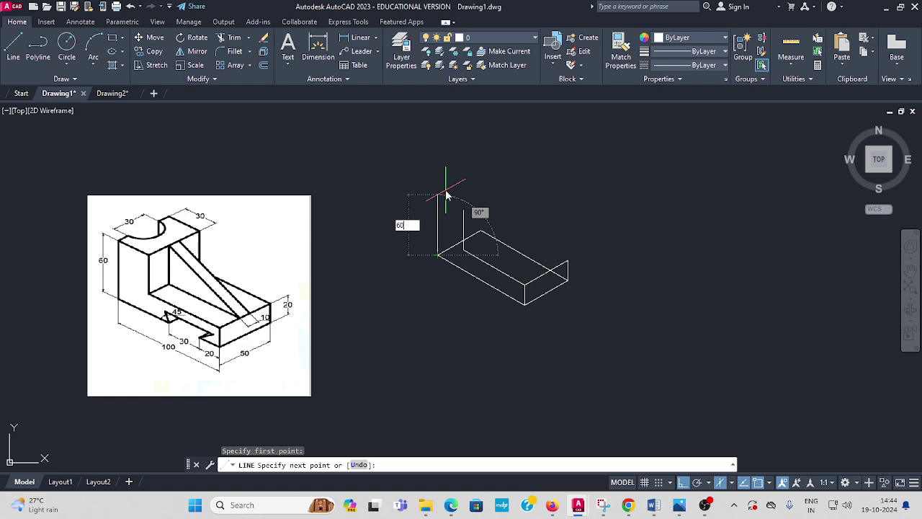
key("Return")
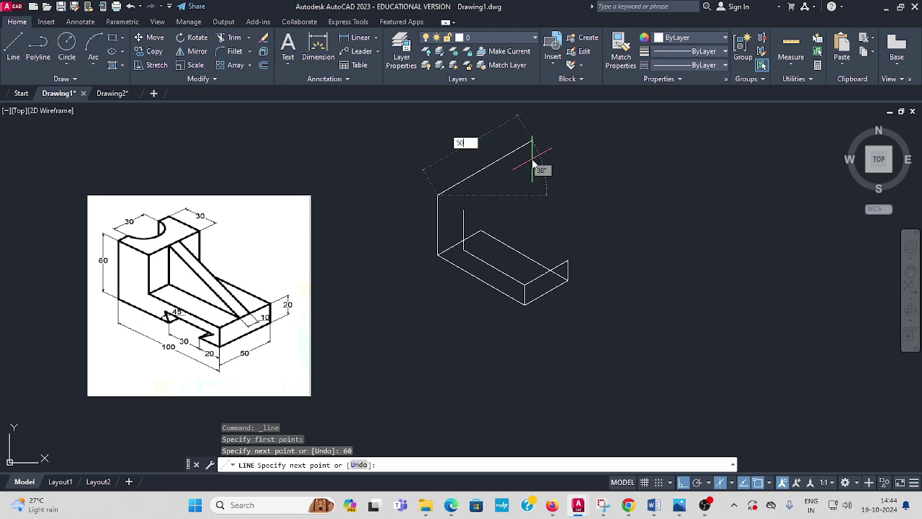
key("Return")
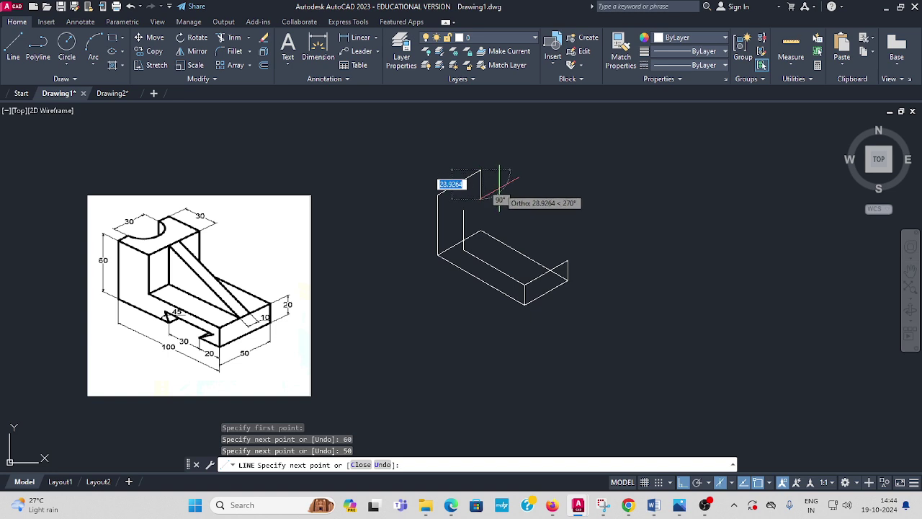
type("50")
key("Return")
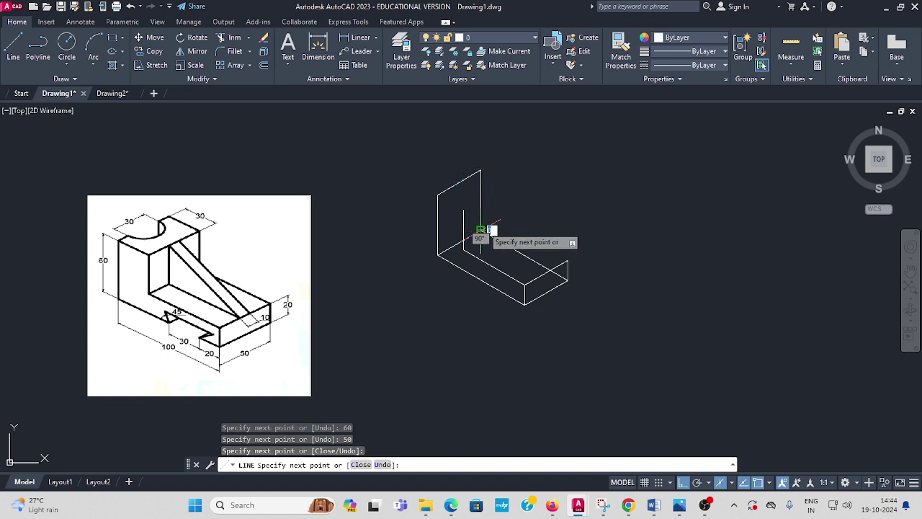
key("Escape")
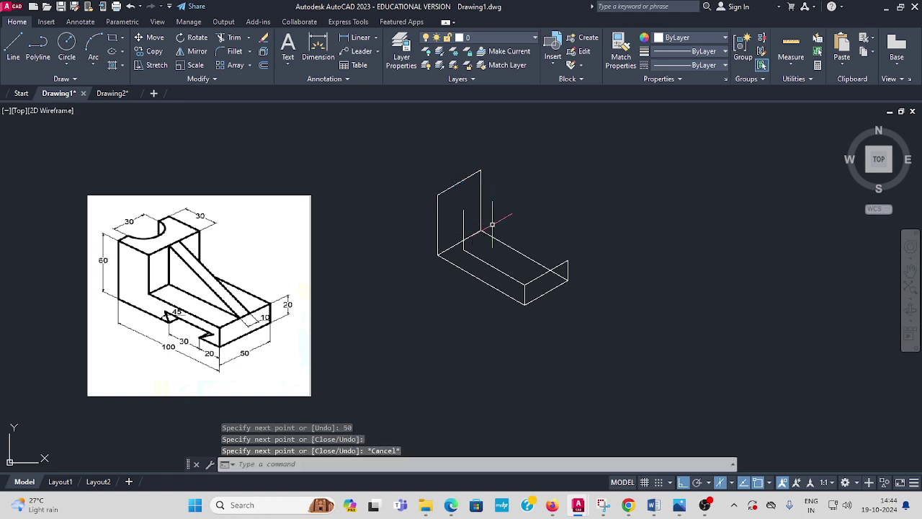
On the Left isoplane, outline the upright's top face with 30-unit edges from its top corner.
left_click(15, 48)
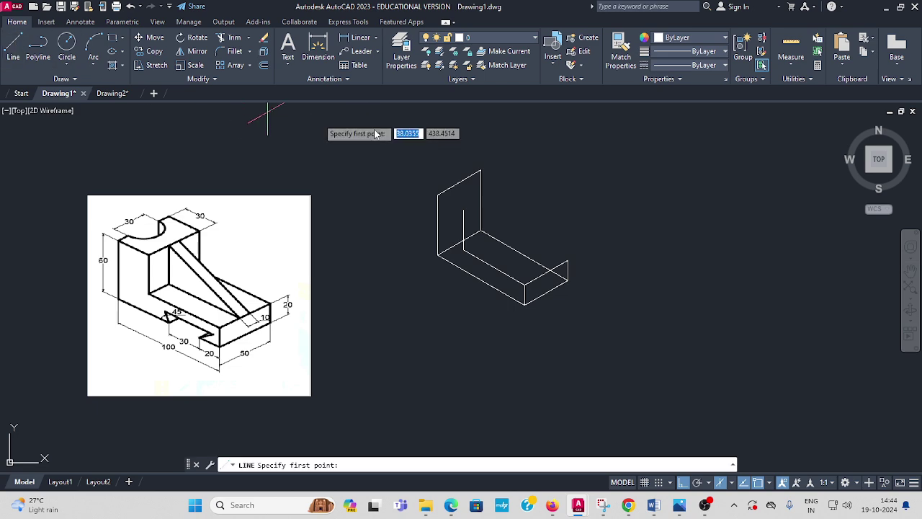
left_click(480, 170)
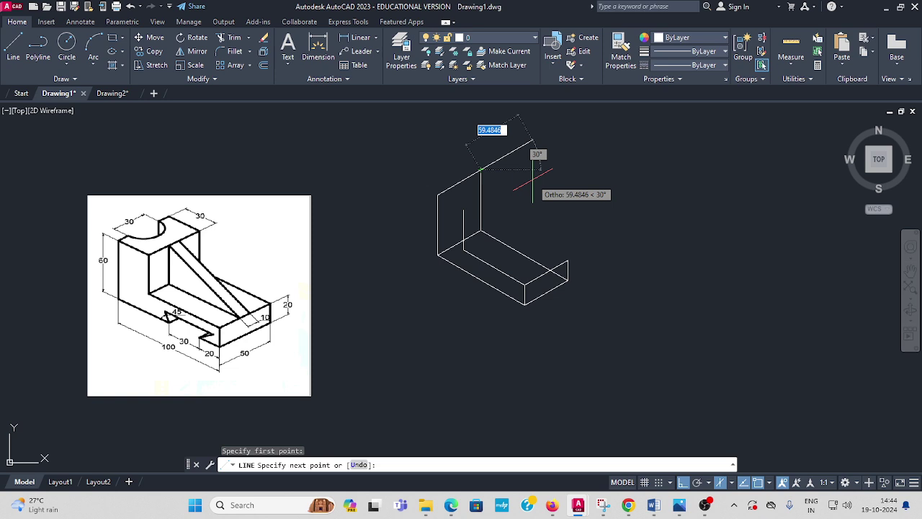
key("F5")
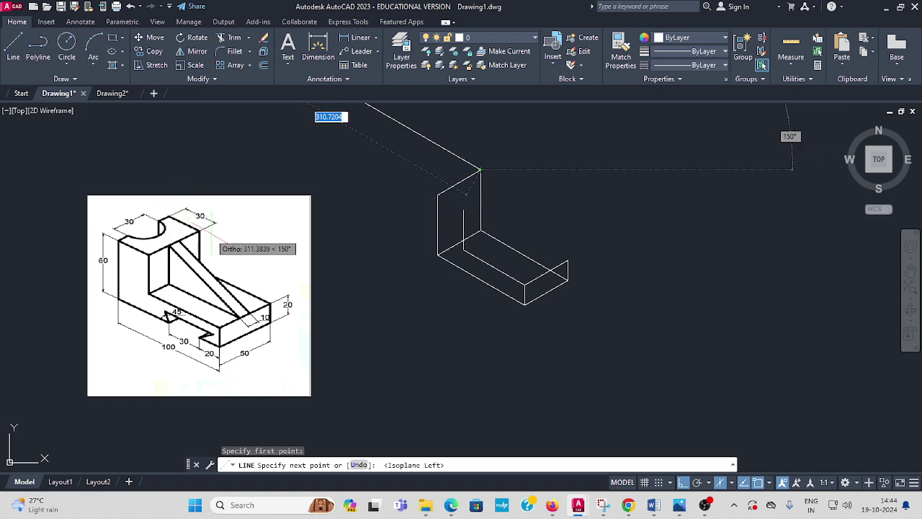
type("30")
key("Return")
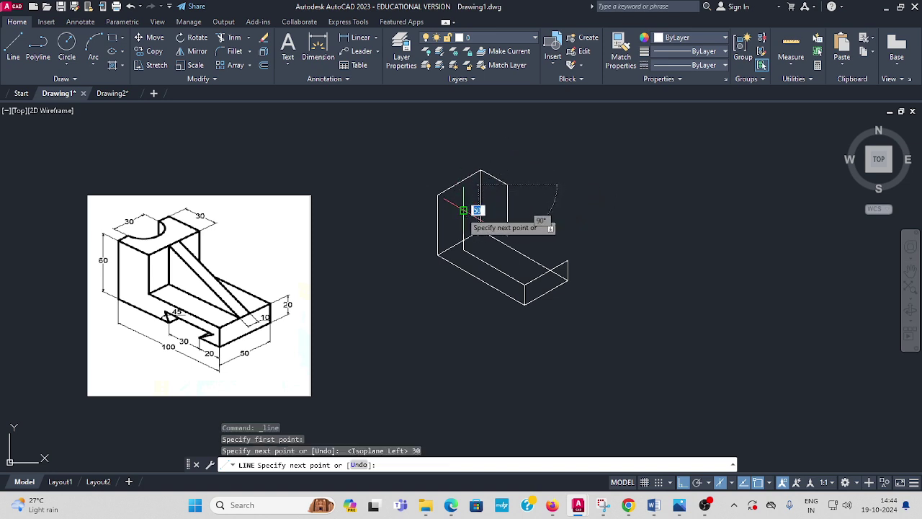
left_click(465, 208)
left_click(437, 194)
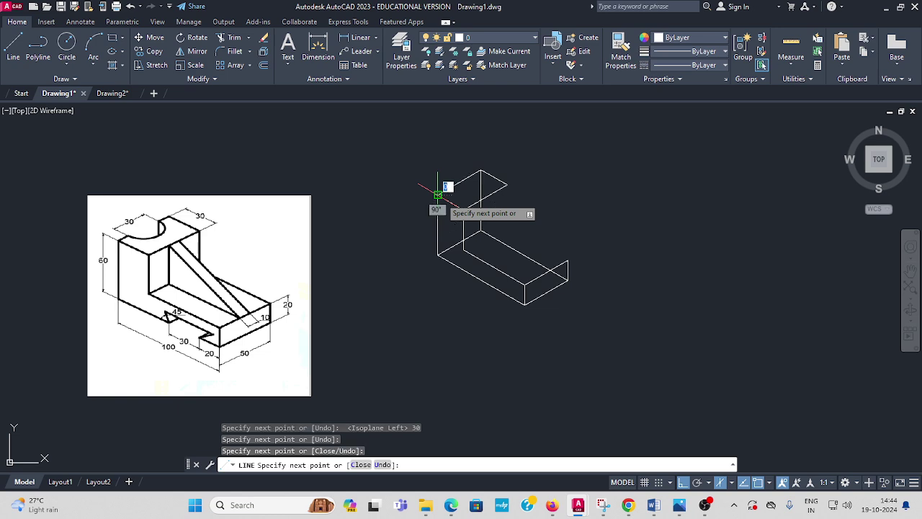
key("Escape")
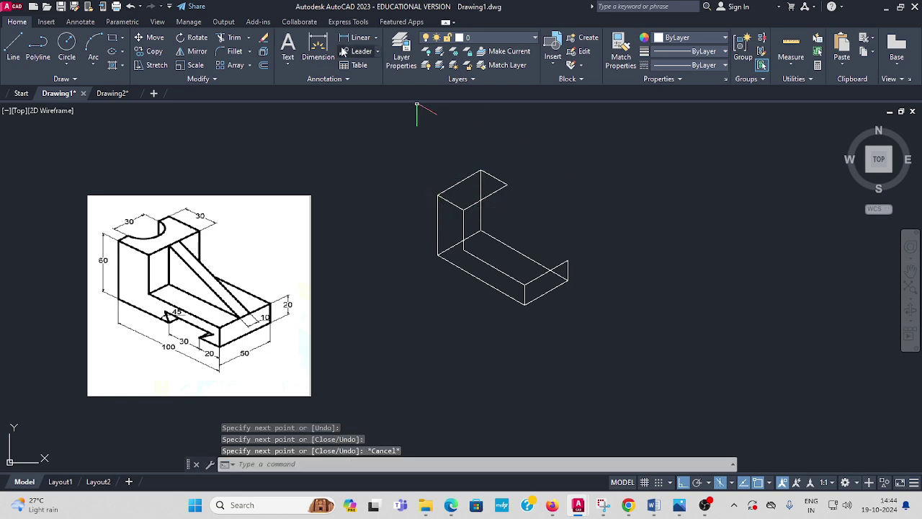
Draw a vertical line down from the upright's corner and a 150° line into the base.
left_click(15, 46)
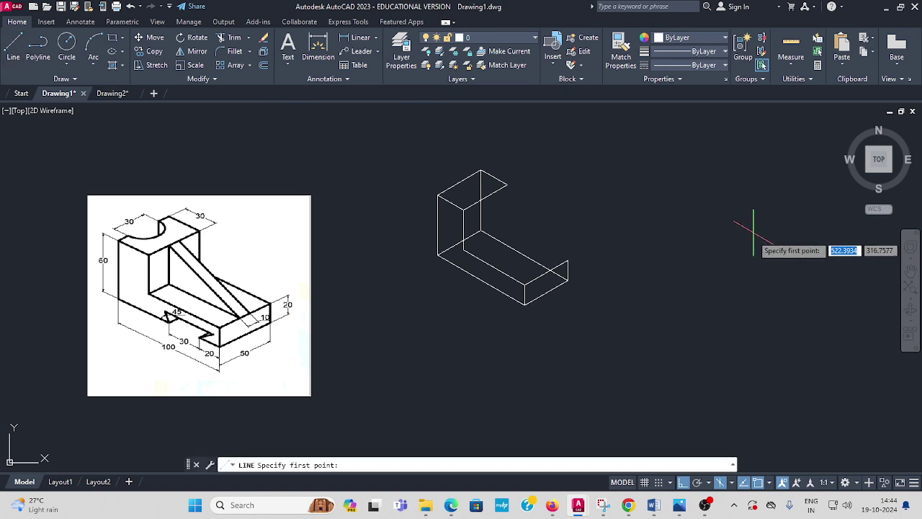
left_click(507, 185)
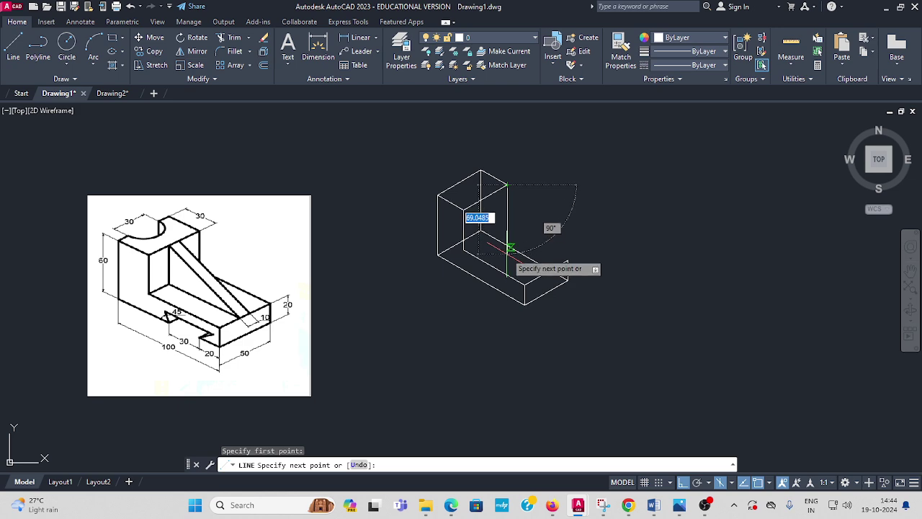
left_click(507, 257)
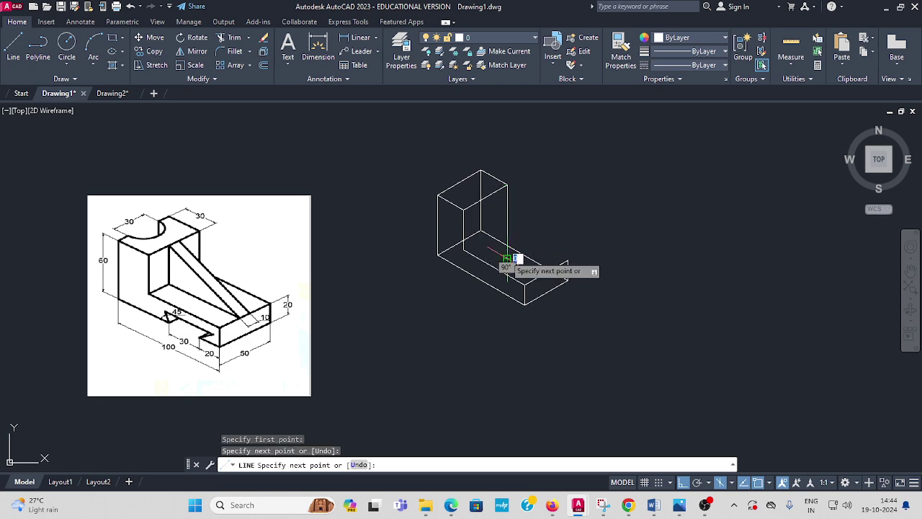
key("Return")
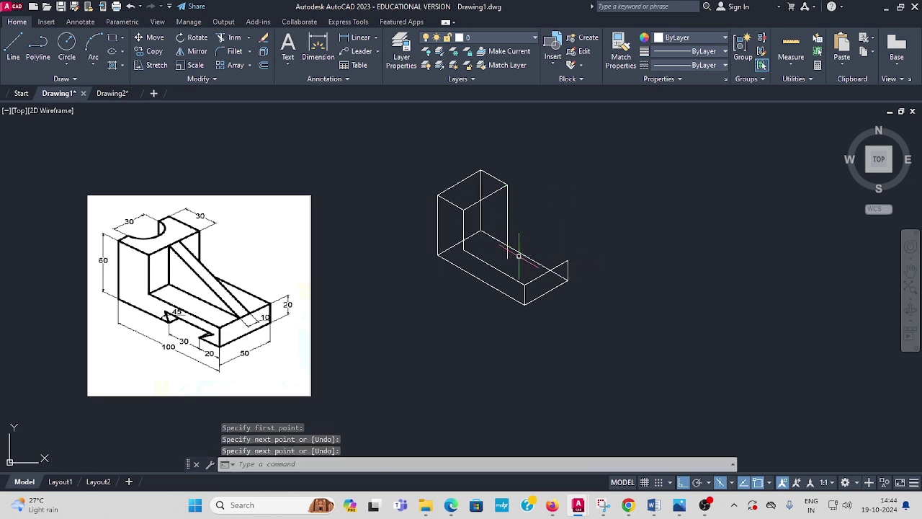
left_click(14, 45)
left_click(568, 260)
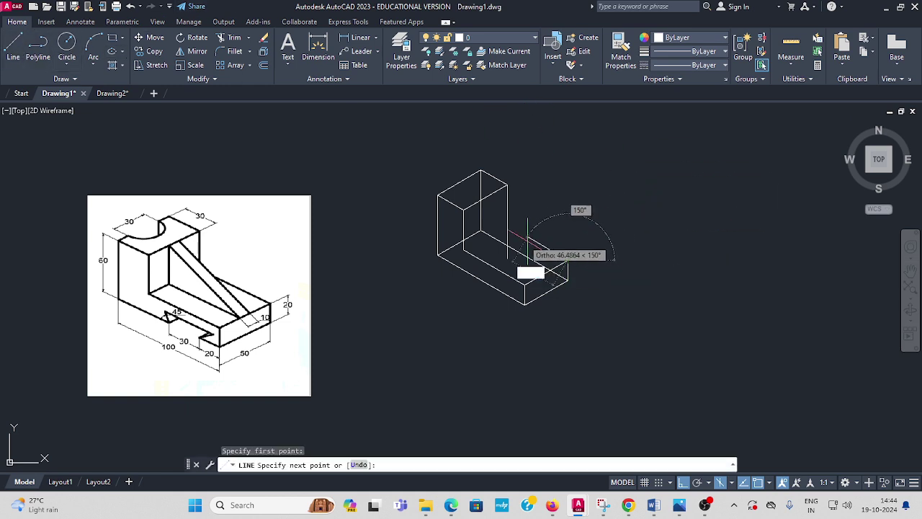
left_click(498, 219)
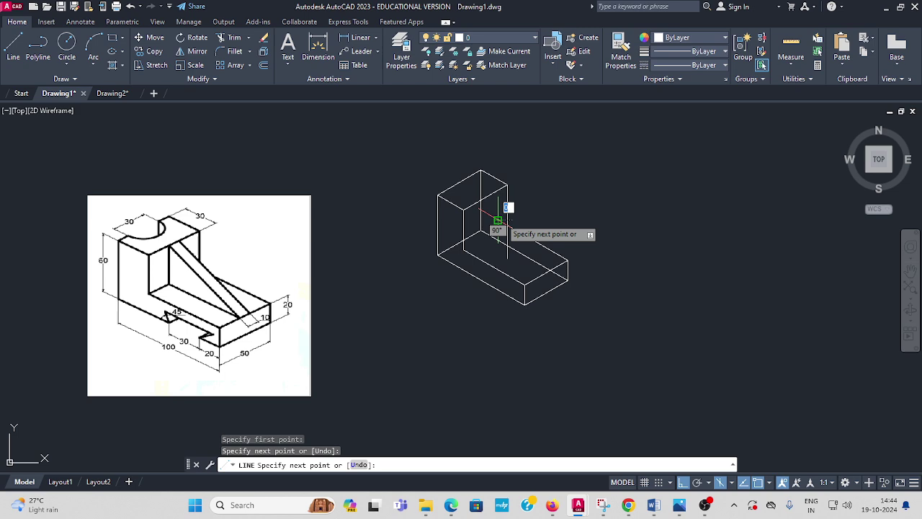
key("Escape")
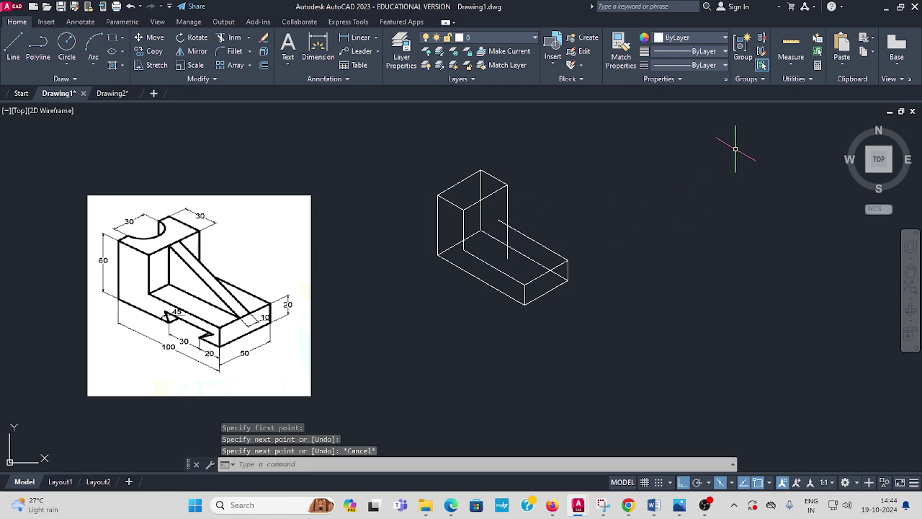
Trim away the lower part of the stray vertical line inside the bracket.
left_click(234, 41)
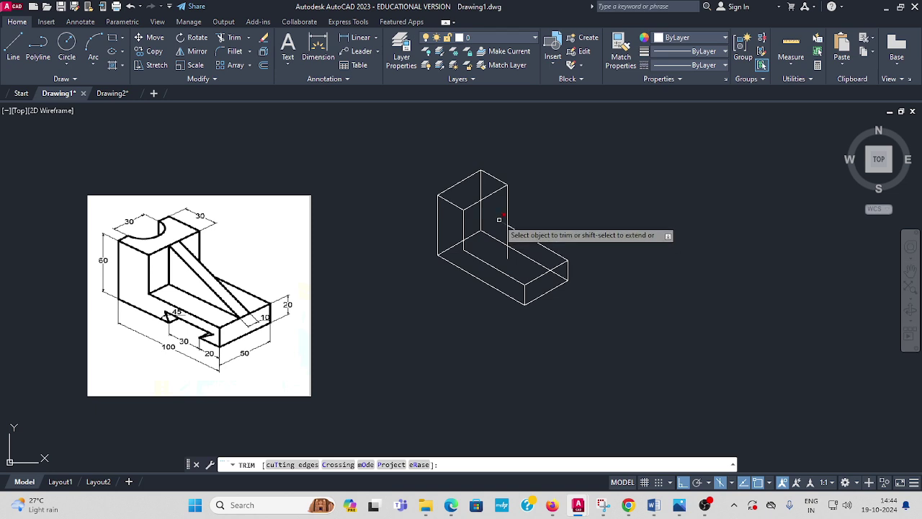
left_click(507, 246)
key("Escape")
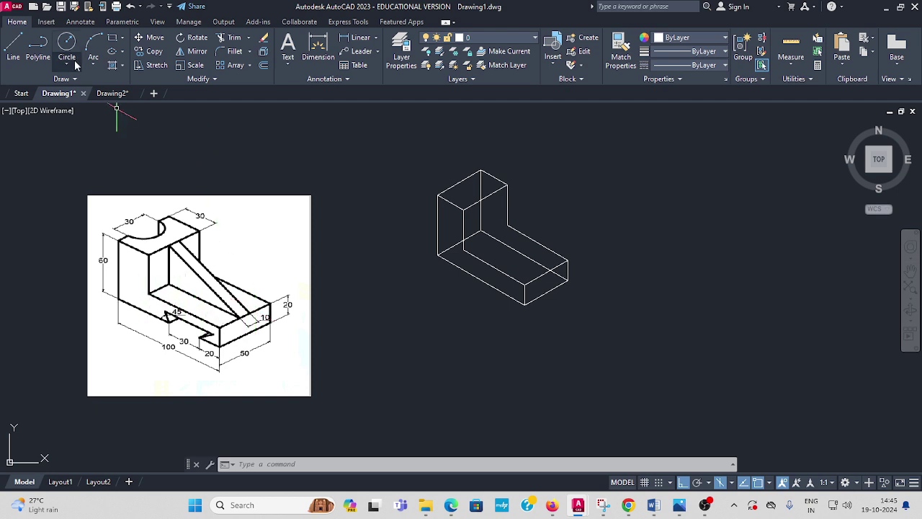
Draw a 20-unit line on Isoplane Top from the base's inner corner, continuing along the base.
left_click(13, 46)
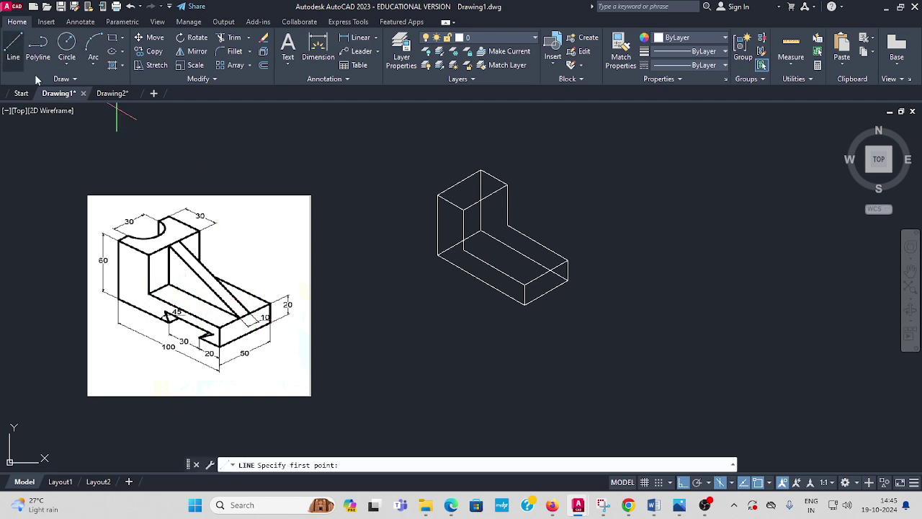
scroll(465, 244, "up", 2)
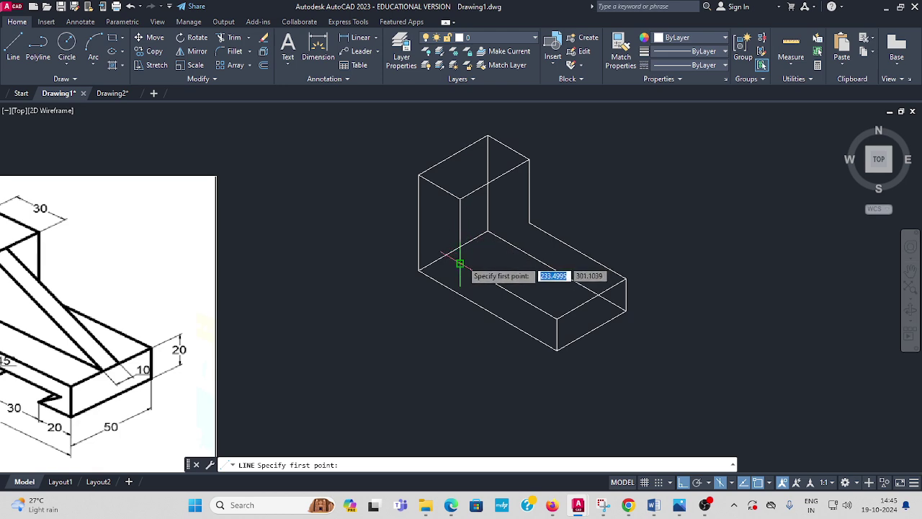
left_click(460, 262)
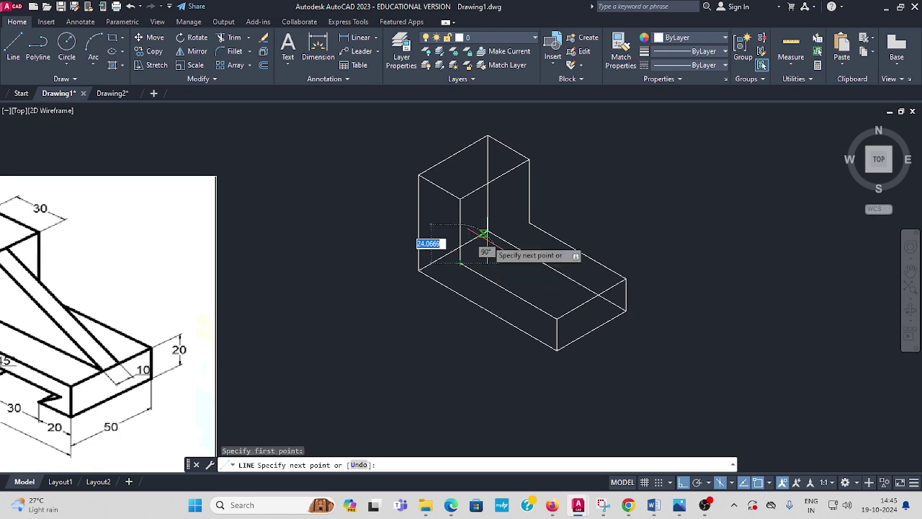
key("F5")
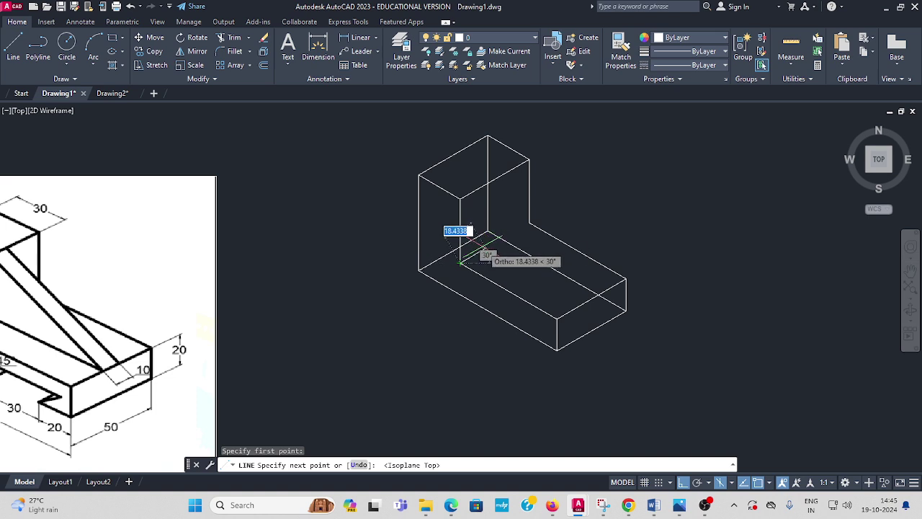
type("20")
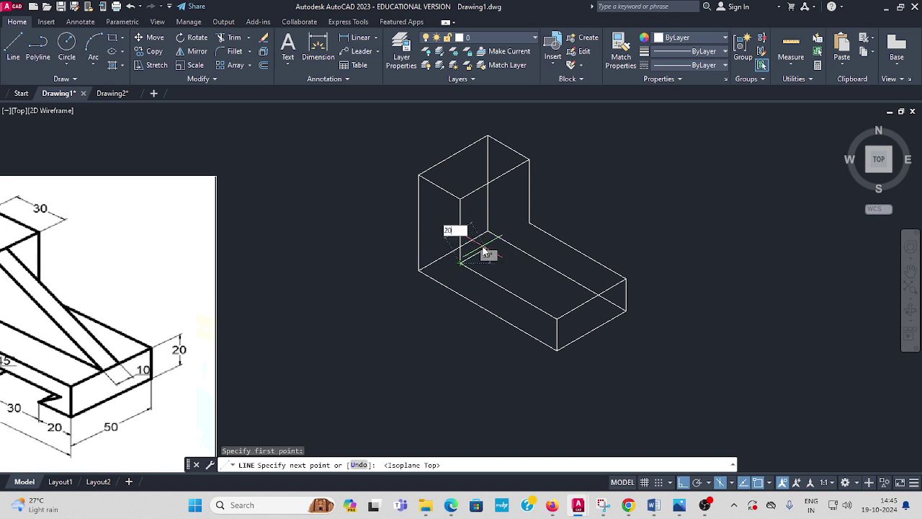
key("Return")
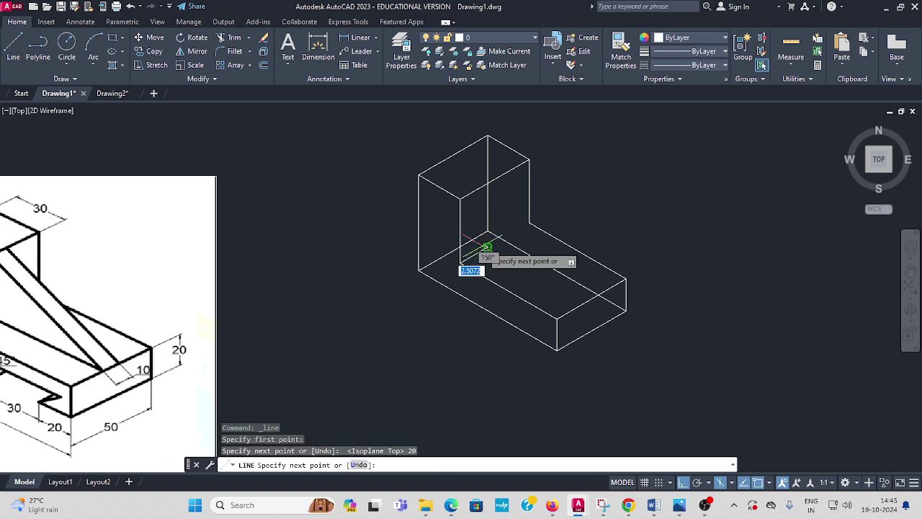
left_click(589, 301)
key("Escape")
Leave the new base line unchanged and erase the upright's back vertical edge.
scroll(587, 299, "up", 3)
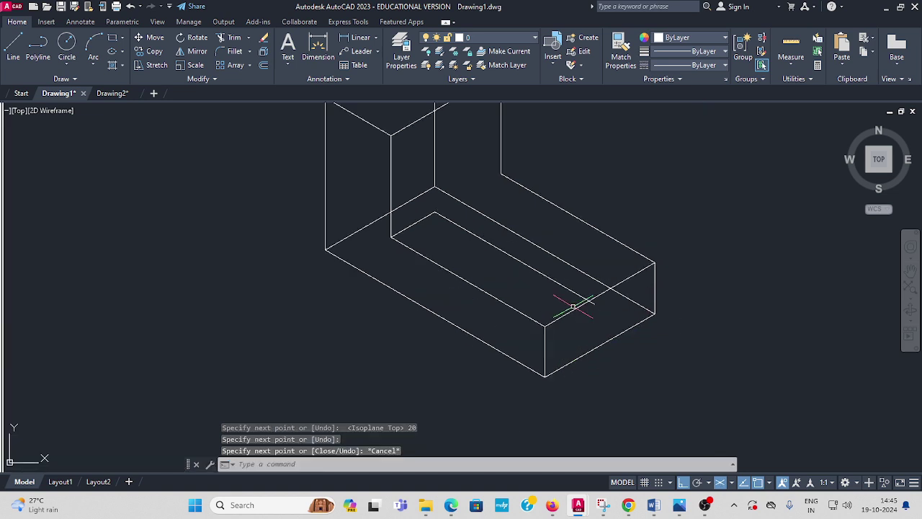
left_click(595, 296)
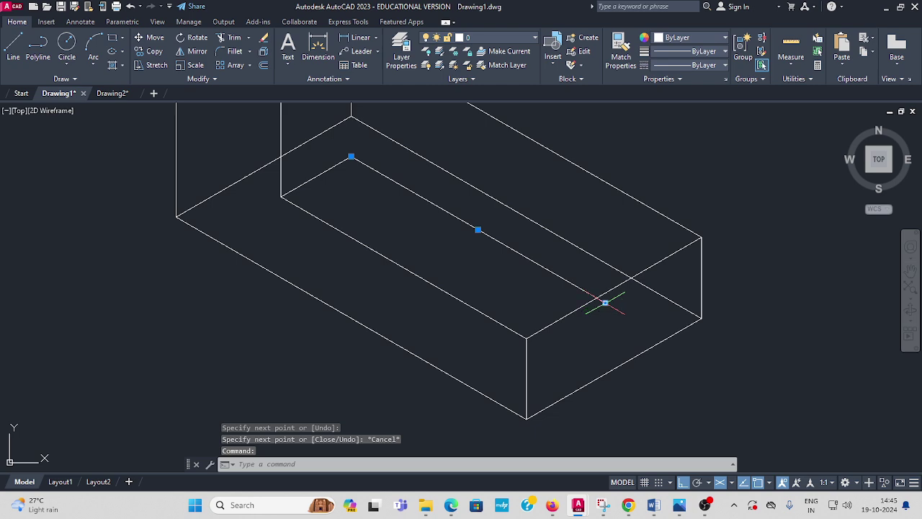
left_click(605, 303)
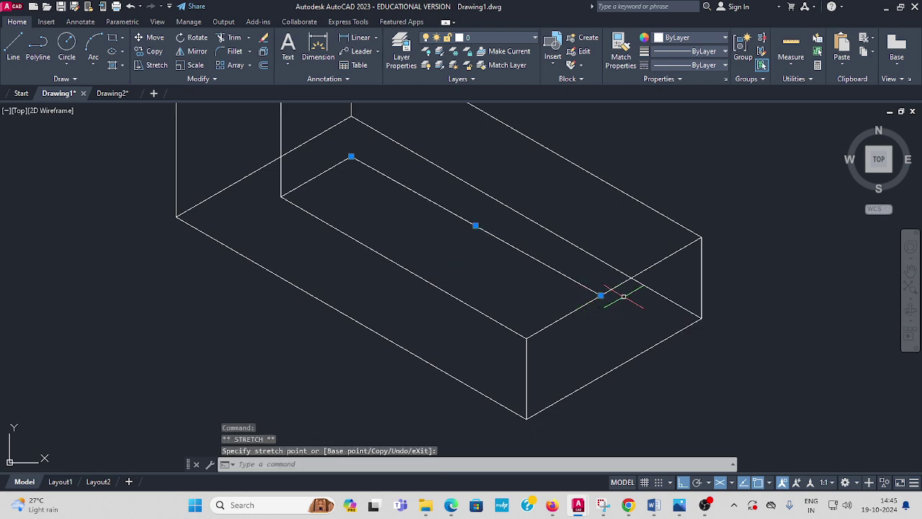
key("Escape")
scroll(627, 298, "down", 4)
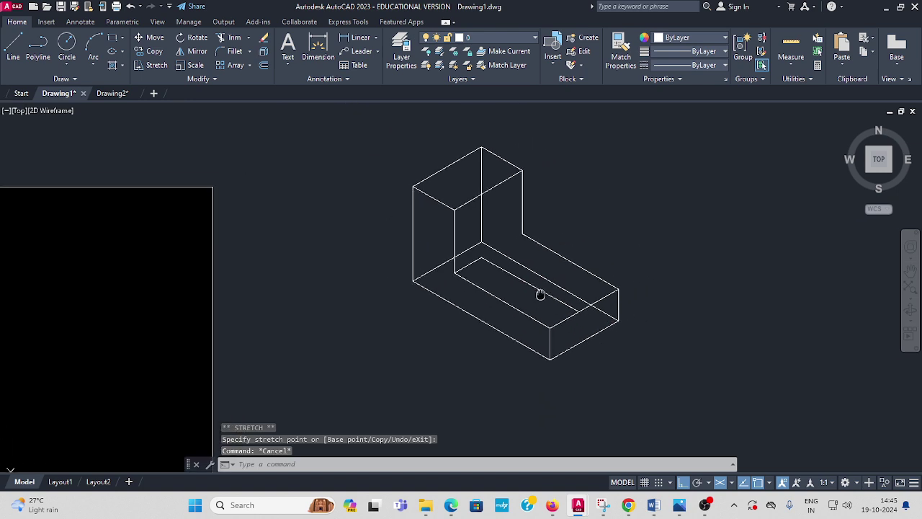
left_click(478, 219)
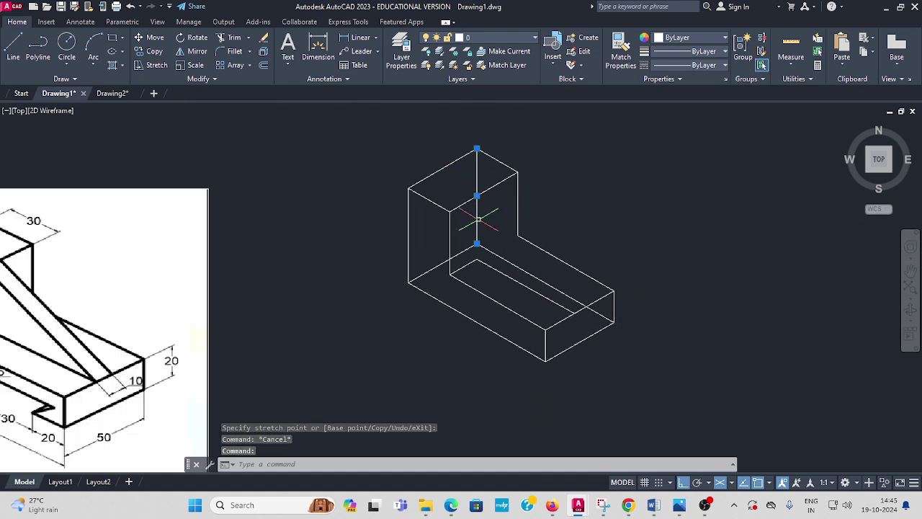
key("Delete")
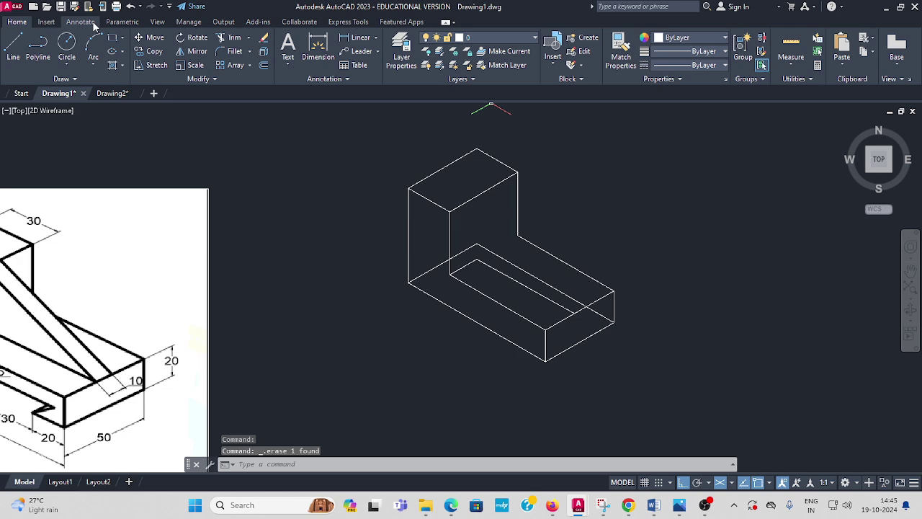
Draw a trial vertical line at the upright's inner corner on the right isoplane, then delete it.
left_click(12, 49)
scroll(189, 142, "down", 2)
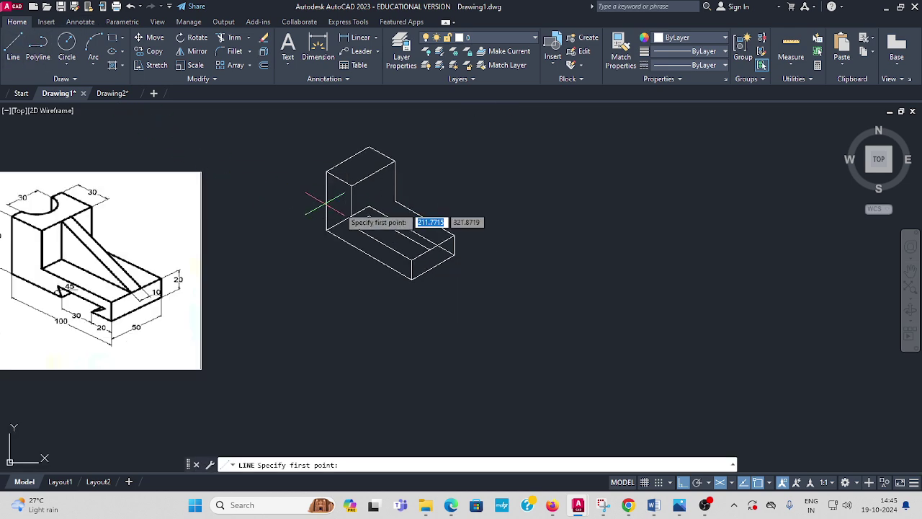
left_click(368, 215)
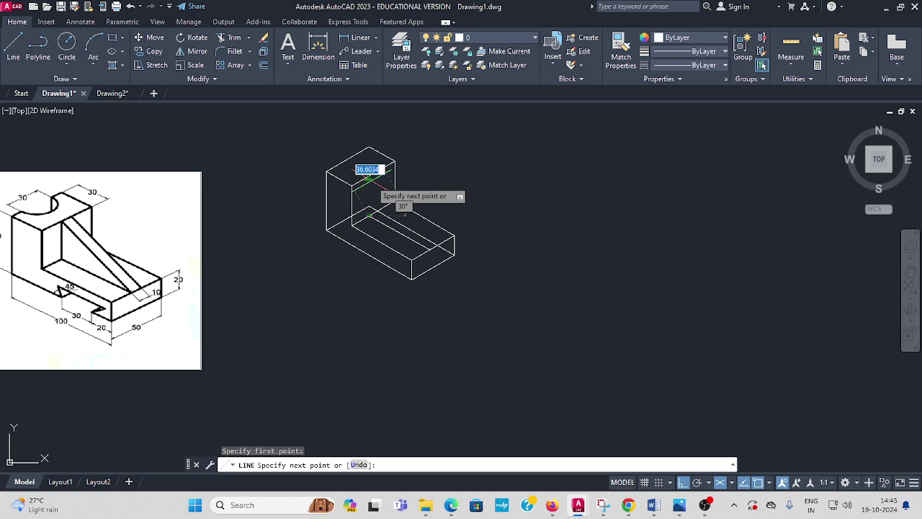
key("F5")
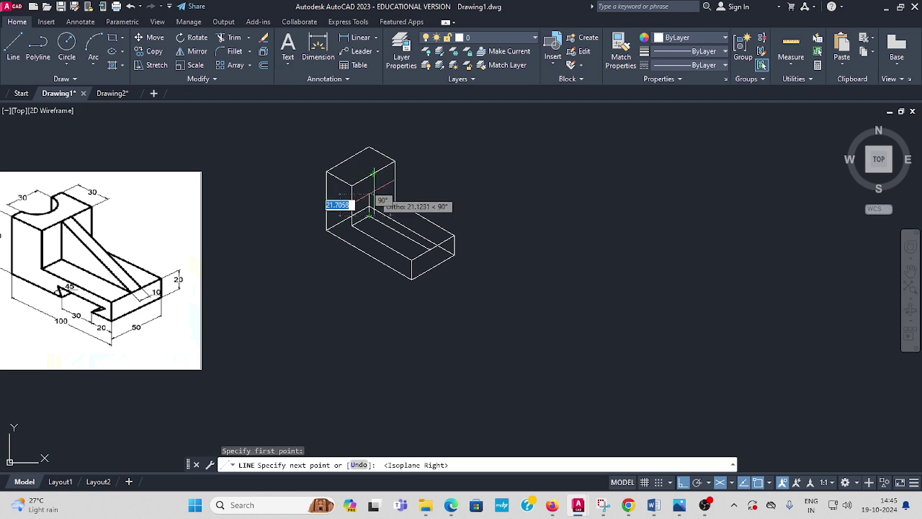
scroll(368, 174, "up", 3)
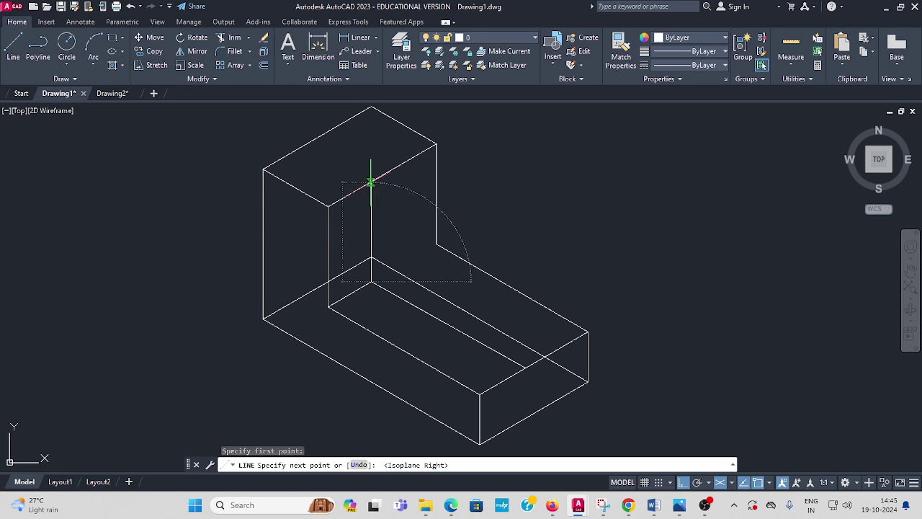
left_click(371, 182)
key("Escape")
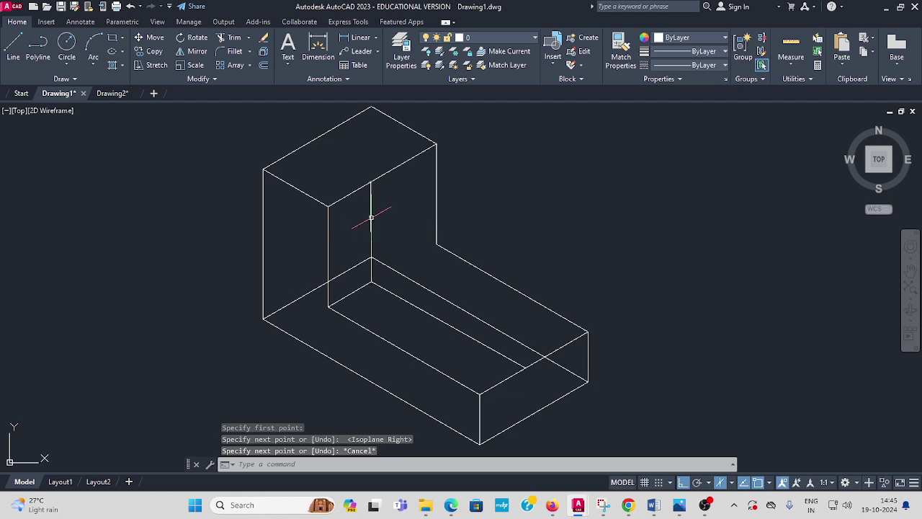
left_click(371, 218)
key("Delete")
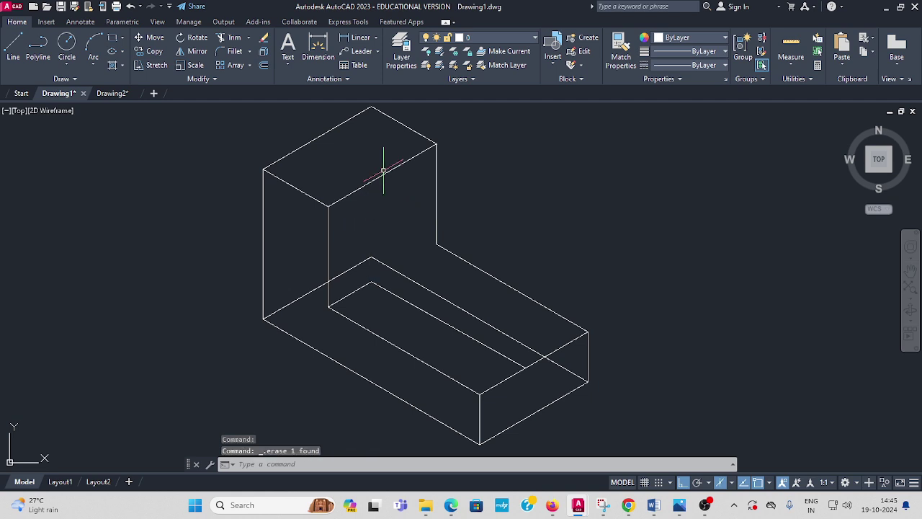
Draw a vertical edge from the base's inner corner up to the upright's top edge.
left_click(13, 46)
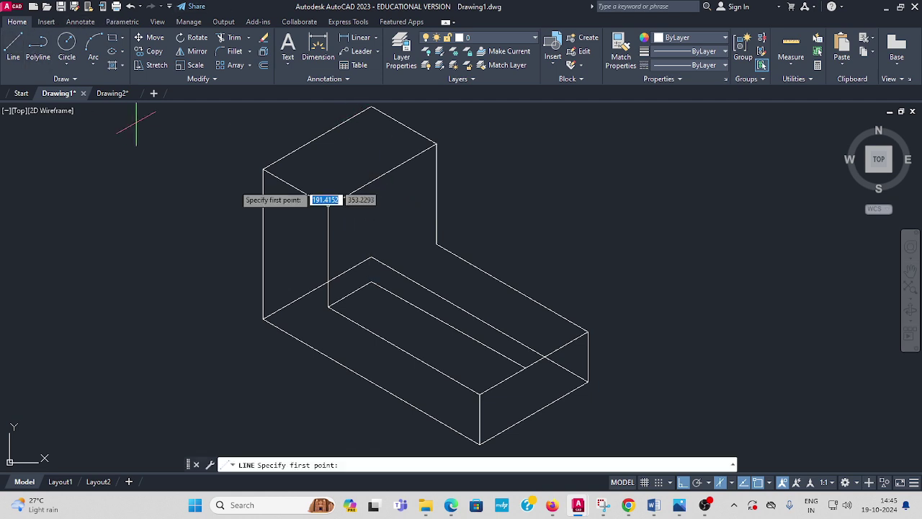
left_click(371, 282)
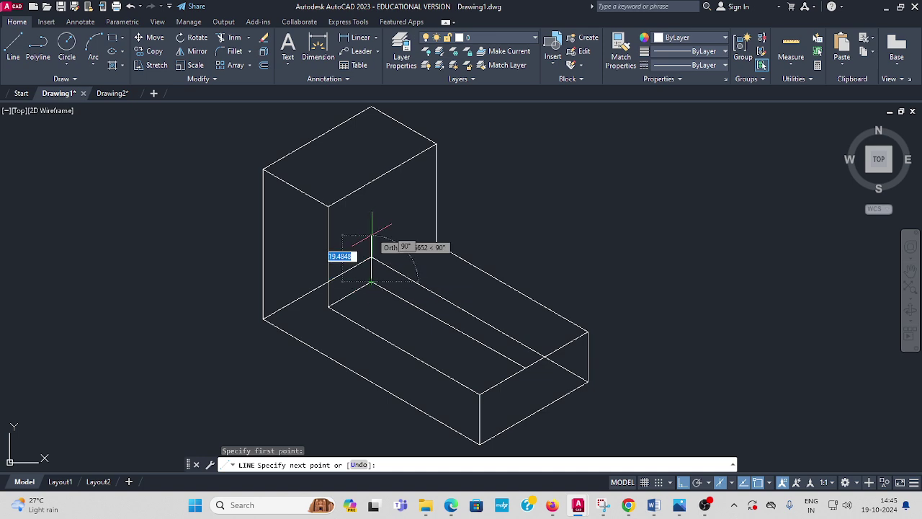
left_click(367, 165)
key("Escape")
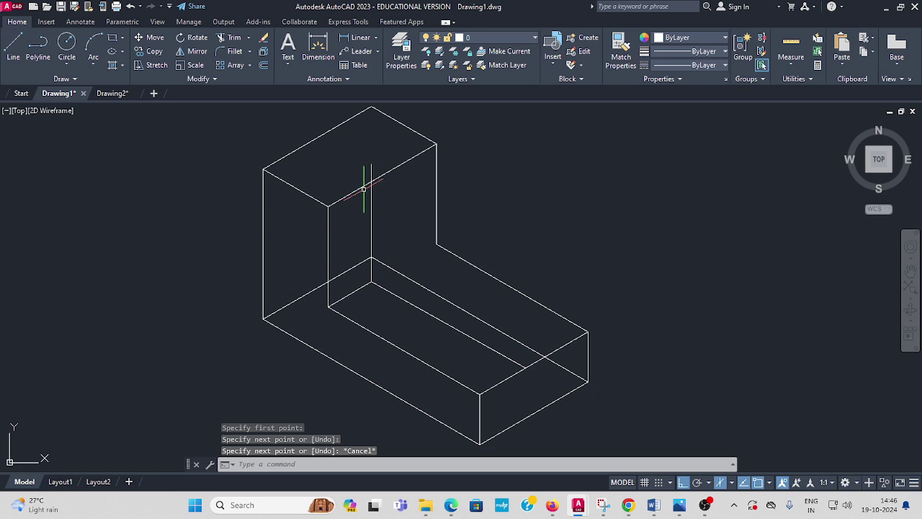
left_click(371, 189)
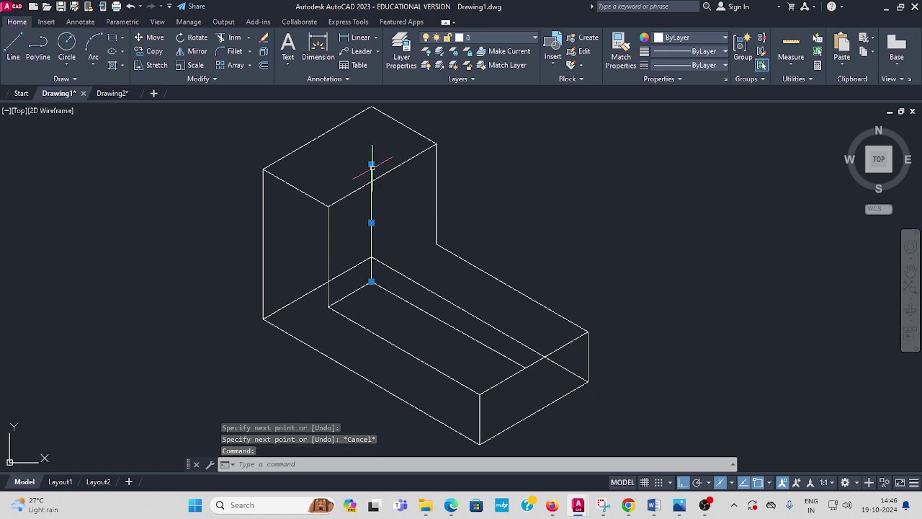
left_click(371, 164)
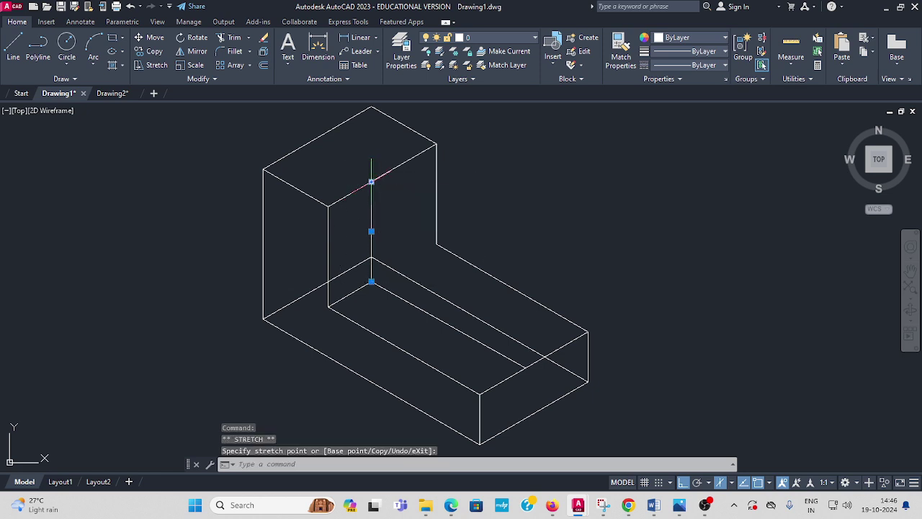
key("Escape")
scroll(371, 182, "down", 3)
scroll(329, 218, "down", 1)
scroll(169, 240, "up", 2)
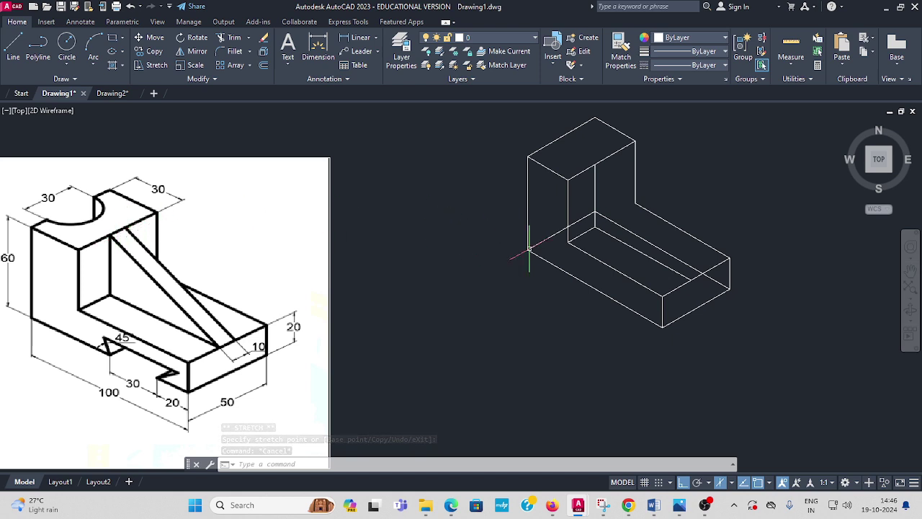
Draw a 10-unit construction segment from the upright's inner top corner.
middle_click_drag(530, 247, 459, 258)
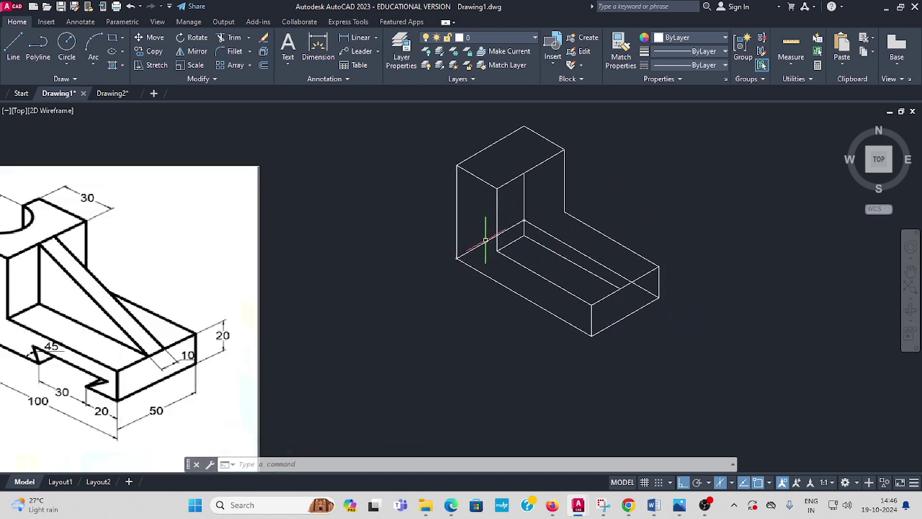
left_click(13, 47)
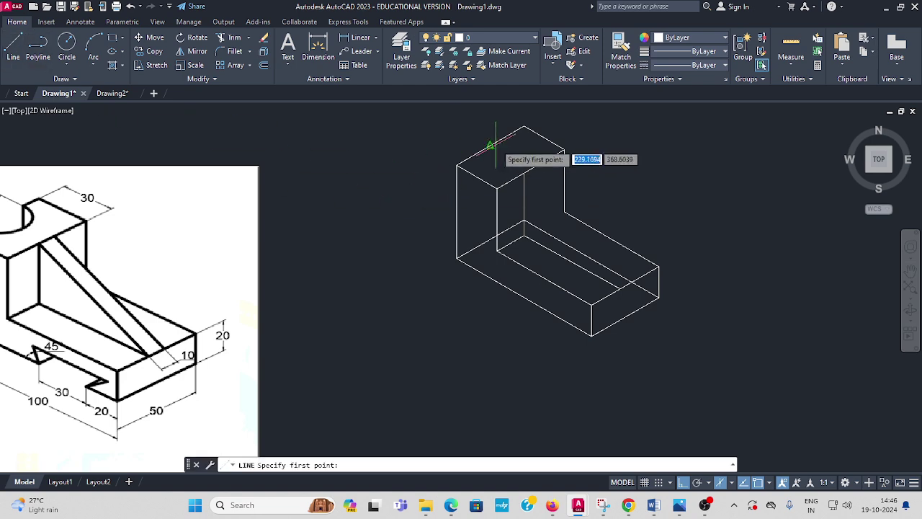
left_click(523, 173)
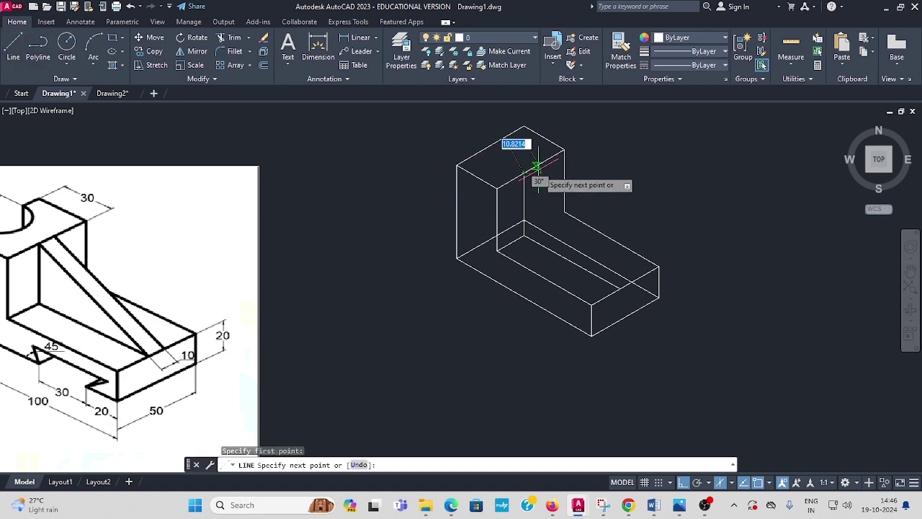
type("10")
key("Return")
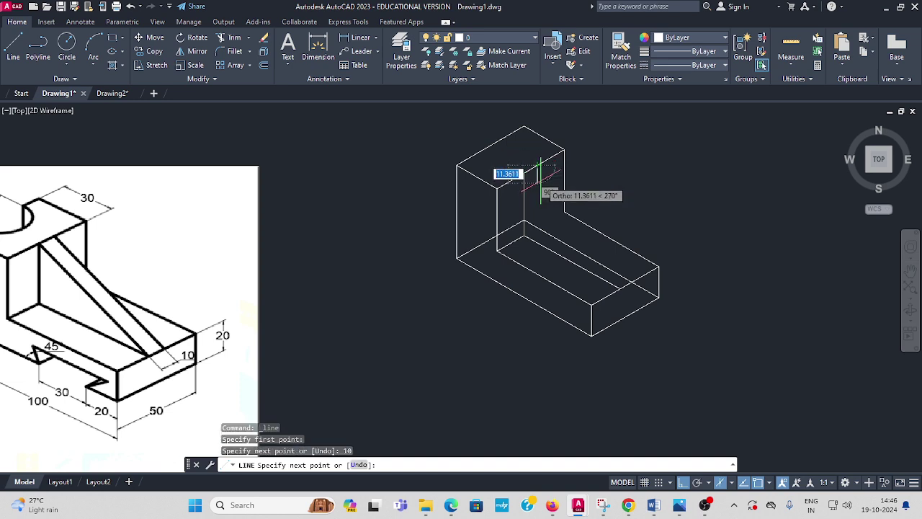
left_click(539, 183)
key("Escape")
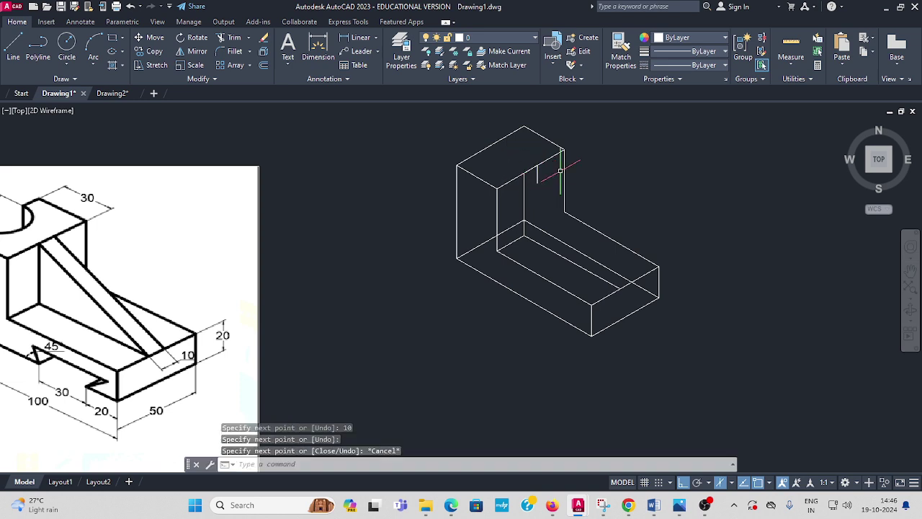
Draw two sloping rib lines from the upright's top edge down to the base edge.
left_click(13, 46)
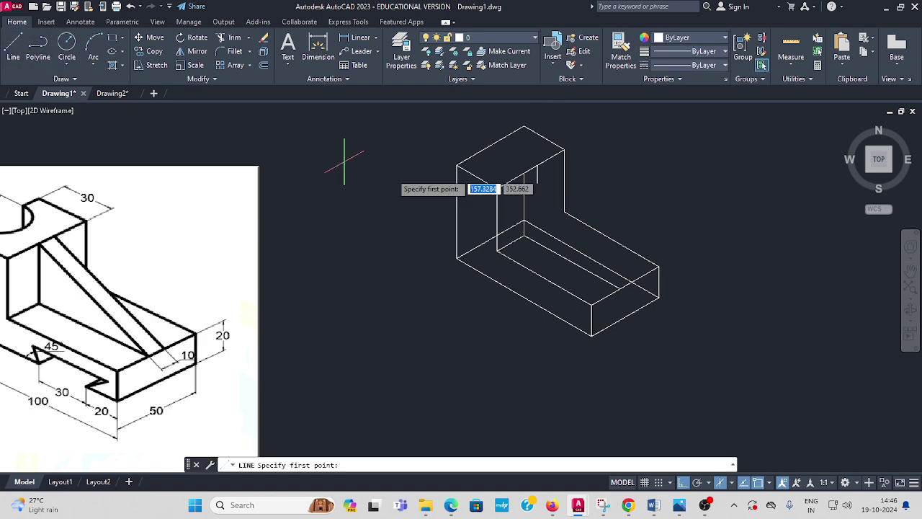
left_click(620, 288)
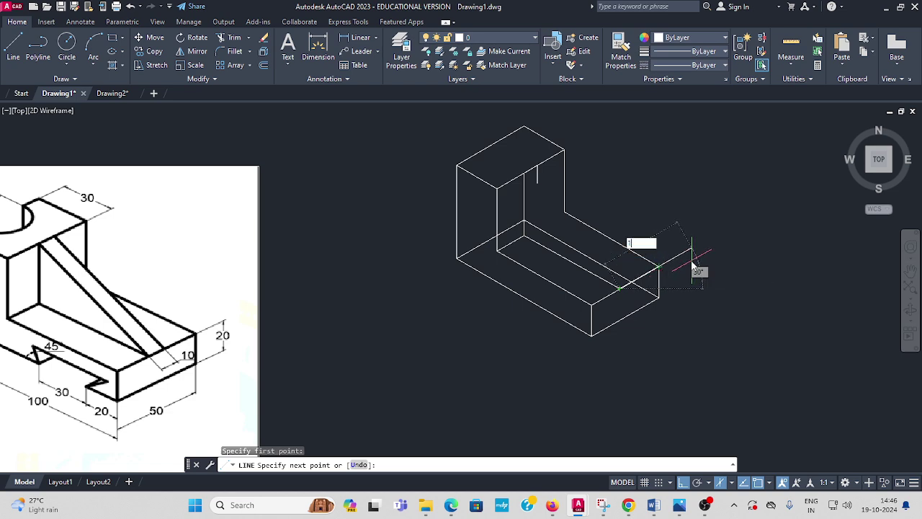
key("Return")
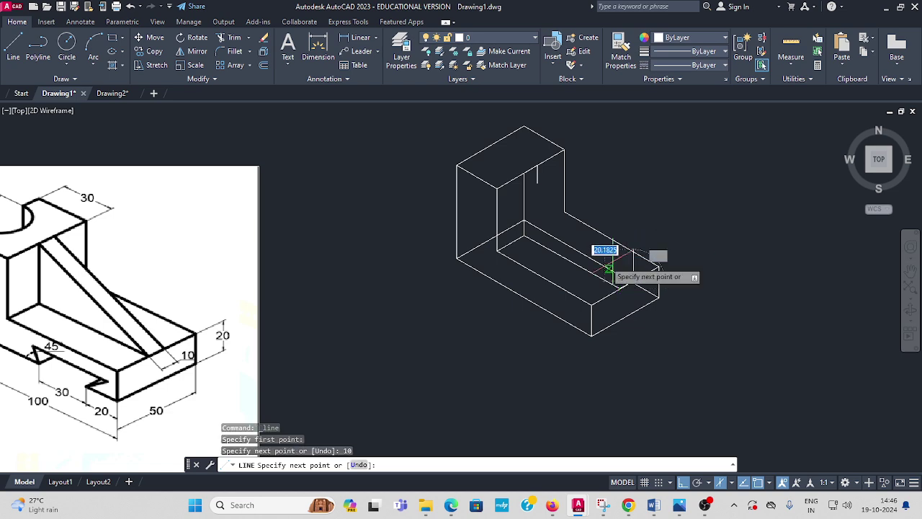
left_click(537, 167)
key("Escape")
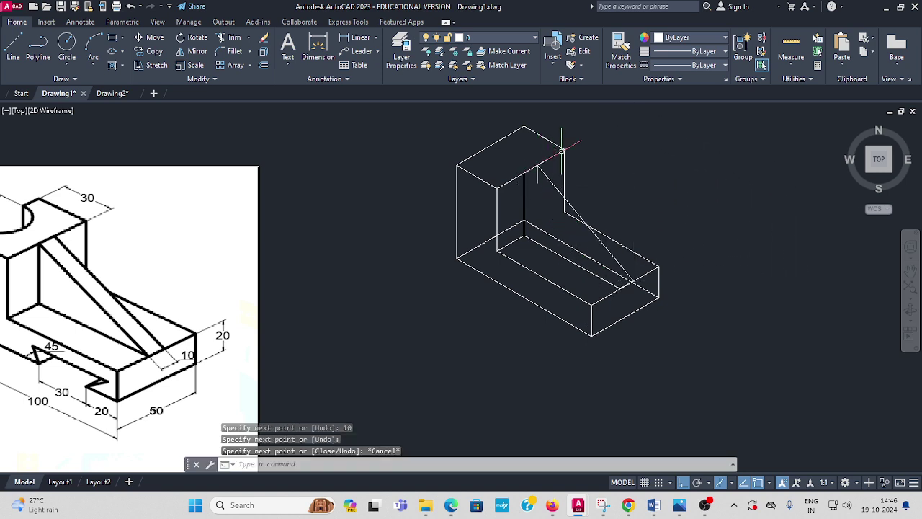
left_click(13, 47)
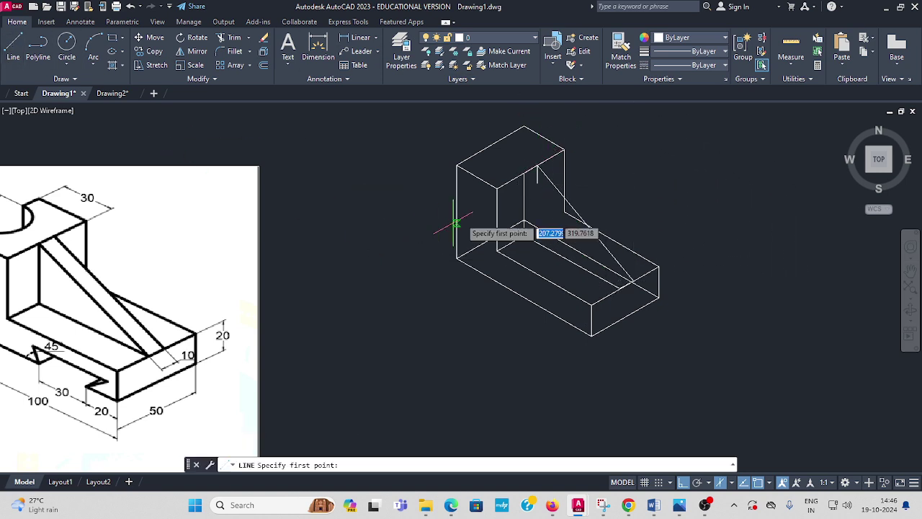
left_click(525, 173)
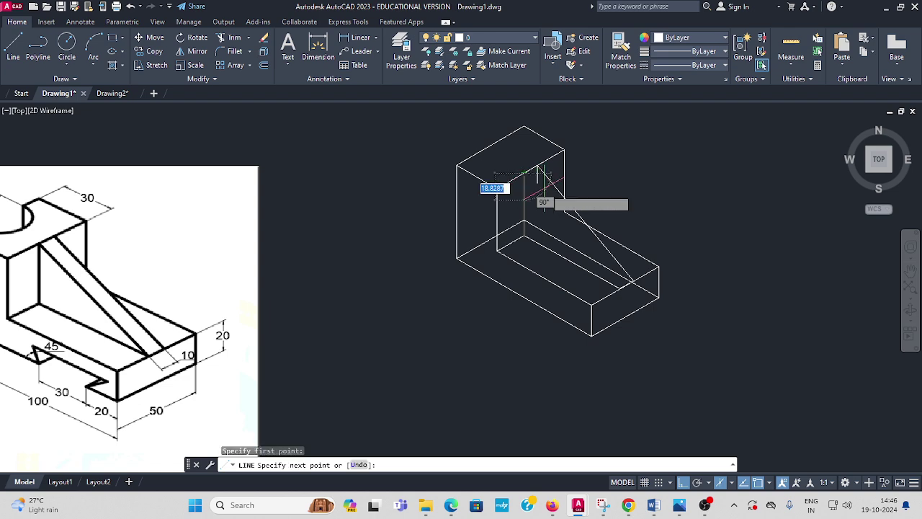
left_click(618, 286)
key("Escape")
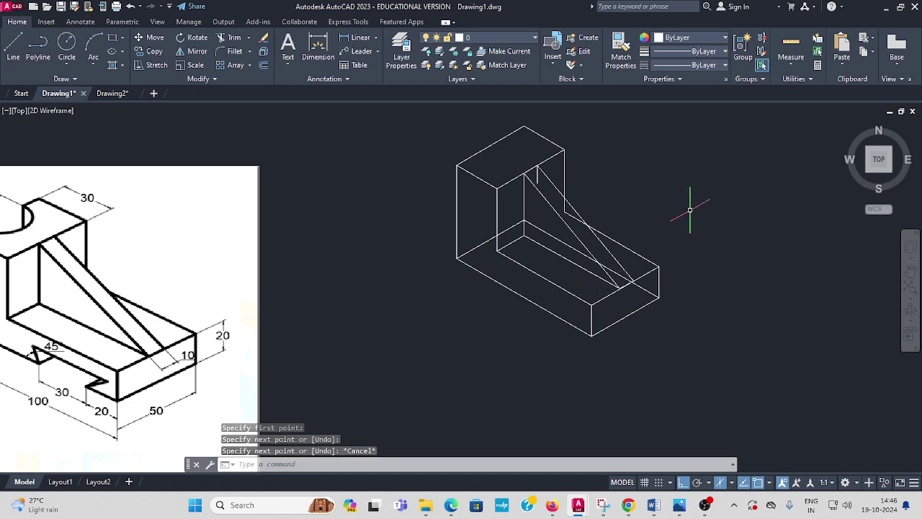
middle_click_drag(685, 206, 652, 212)
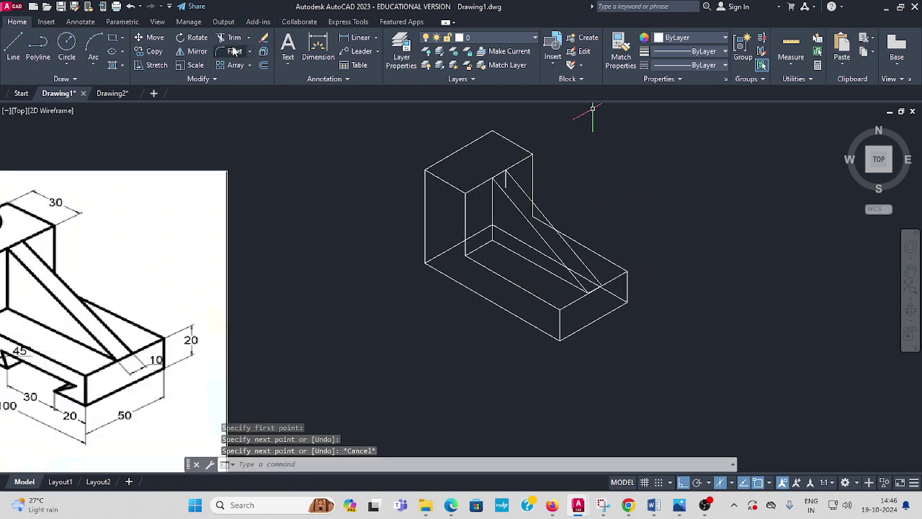
Trim the short construction segment, the hidden edge portion and the rib lines' overshoots at the base.
left_click(232, 39)
scroll(454, 167, "up", 3)
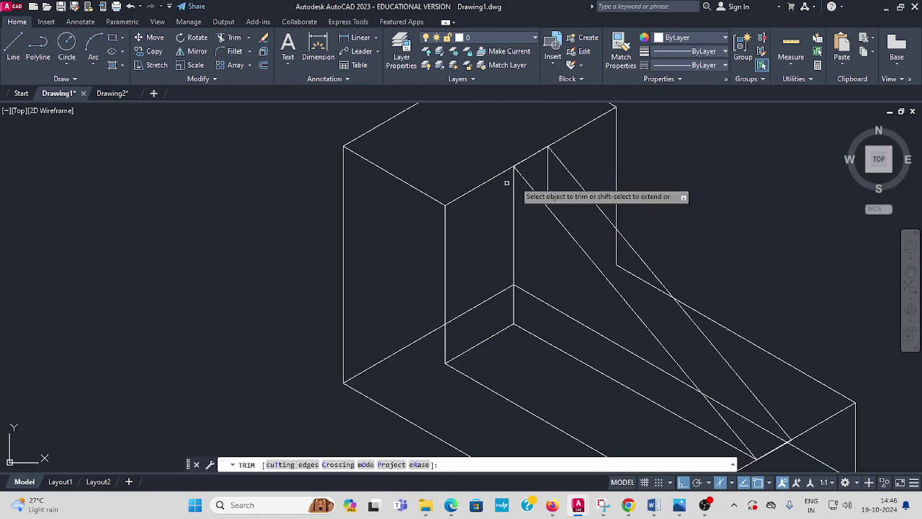
left_click(548, 167)
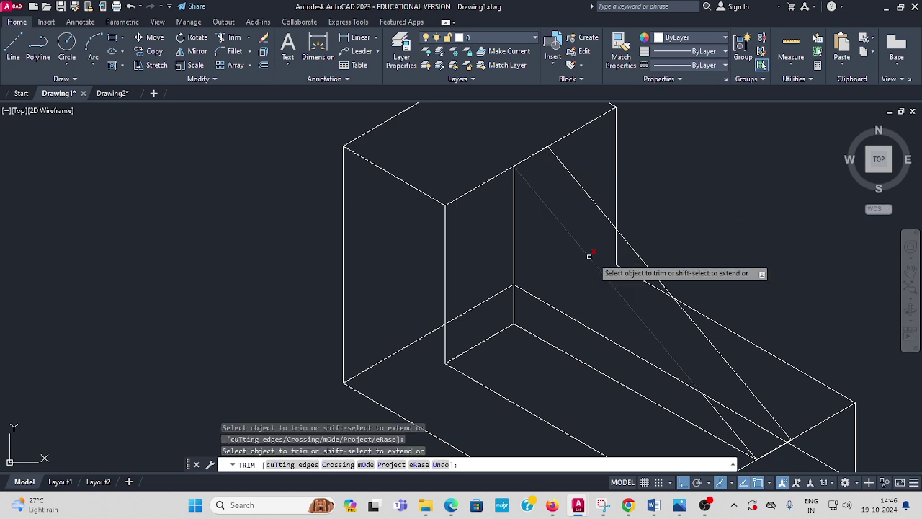
left_click(615, 247)
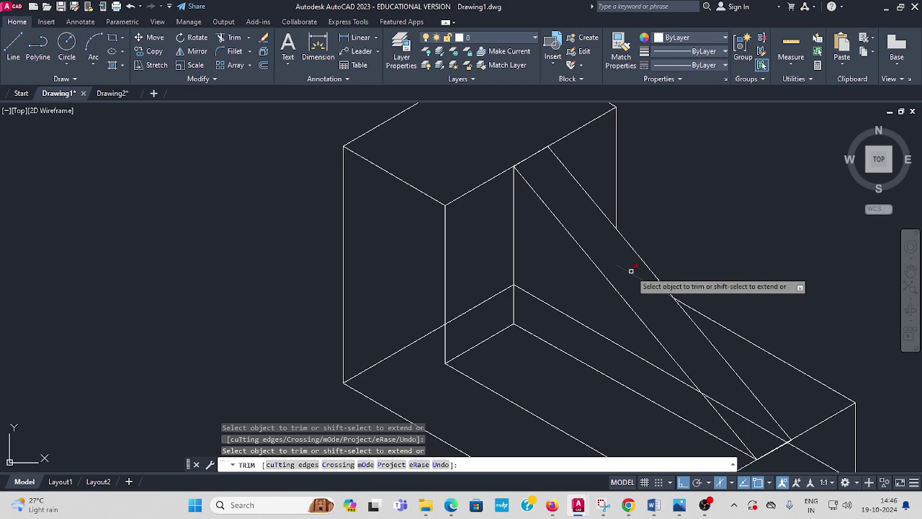
scroll(631, 271, "down", 2)
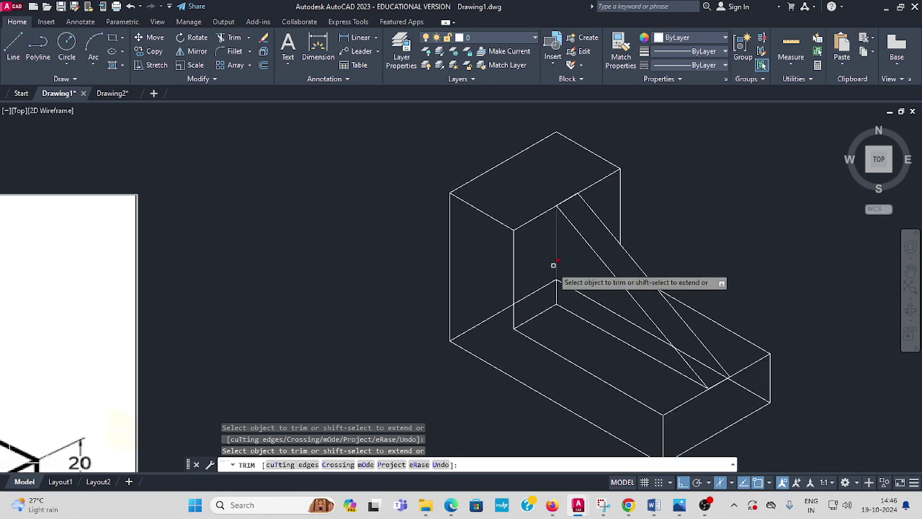
scroll(500, 273, "down", 2)
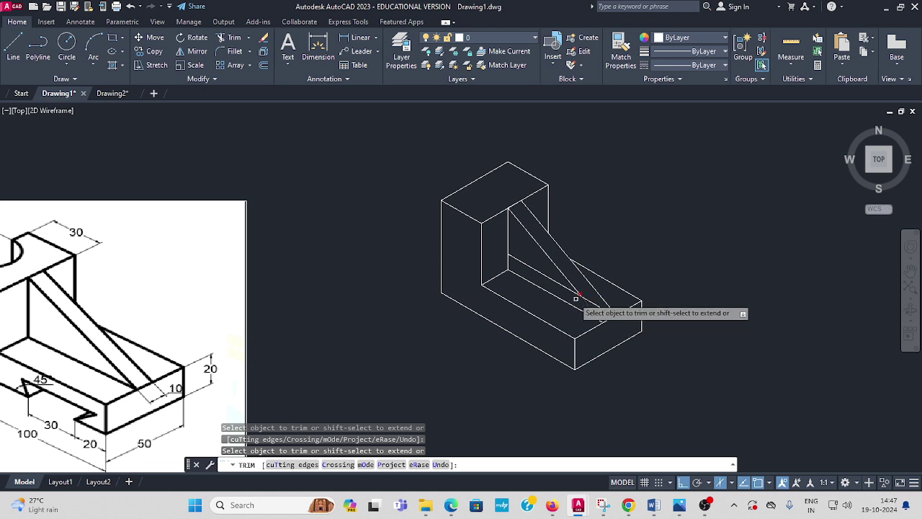
left_click(540, 271)
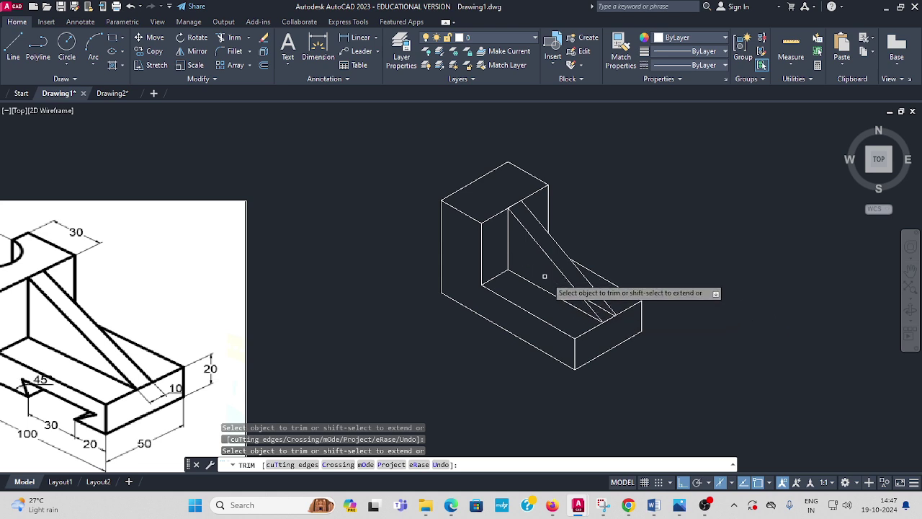
left_click(598, 307)
scroll(648, 302, "down", 3)
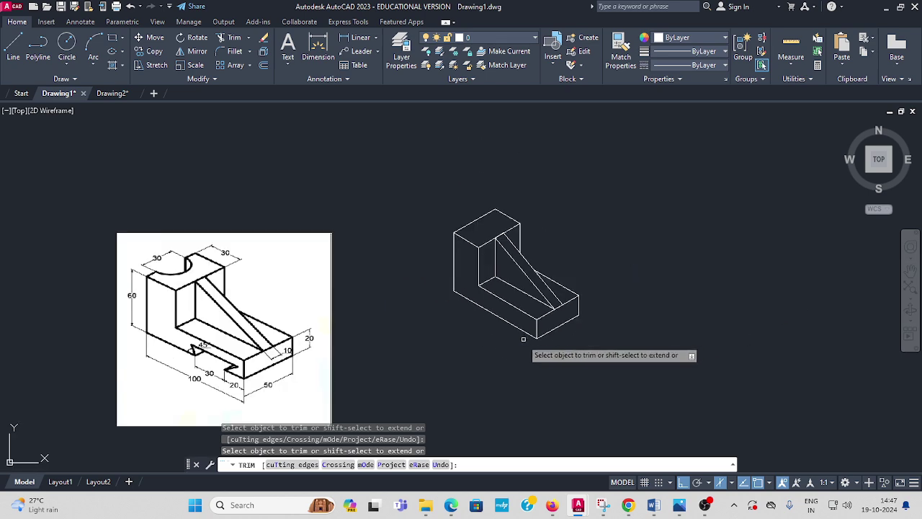
middle_click_drag(531, 354, 498, 328)
key("Escape")
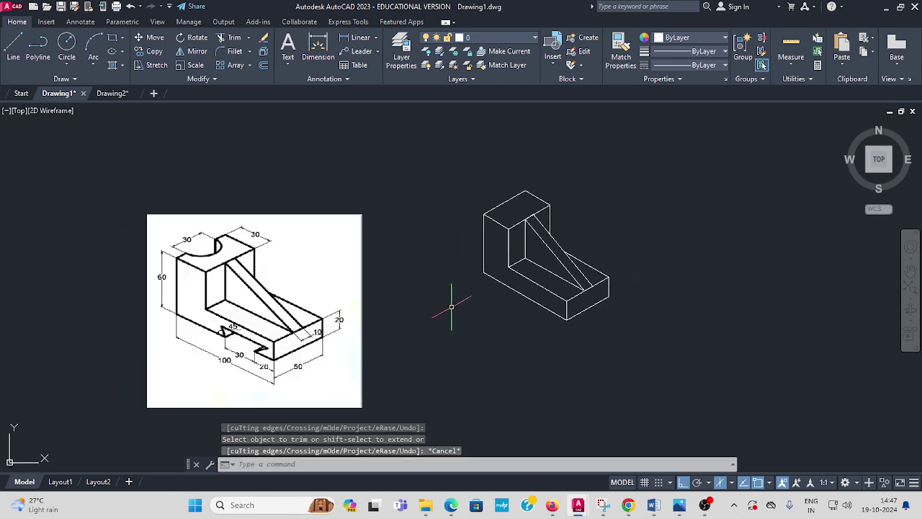
Adjust the view slightly and expand the Ellipse method list in the Draw panel.
scroll(484, 306, "up", 2)
scroll(442, 299, "down", 2)
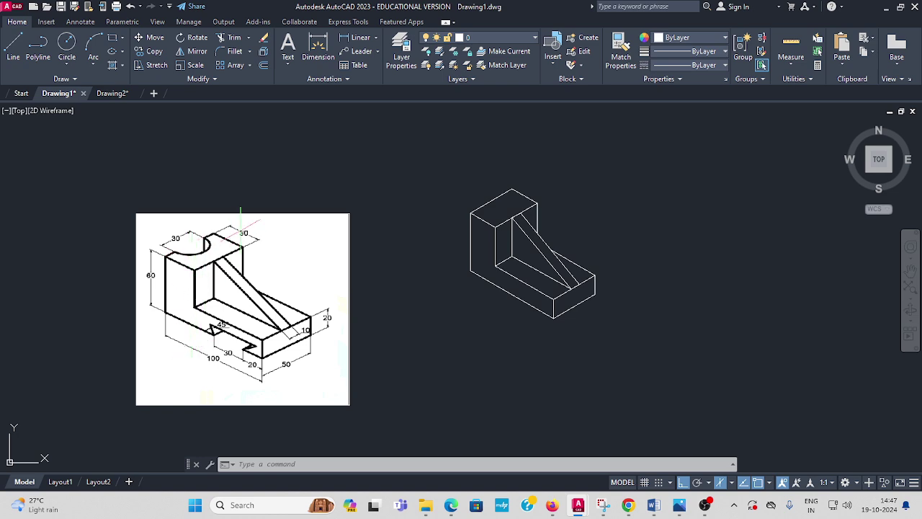
scroll(585, 248, "up", 1)
scroll(576, 255, "down", 1)
middle_click_drag(472, 260, 469, 266)
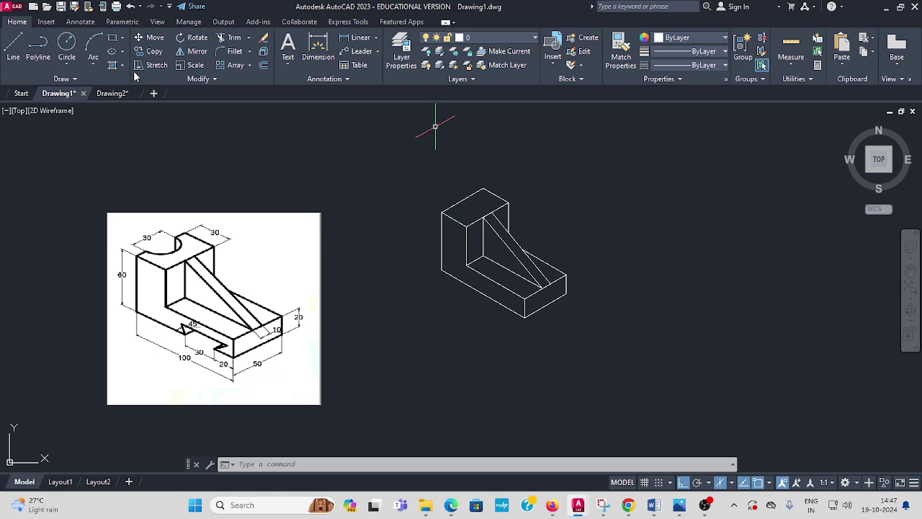
left_click(122, 52)
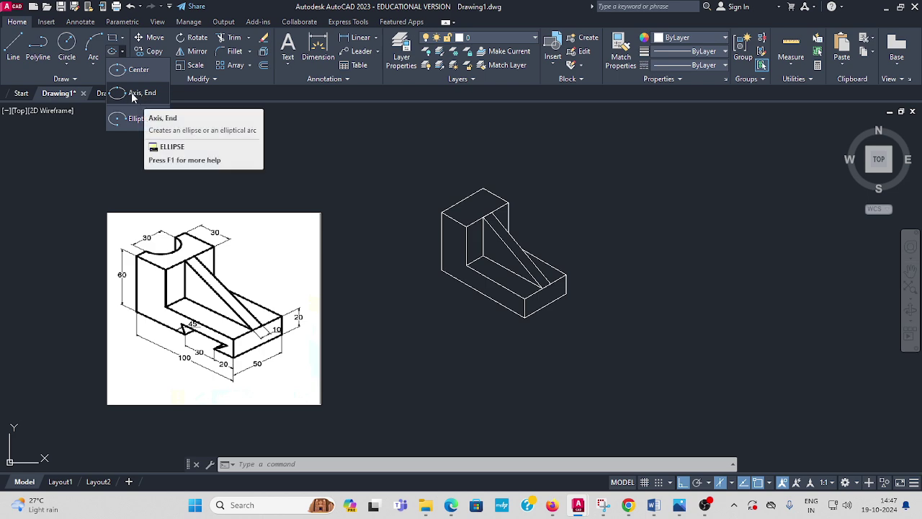
Draw a radius-15 isocircle on Isoplane Top, centred on the upright's top corner.
left_click(133, 94)
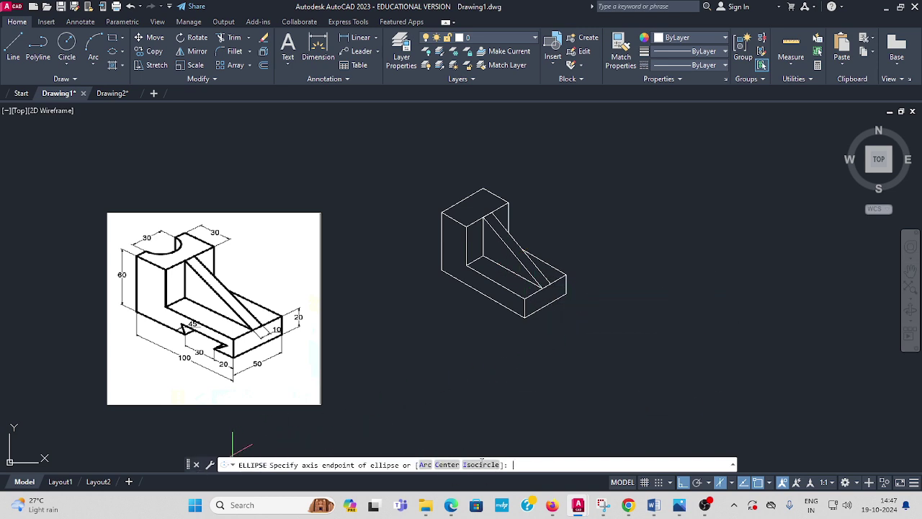
left_click(481, 464)
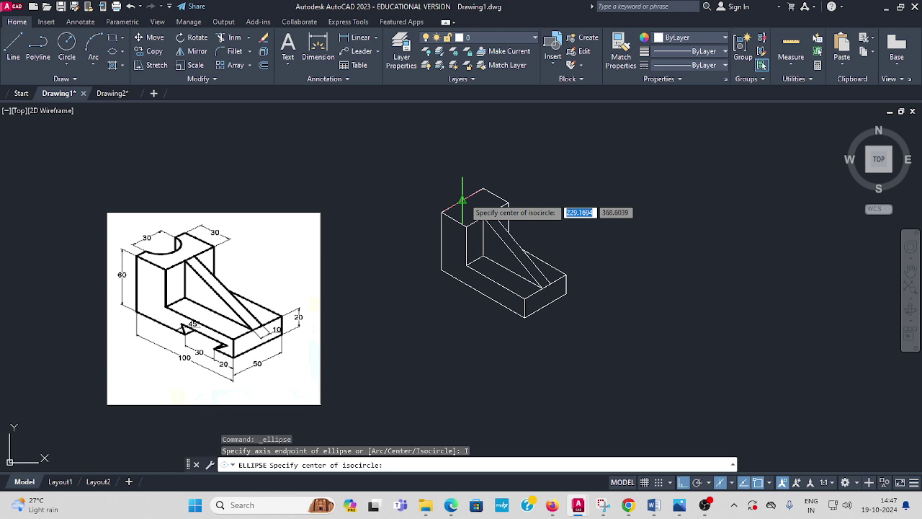
left_click(462, 201)
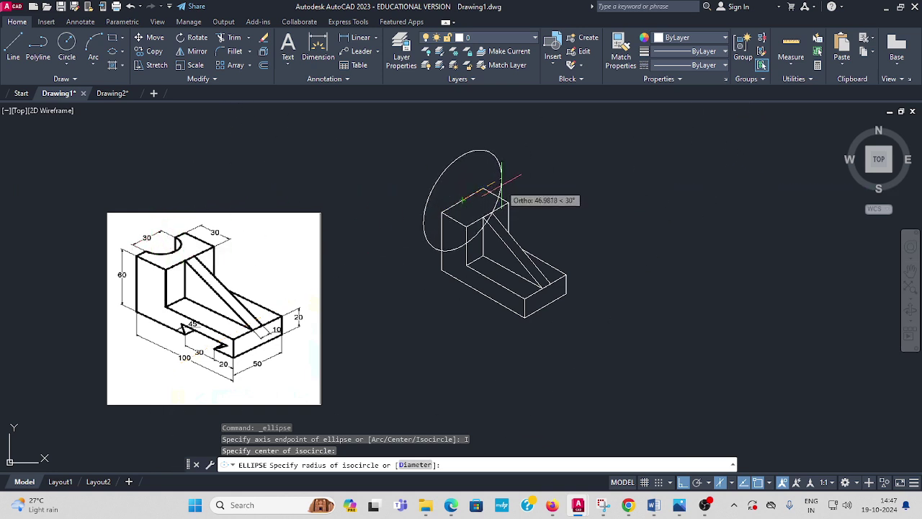
key("F5")
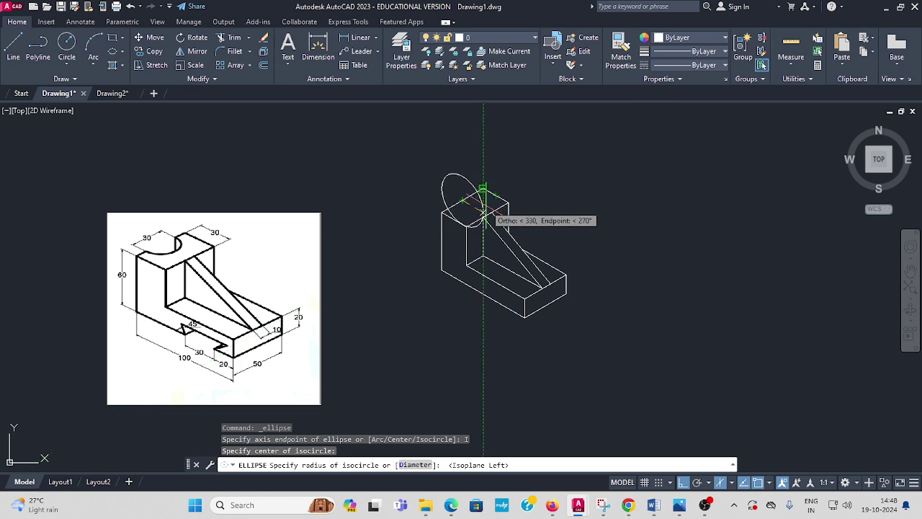
key("F5")
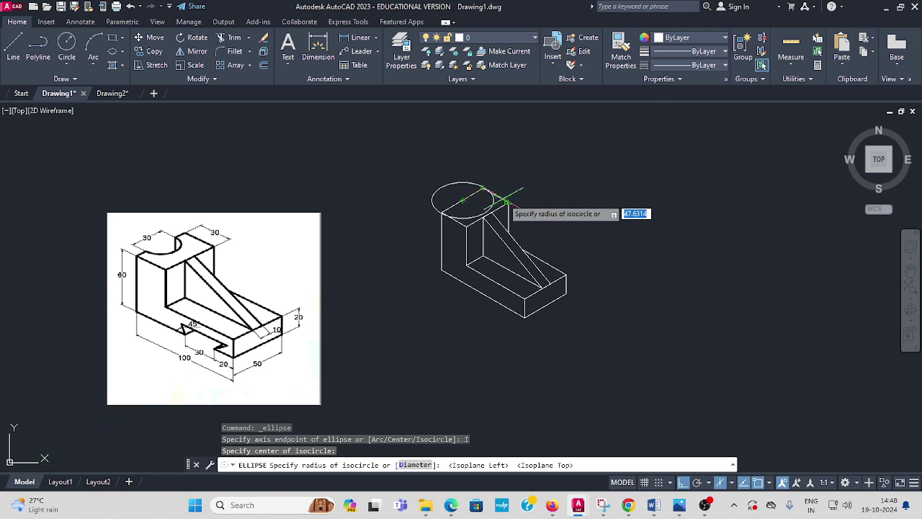
scroll(492, 196, "up", 2)
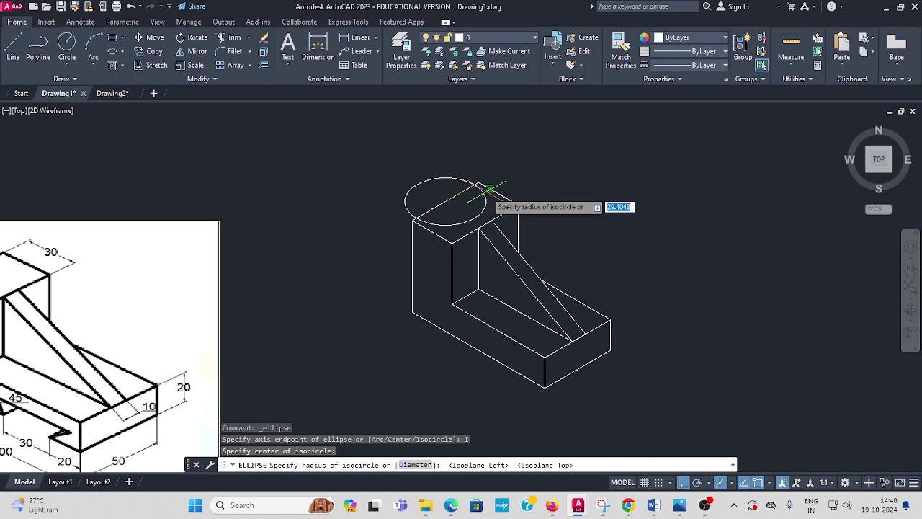
type("1")
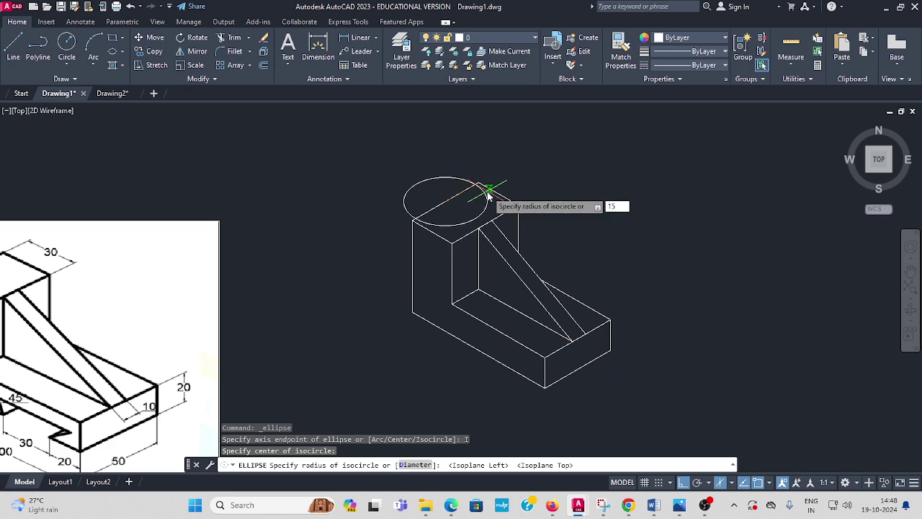
type("5")
key("Return")
middle_click_drag(309, 243, 443, 192)
scroll(301, 214, "down", 2)
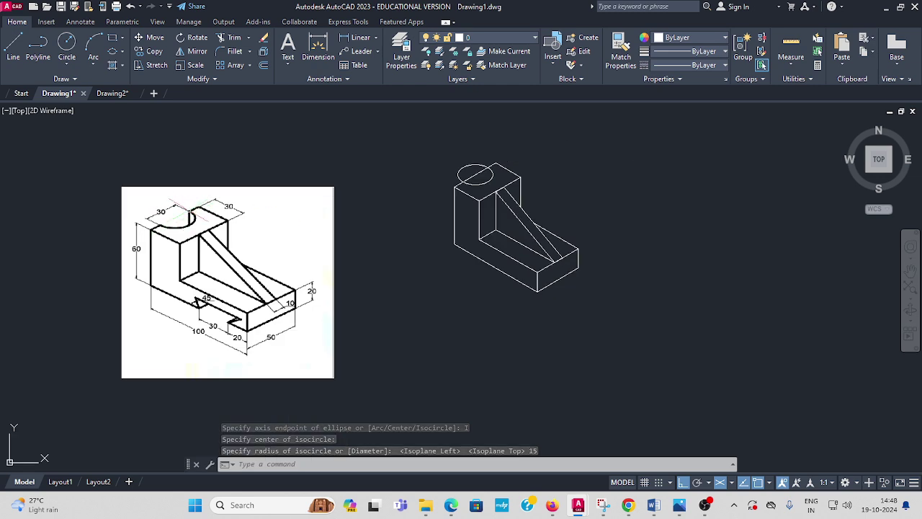
Trim off the isocircle's outer arc.
left_click(234, 37)
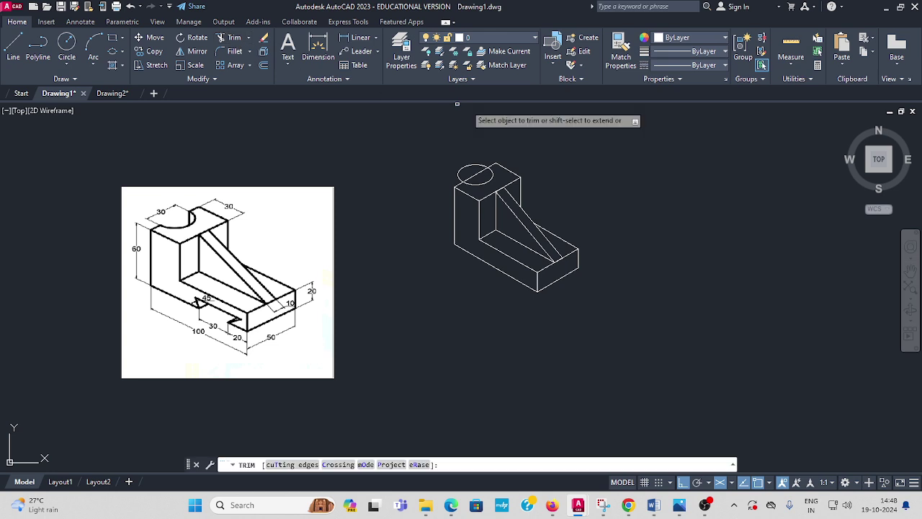
scroll(475, 141, "up", 4)
left_click(419, 204)
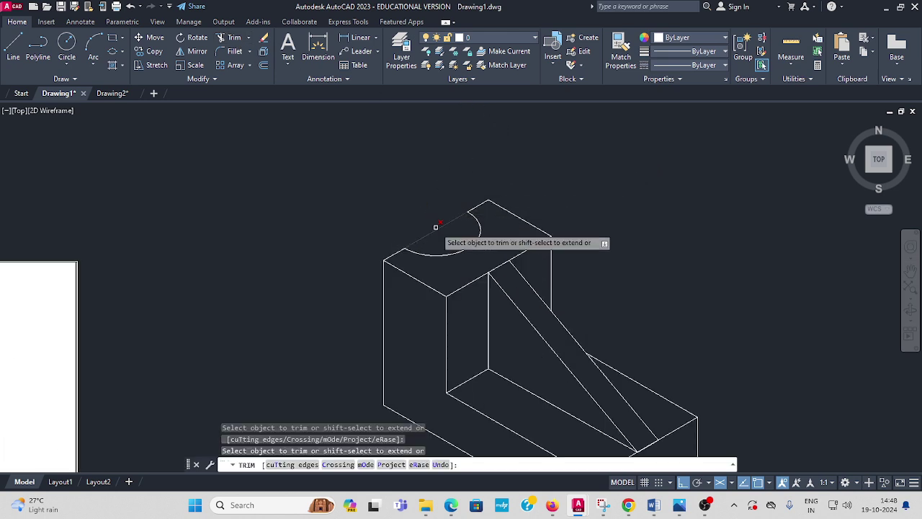
key("Escape")
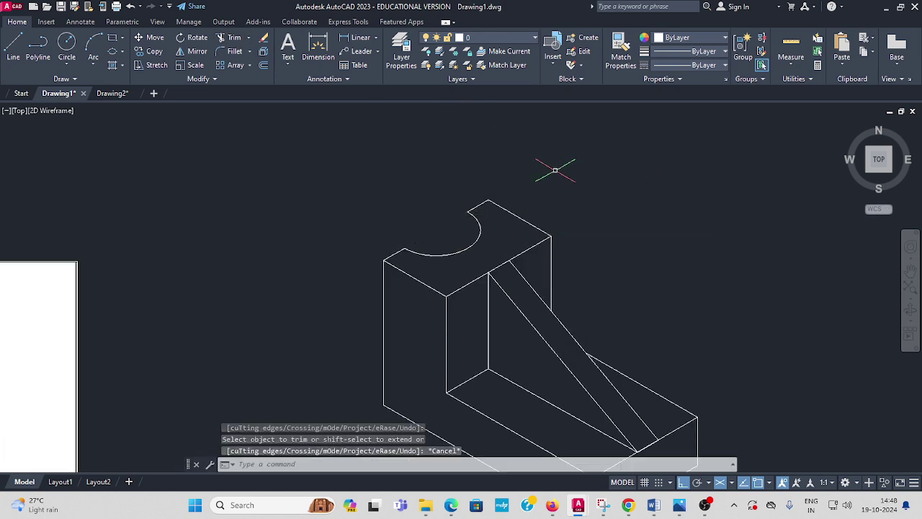
Start a line from the arc's endpoint on the right isoplane, then abandon it.
left_click(14, 44)
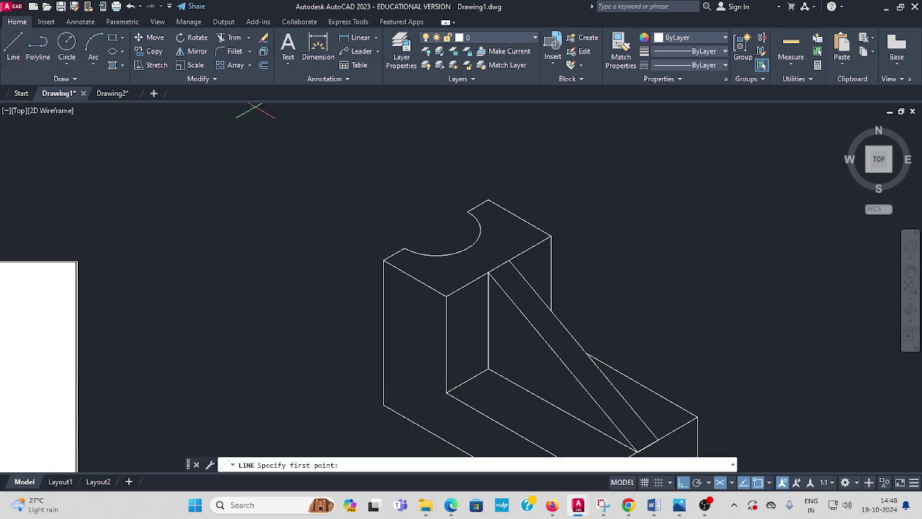
left_click(469, 209)
middle_click_drag(437, 233, 436, 180)
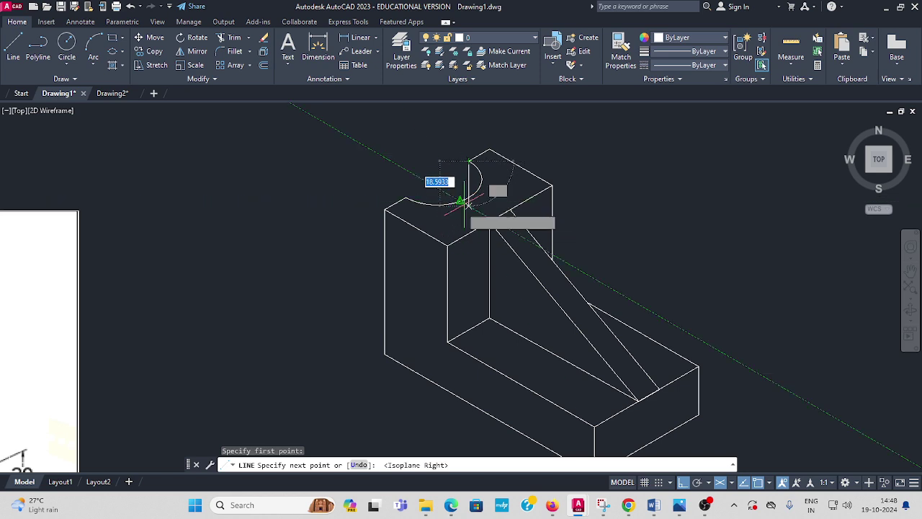
key("F5")
key("Escape")
Trim the upright's top edge segment lying inside the semicircular notch.
left_click(233, 38)
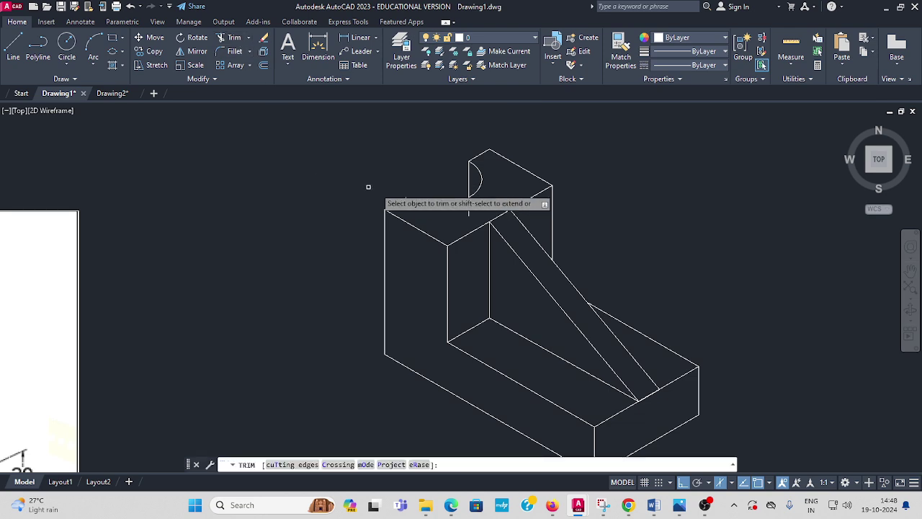
left_click(467, 207)
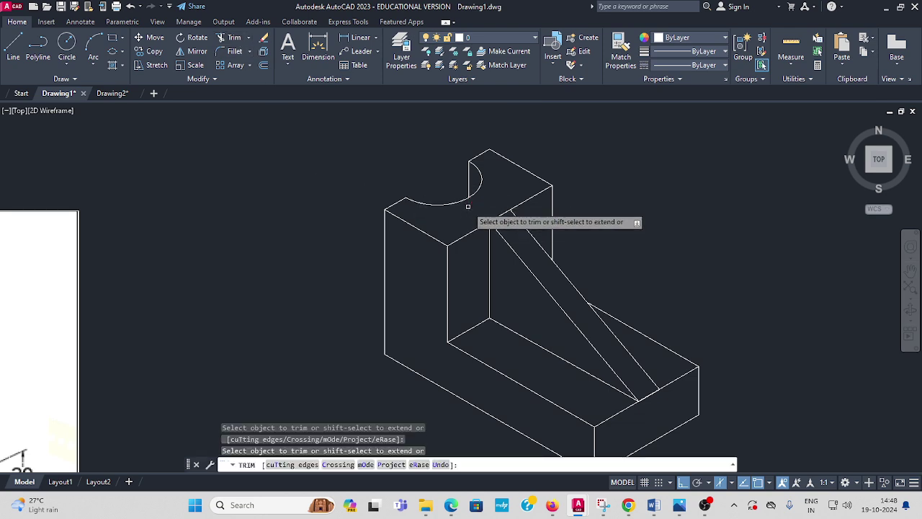
key("Escape")
scroll(568, 176, "down", 4)
middle_click_drag(568, 176, 469, 183)
scroll(426, 213, "up", 2)
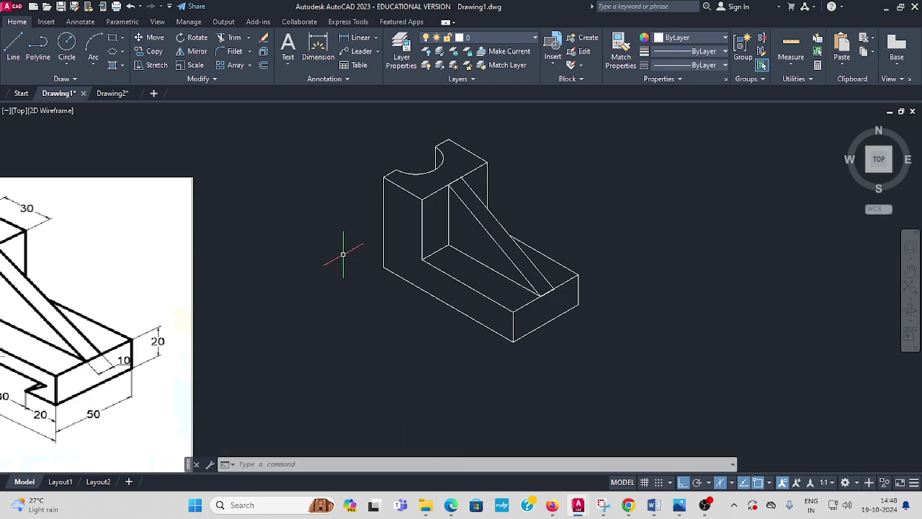
middle_click_drag(345, 261, 445, 274)
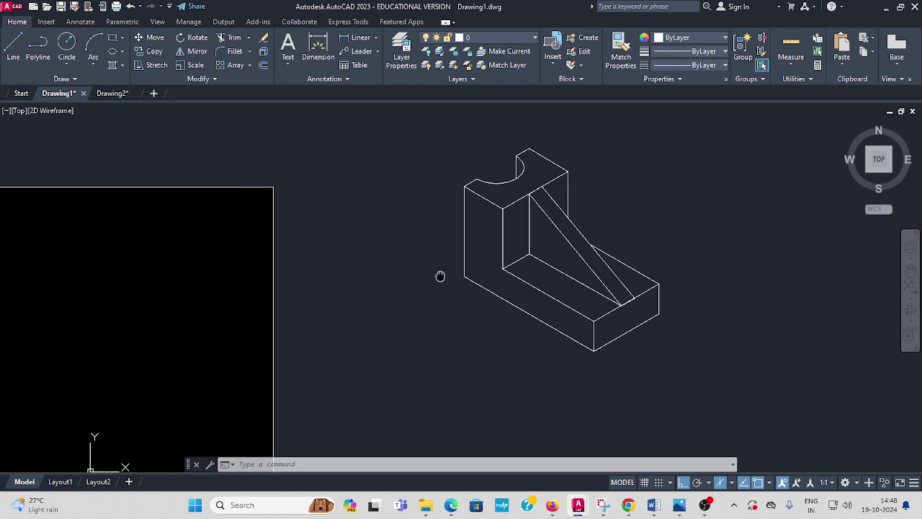
scroll(422, 257, "down", 3)
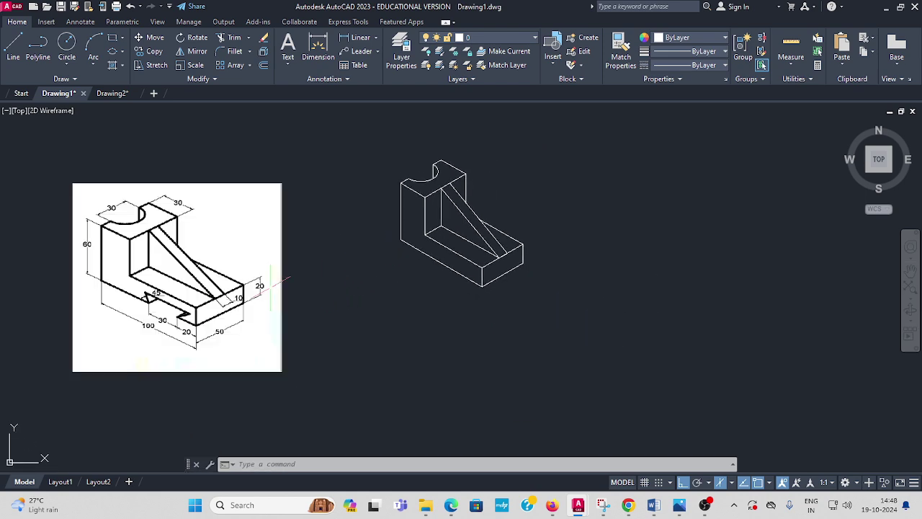
scroll(231, 297, "up", 2)
middle_click_drag(180, 310, 233, 297)
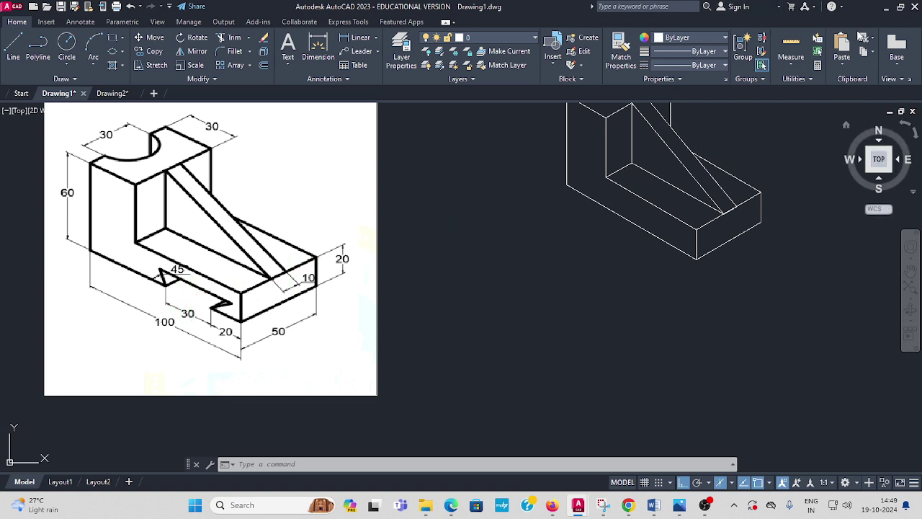
middle_click_drag(574, 188, 489, 205)
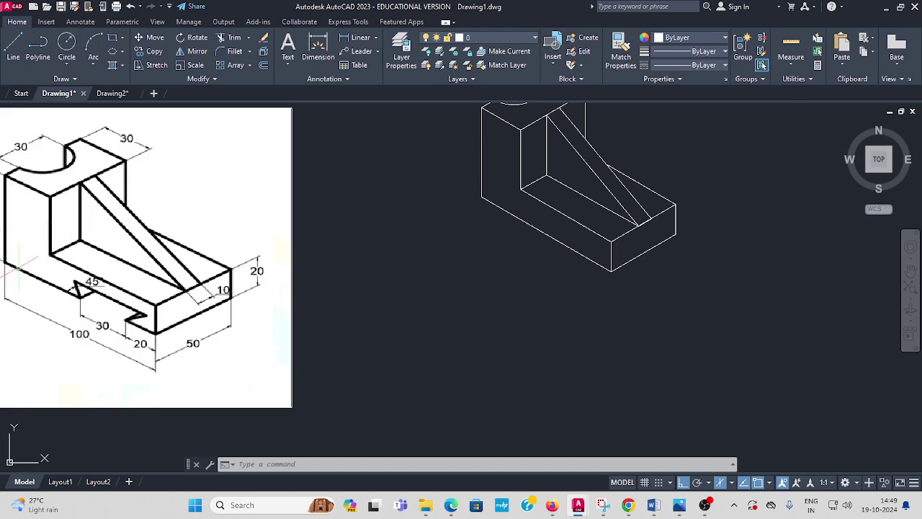
Draw a vertical line rising from the base's bottom front corner.
left_click(13, 48)
scroll(478, 285, "up", 5)
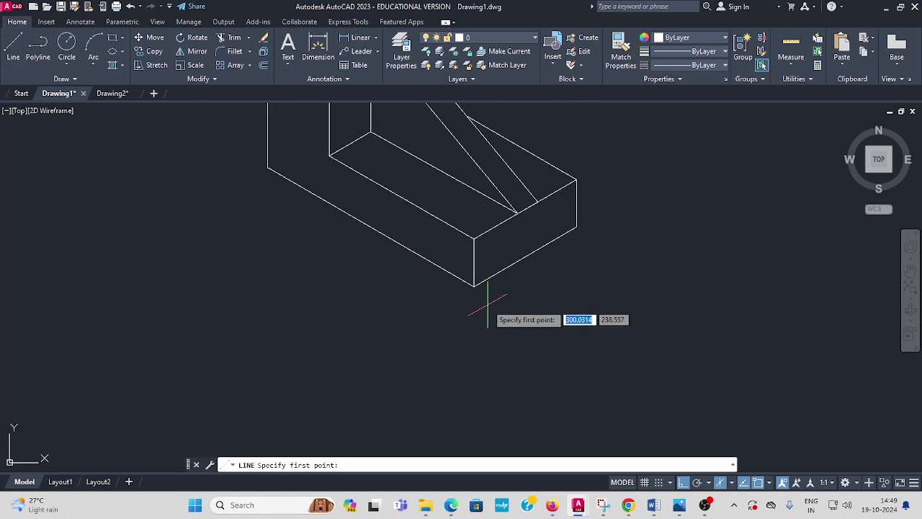
left_click(475, 285)
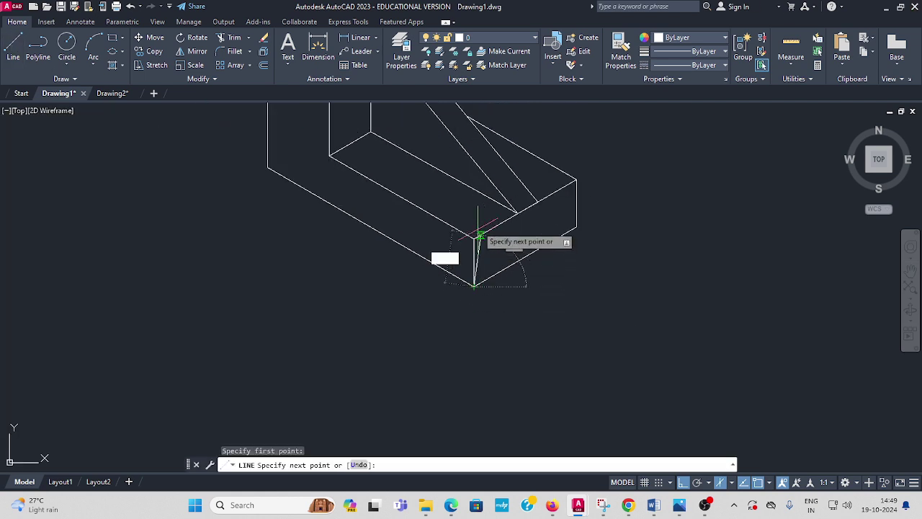
left_click(474, 213)
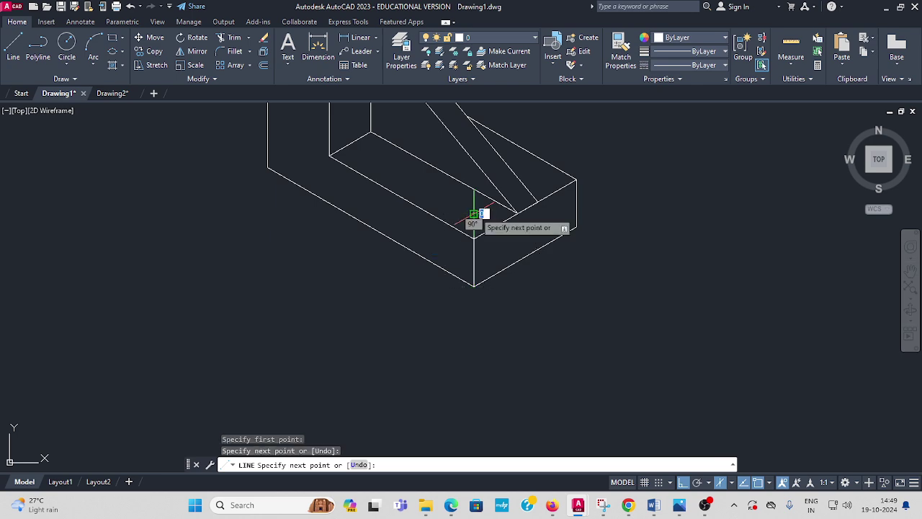
key("Escape")
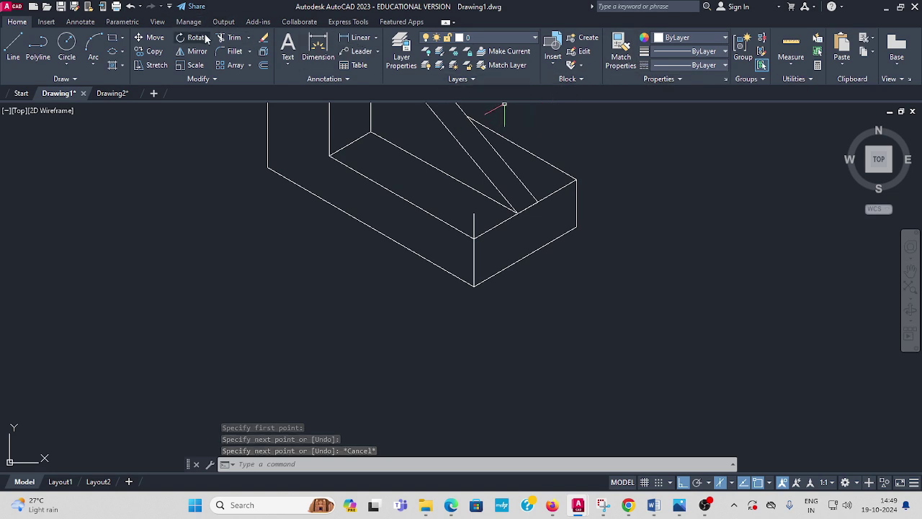
Move the vertical line 20 units along the base edge from its lower endpoint.
left_click(155, 40)
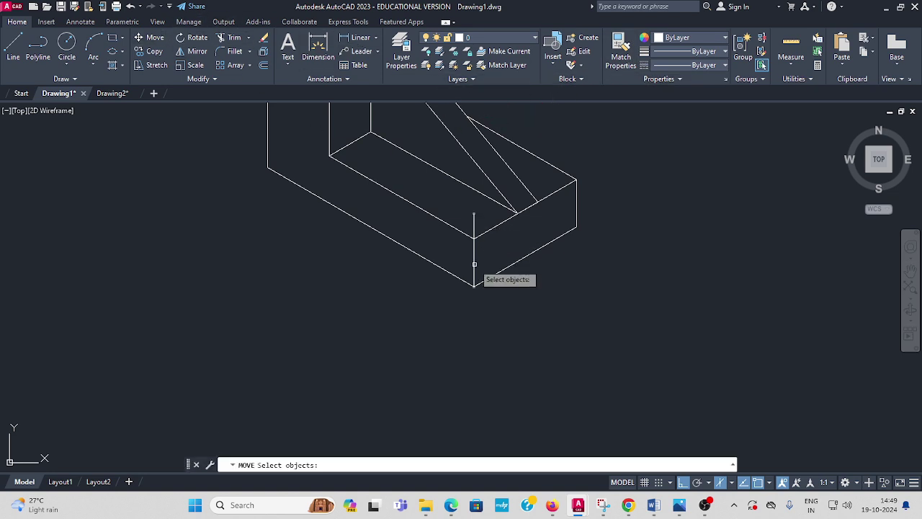
left_click(477, 267)
key("Return")
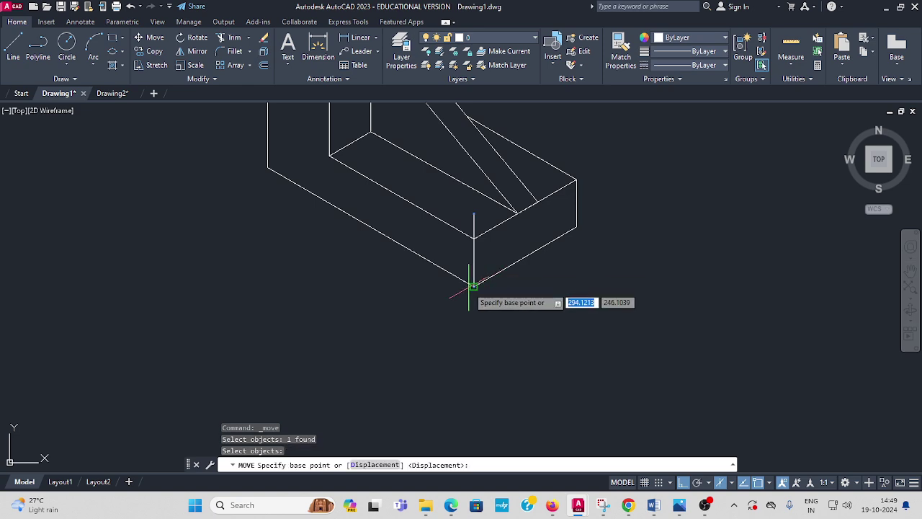
left_click(473, 286)
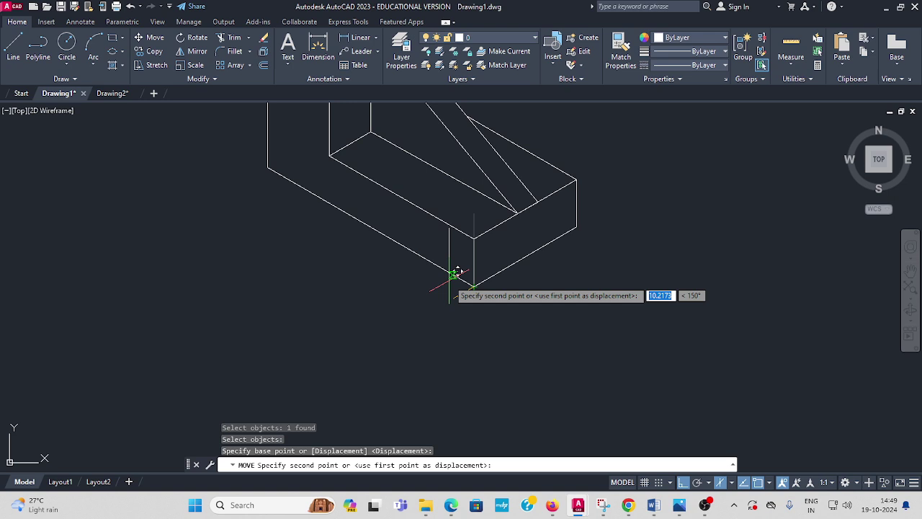
type("20")
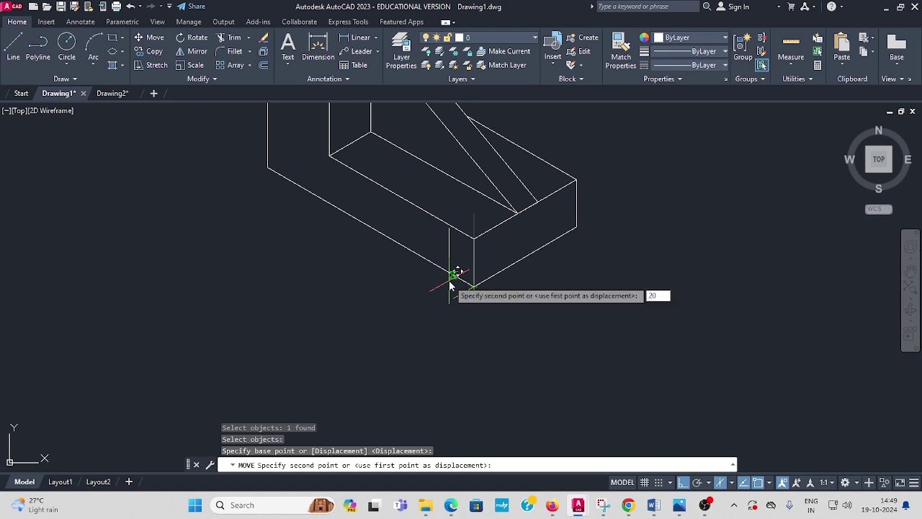
key("Return")
key("Escape")
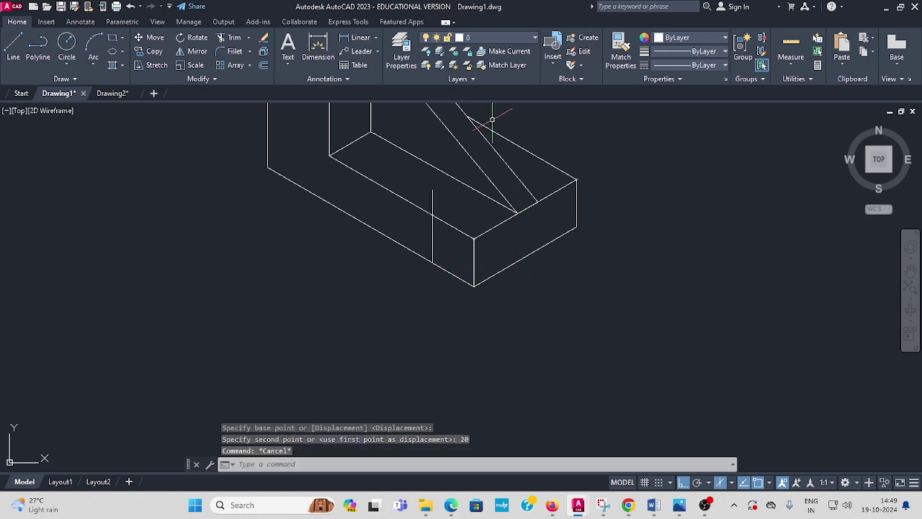
Make a first copy of the vertical line, then erase the extra vertical line on the base.
left_click(156, 52)
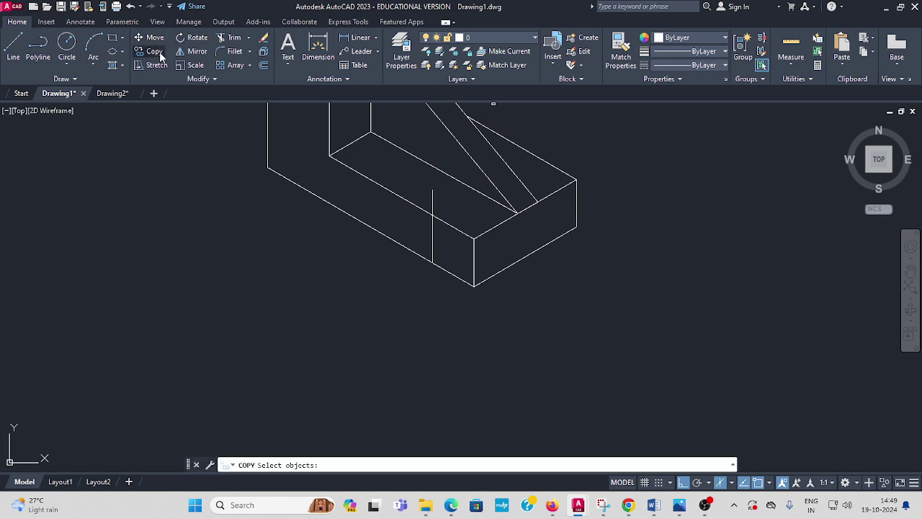
left_click(431, 233)
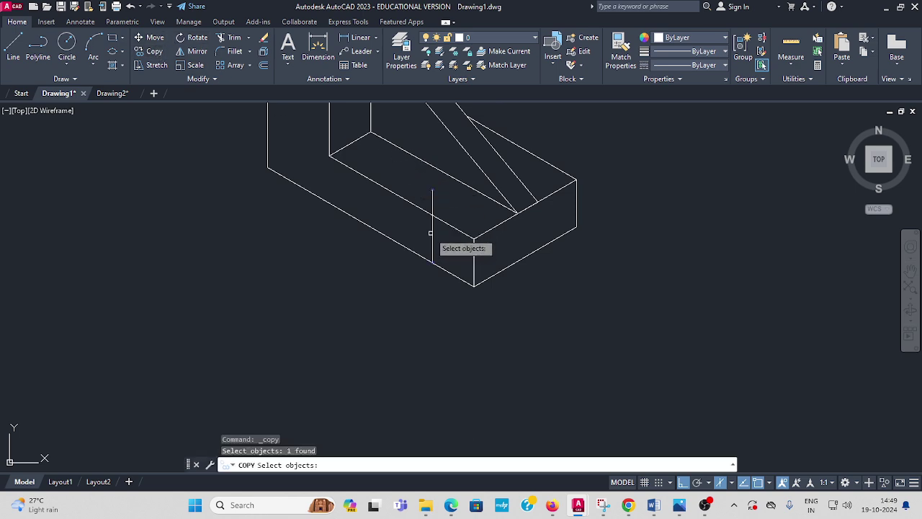
key("Return")
left_click(432, 263)
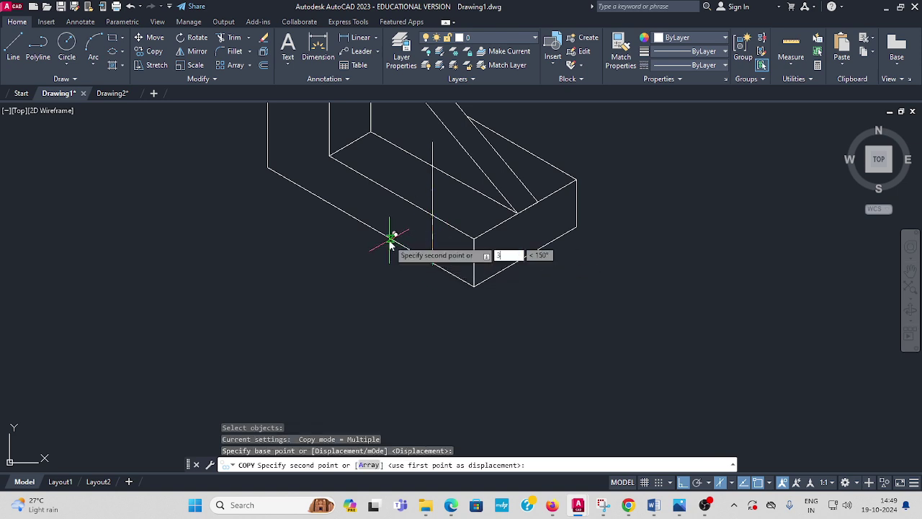
key("Return")
key("Escape")
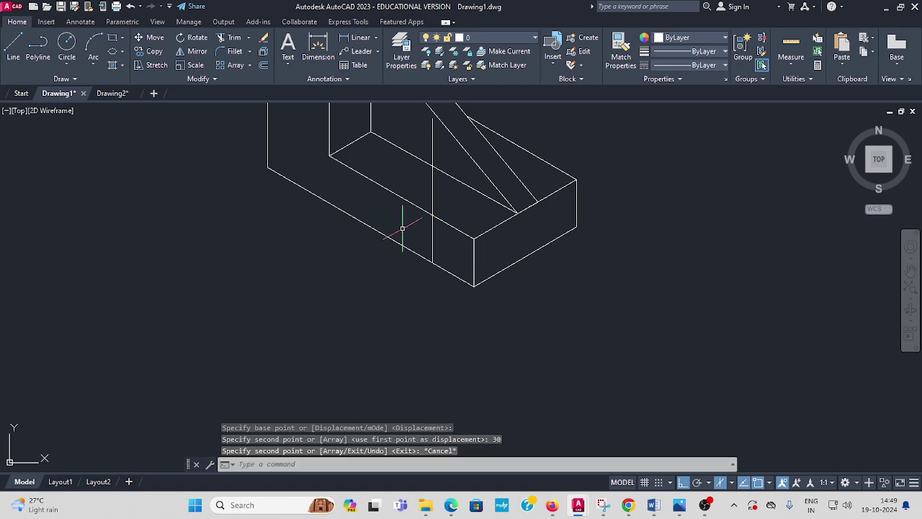
left_click(432, 155)
key("Delete")
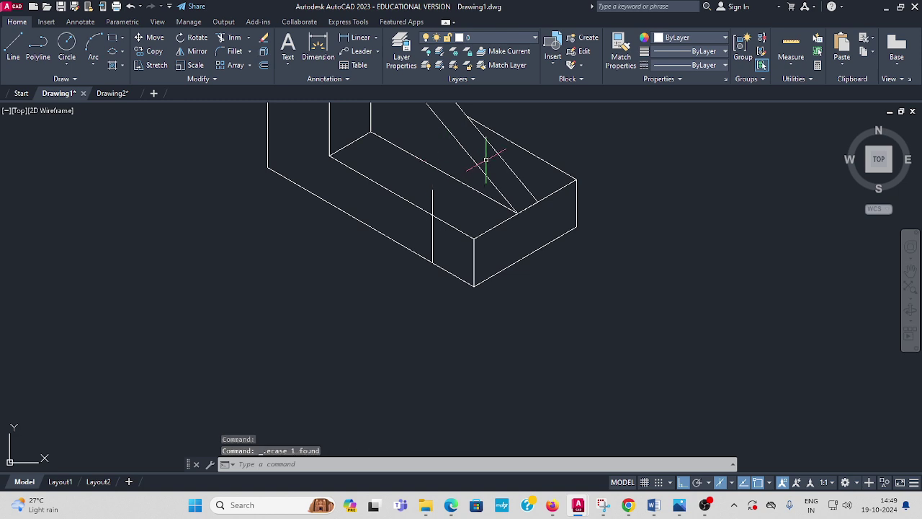
Copy the vertical line 30 units along the left isometric edge from its lower endpoint.
left_click(154, 51)
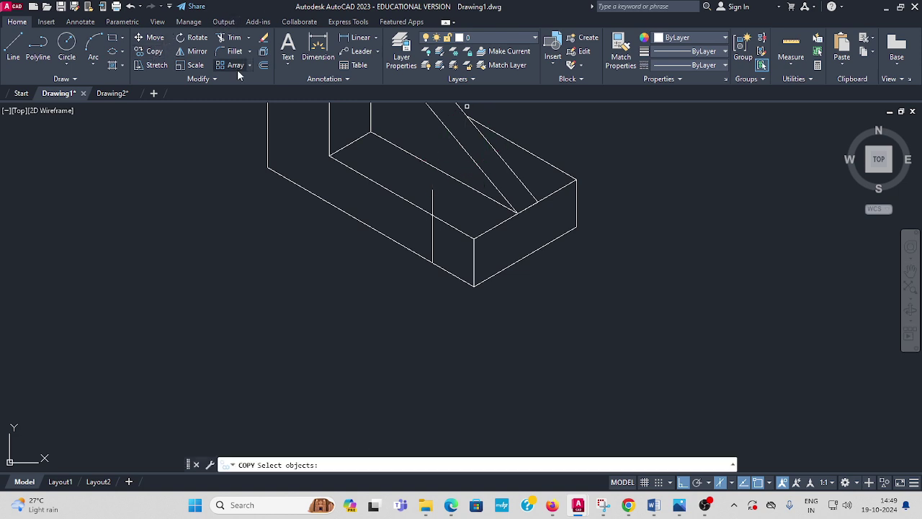
left_click(432, 203)
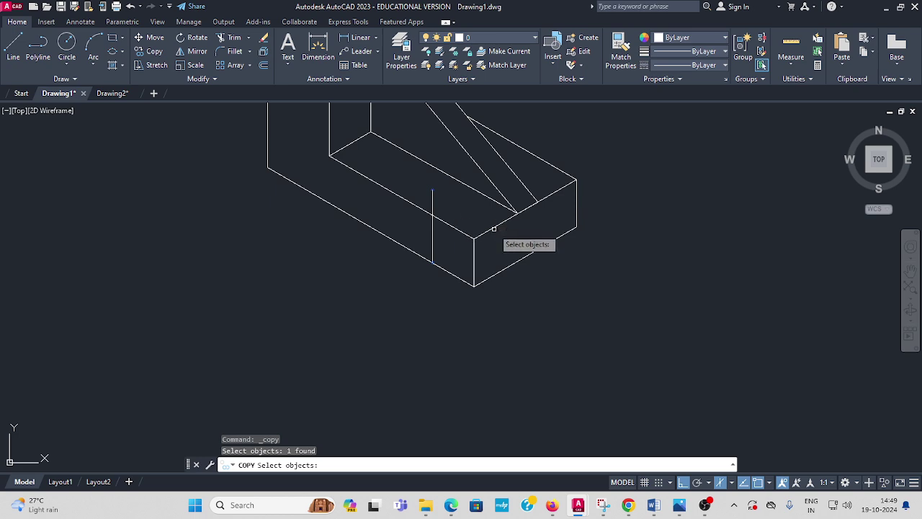
key("Return")
left_click(432, 262)
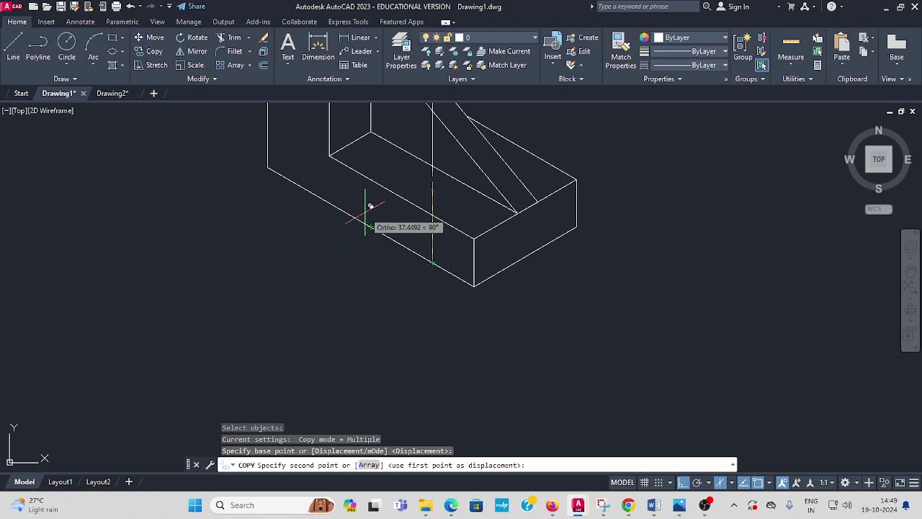
key("F5")
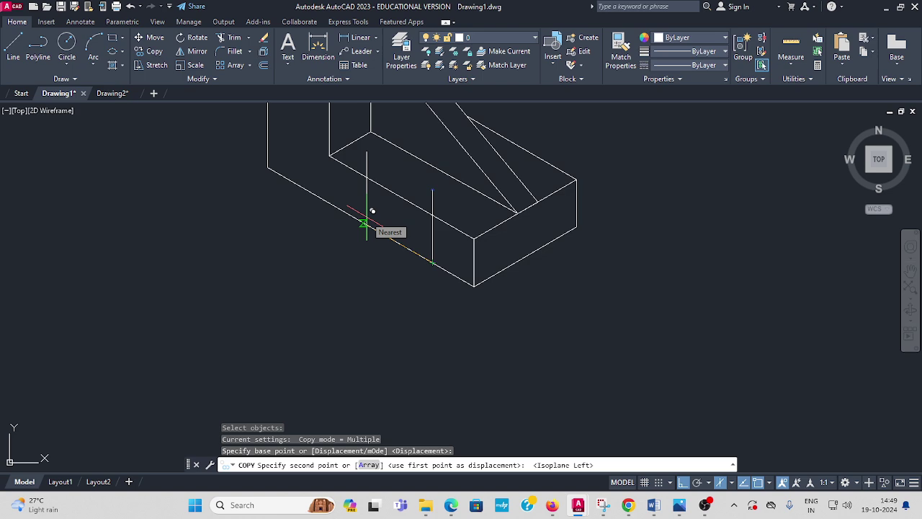
type("30")
key("Return")
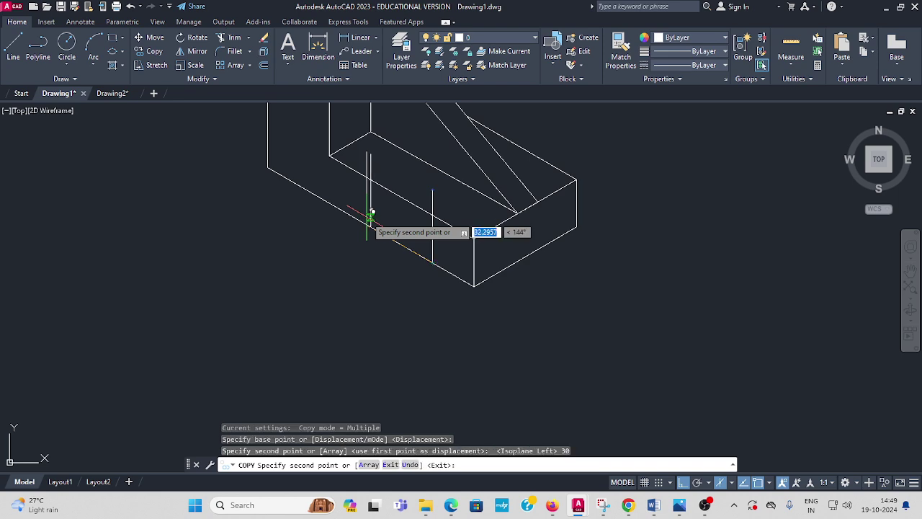
key("Escape")
scroll(404, 288, "down", 4)
scroll(418, 257, "up", 2)
Add an angular dimension between the base's lower-left edge and the vertical line; it reads 120°.
middle_click_drag(332, 254, 352, 265)
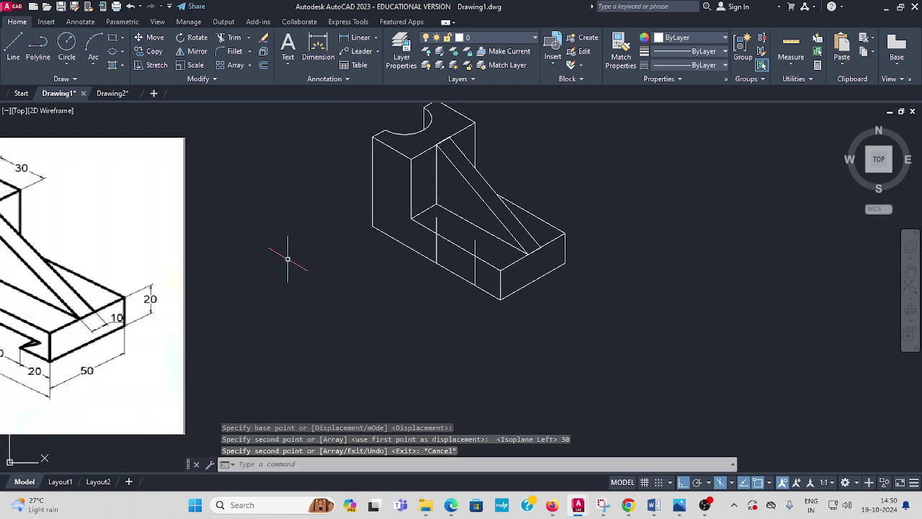
middle_click_drag(252, 288, 340, 288)
scroll(303, 288, "down", 3)
scroll(281, 292, "up", 2)
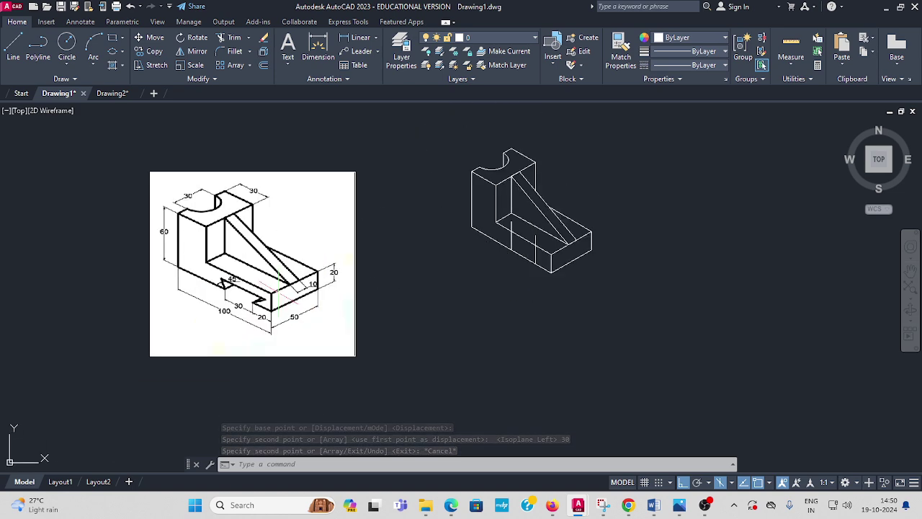
scroll(221, 283, "up", 6)
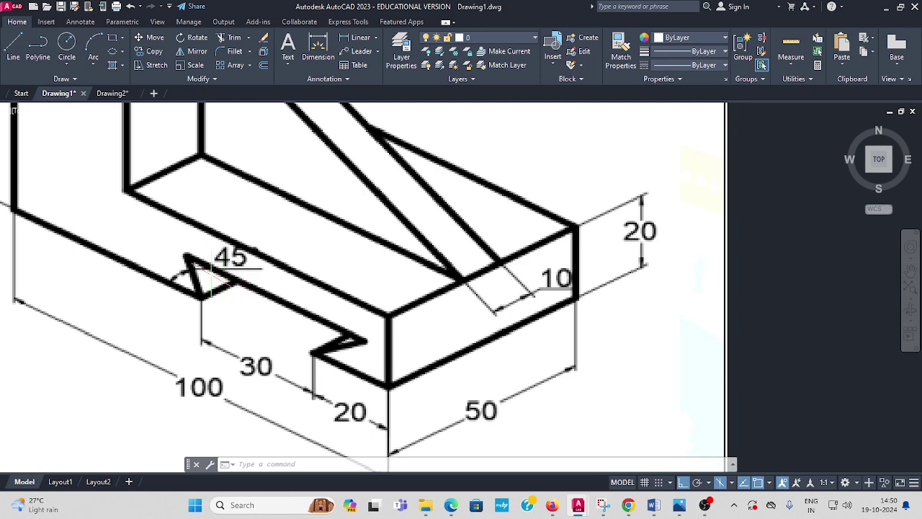
scroll(223, 267, "down", 4)
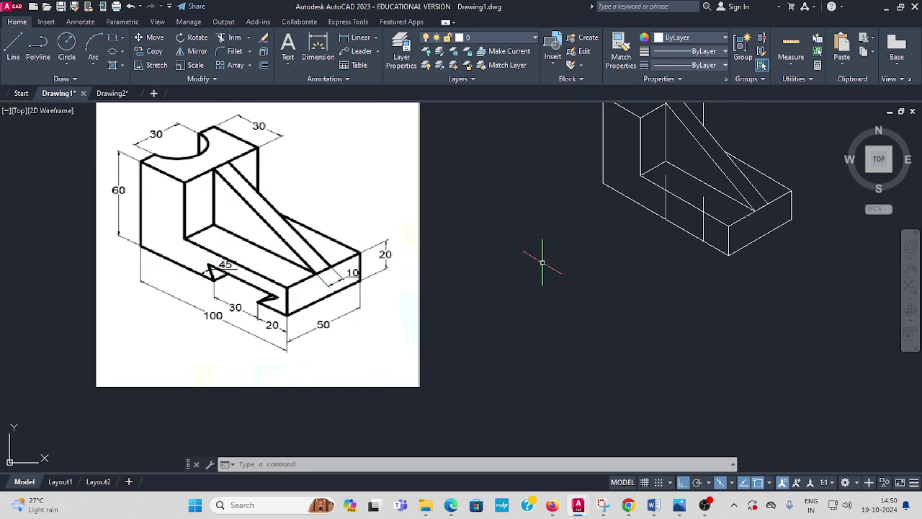
middle_click_drag(545, 259, 285, 313)
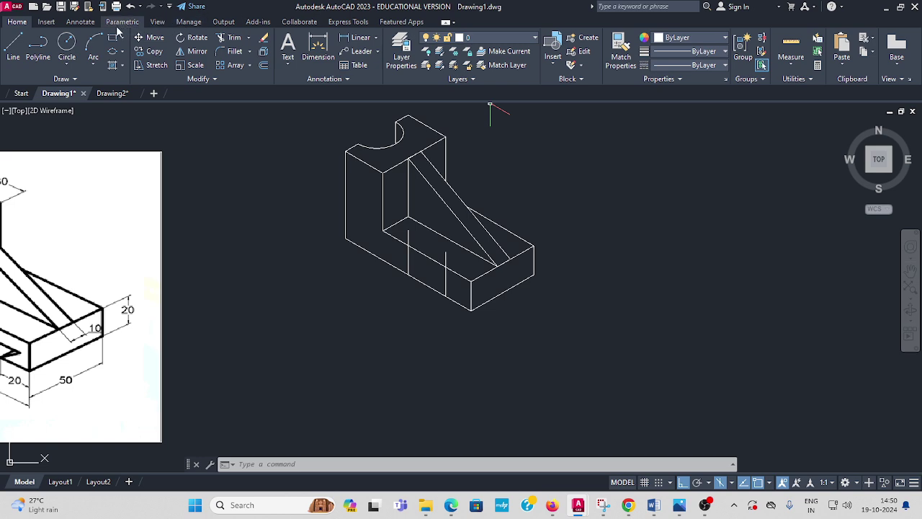
left_click(375, 39)
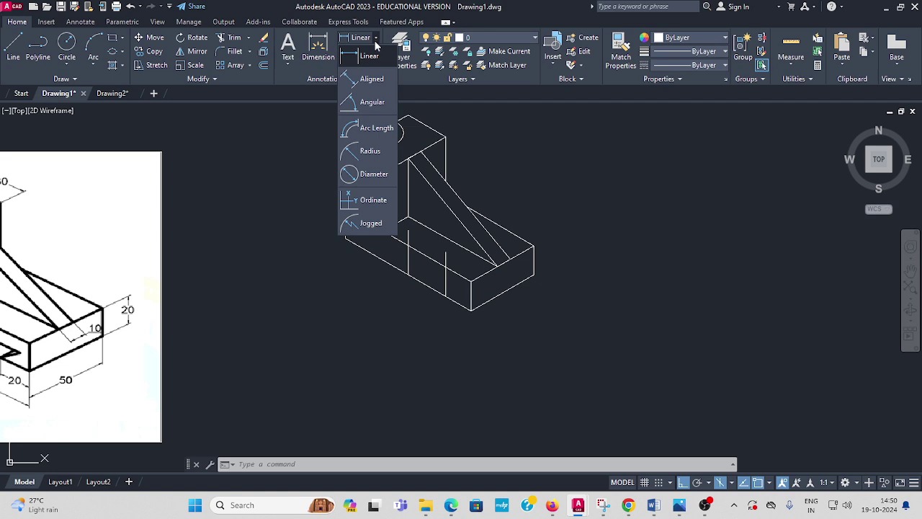
left_click(371, 103)
scroll(381, 252, "up", 2)
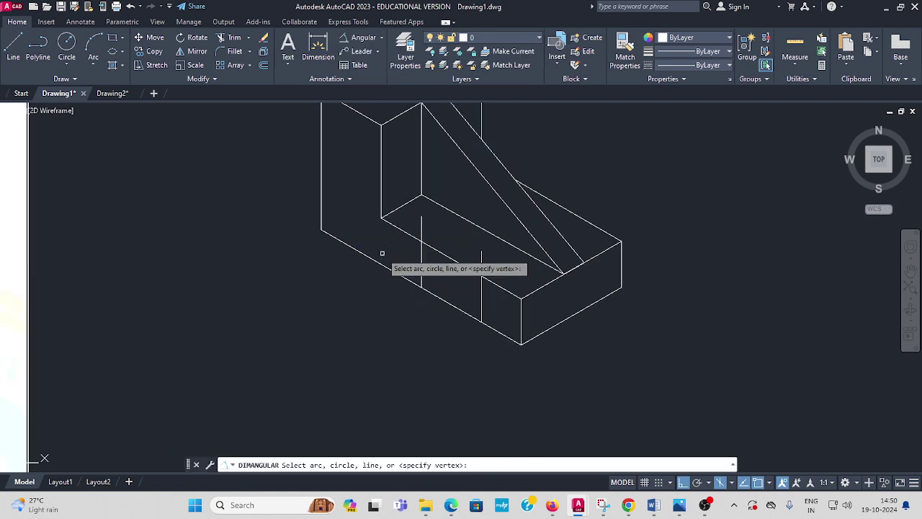
left_click(422, 257)
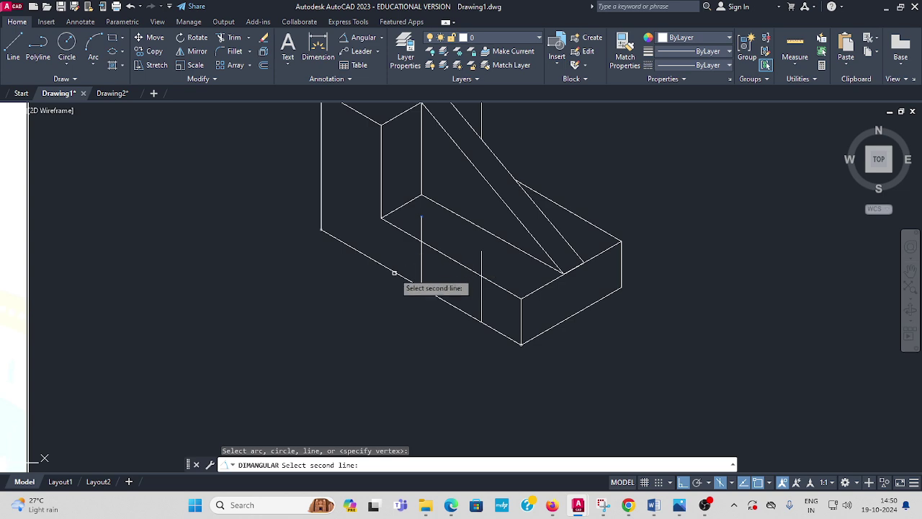
left_click(397, 272)
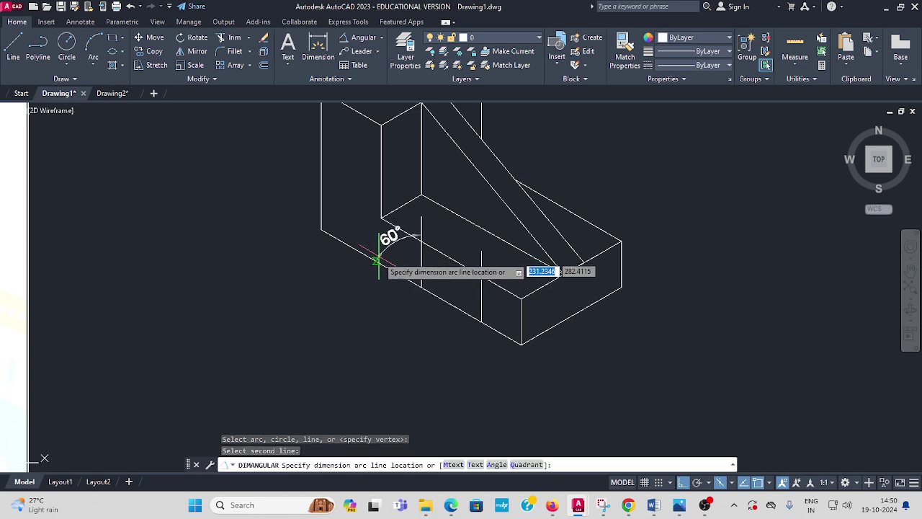
left_click(378, 258)
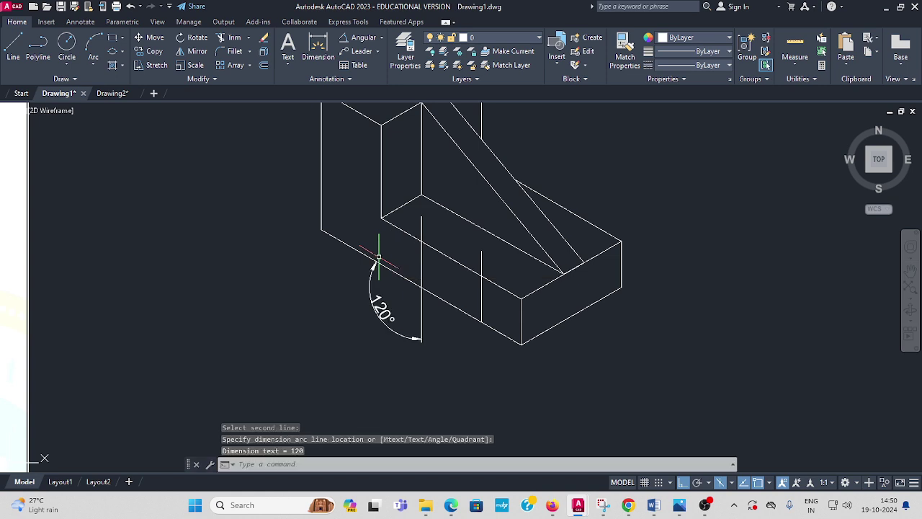
Delete the 120° dimension and redimension the angle inside the corner as 60°.
left_click(378, 305)
key("Delete")
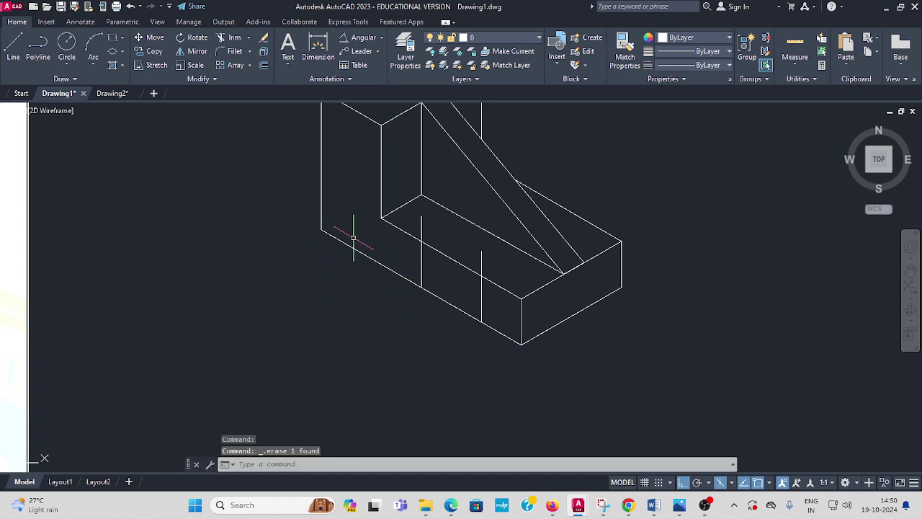
left_click(364, 38)
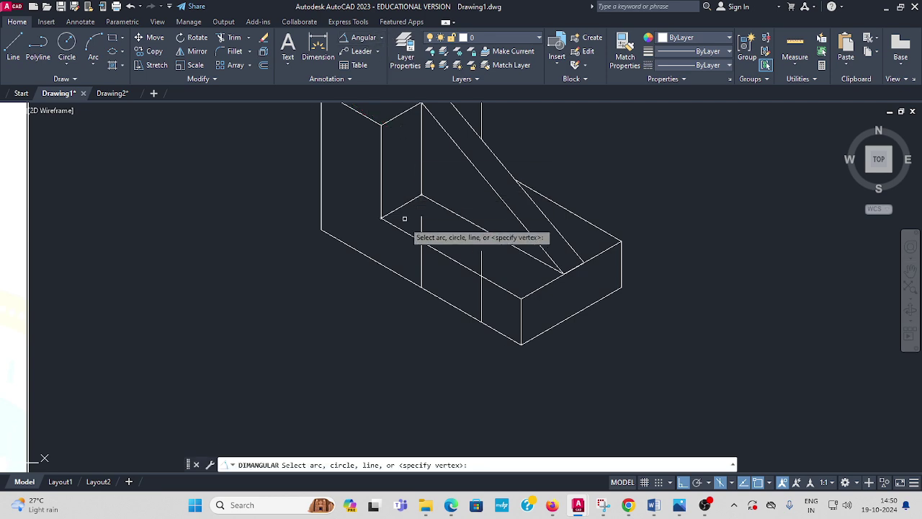
left_click(389, 269)
left_click(420, 253)
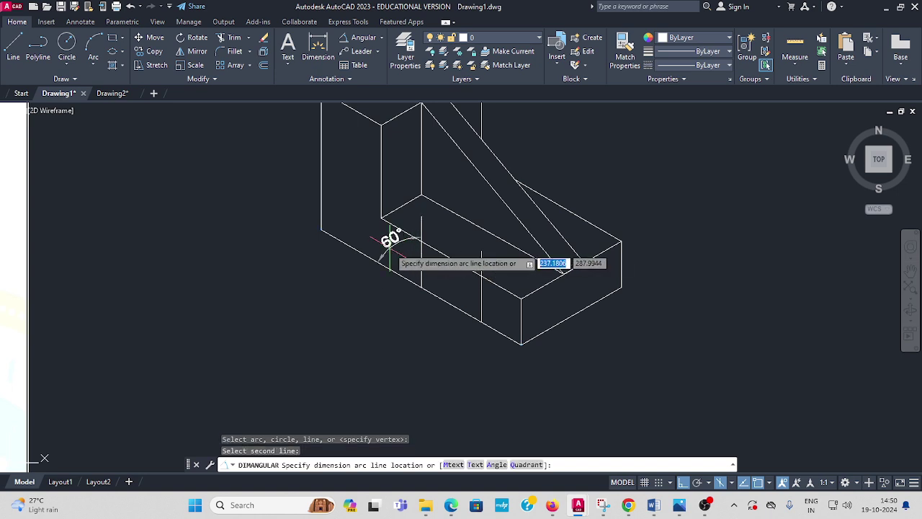
left_click(394, 246)
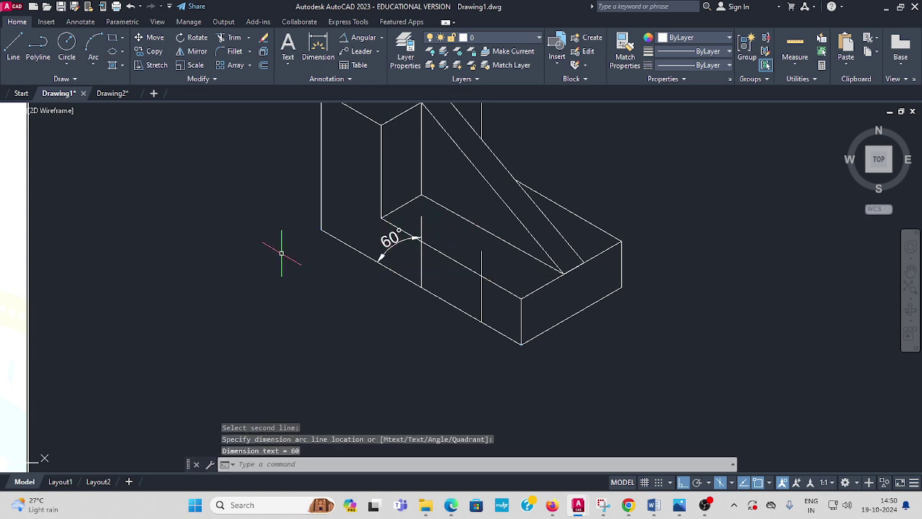
scroll(281, 253, "down", 2)
middle_click_drag(257, 264, 358, 261)
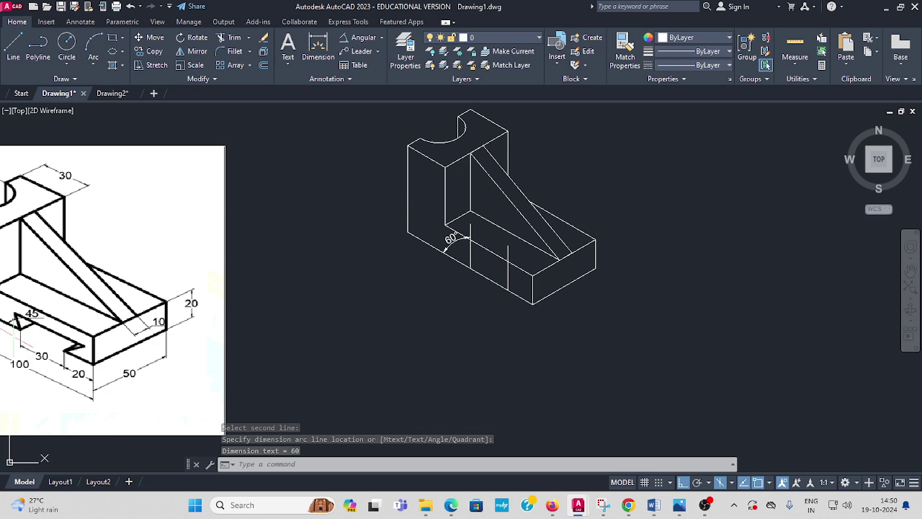
scroll(154, 317, "down", 1)
scroll(345, 273, "up", 2)
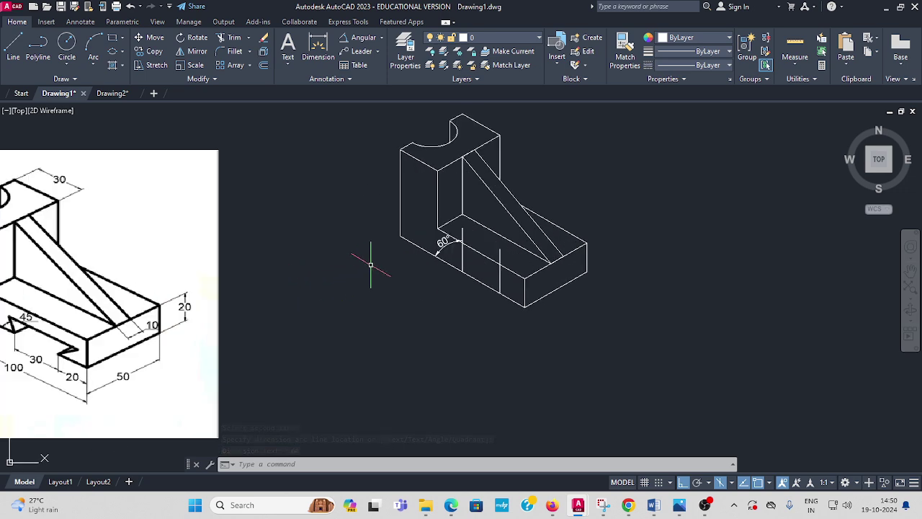
middle_click_drag(377, 258, 362, 289)
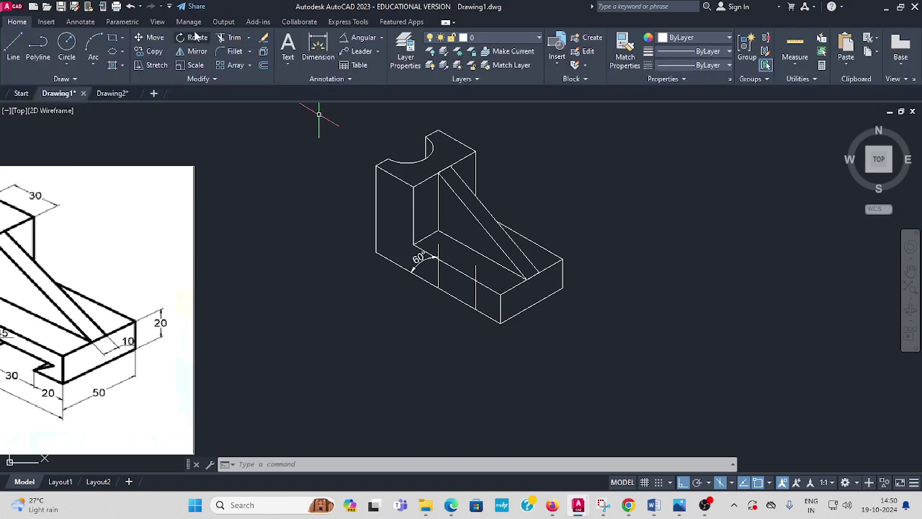
left_click(196, 40)
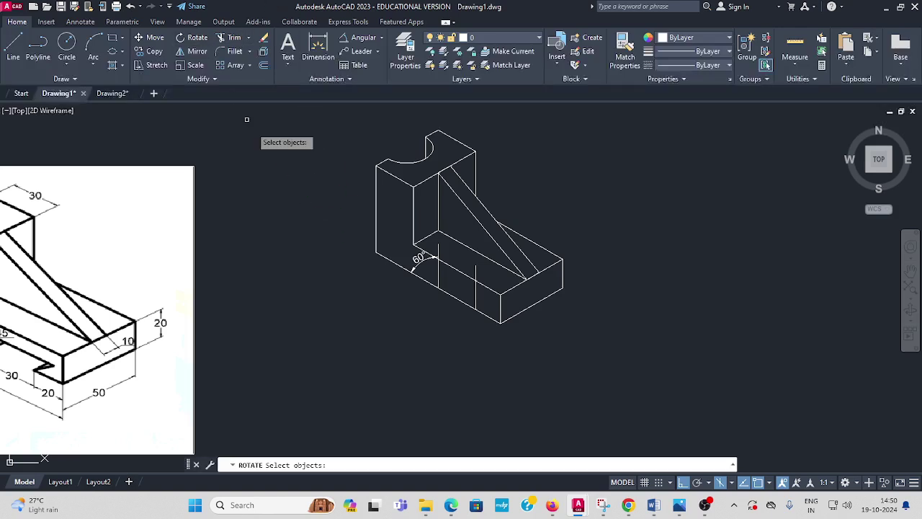
Rotate the copied vertical line 15° about its lower end.
left_click(439, 281)
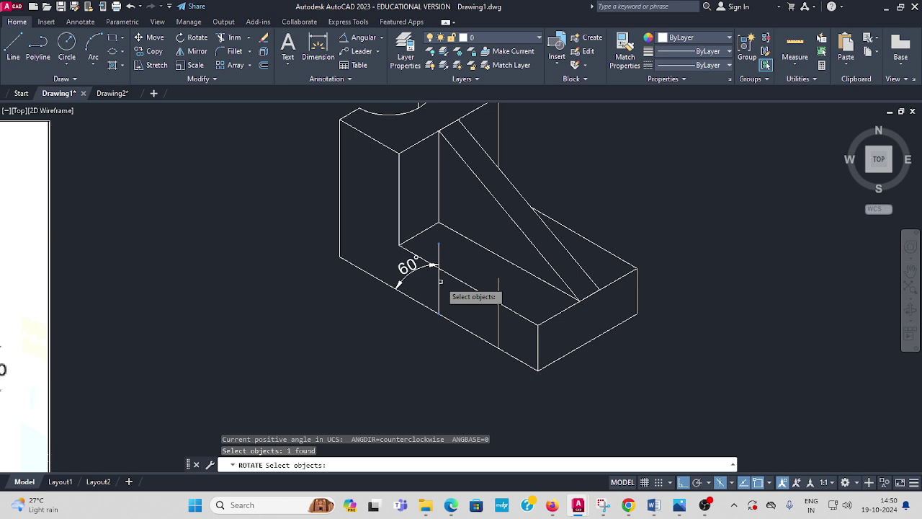
key("Return")
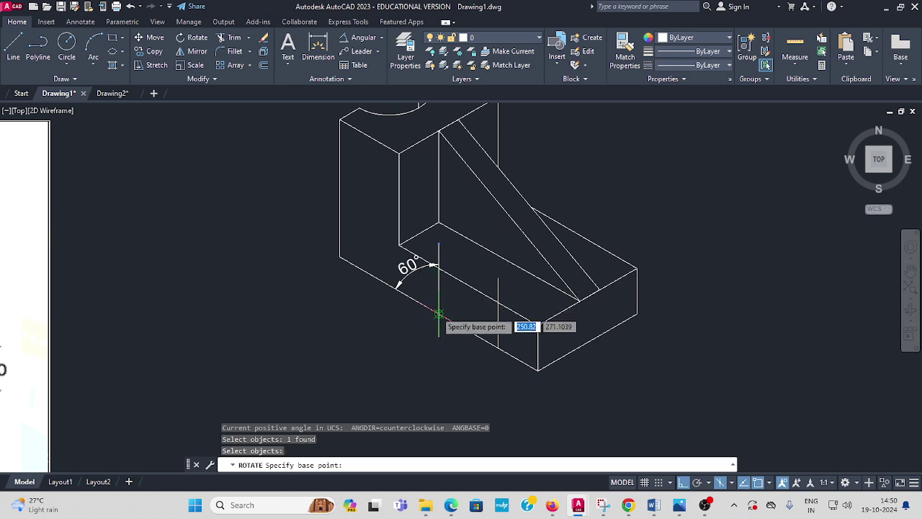
left_click(438, 313)
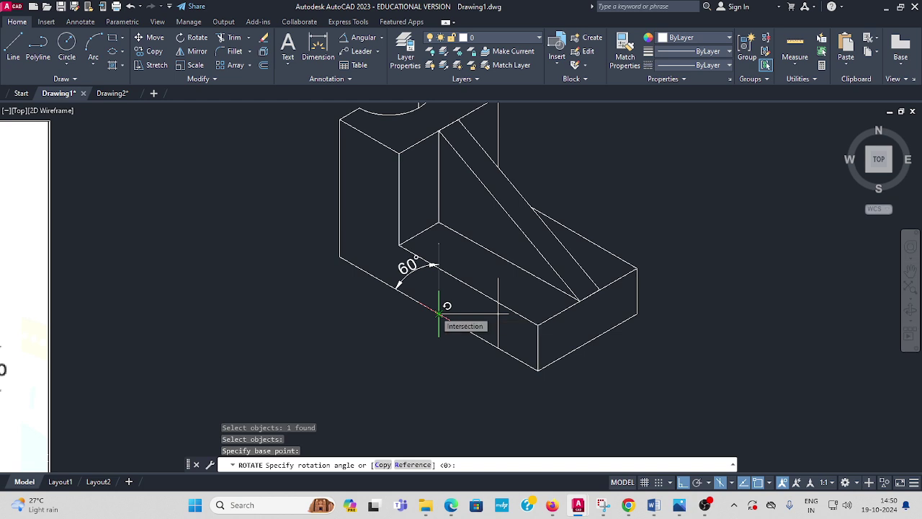
type("15")
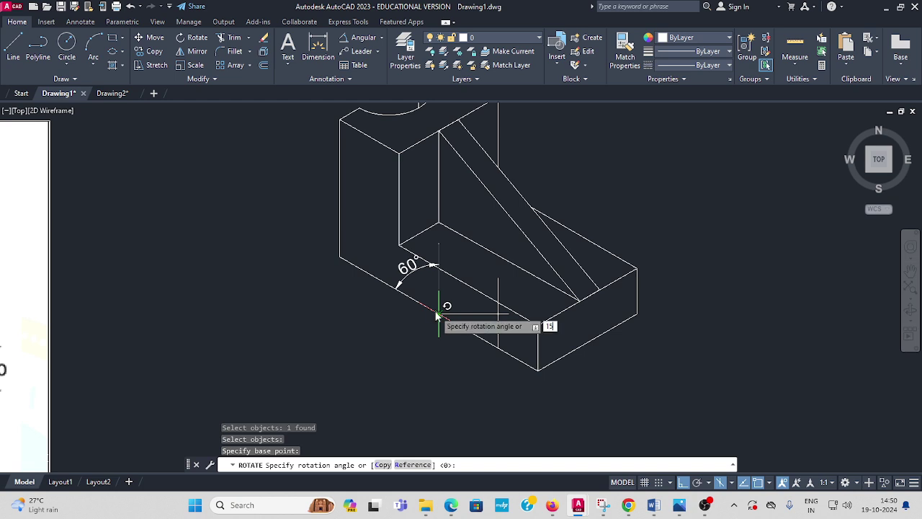
key("Return")
middle_click_drag(434, 344, 418, 323)
scroll(388, 304, "down", 2)
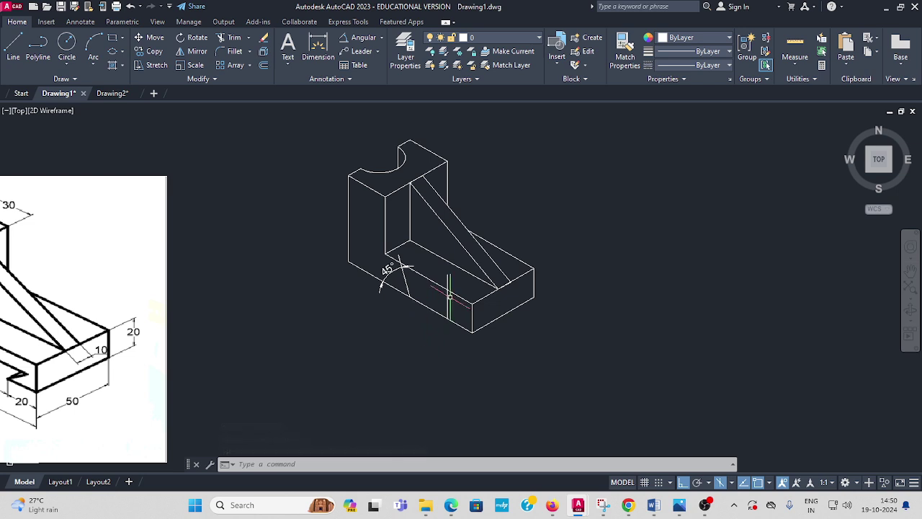
Dimension the 120° angle between the vertical line and the lower slanted edge.
left_click(364, 37)
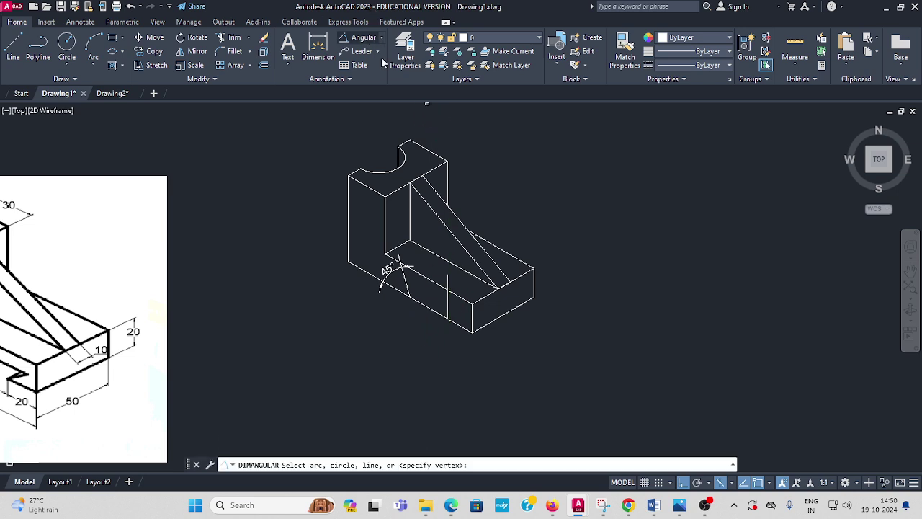
scroll(446, 306, "up", 2)
left_click(447, 305)
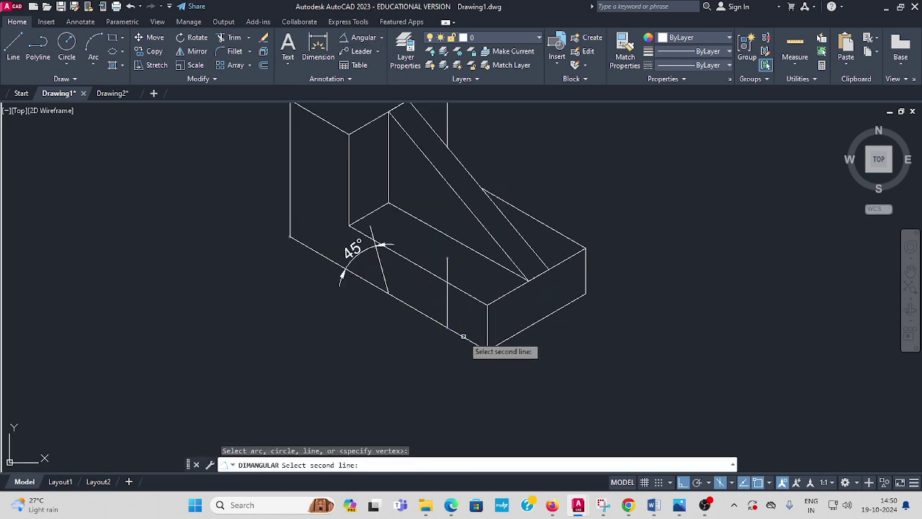
left_click(461, 336)
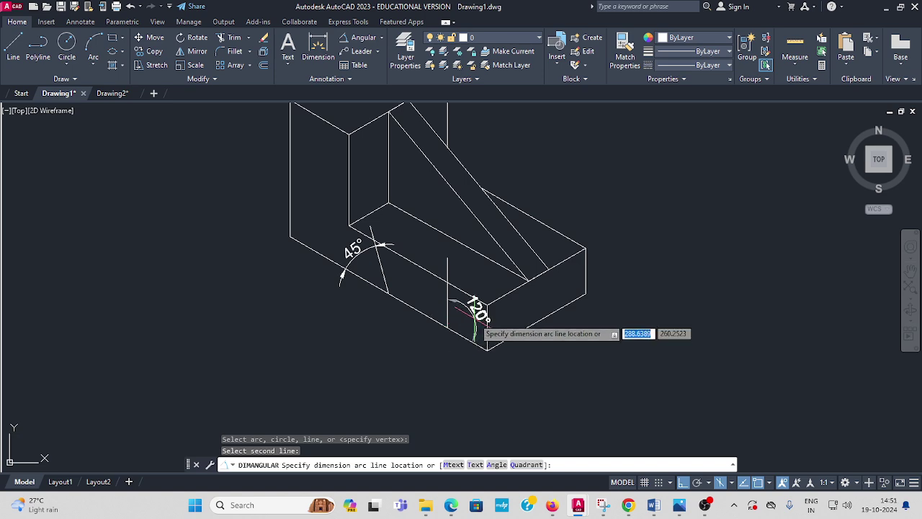
left_click(476, 319)
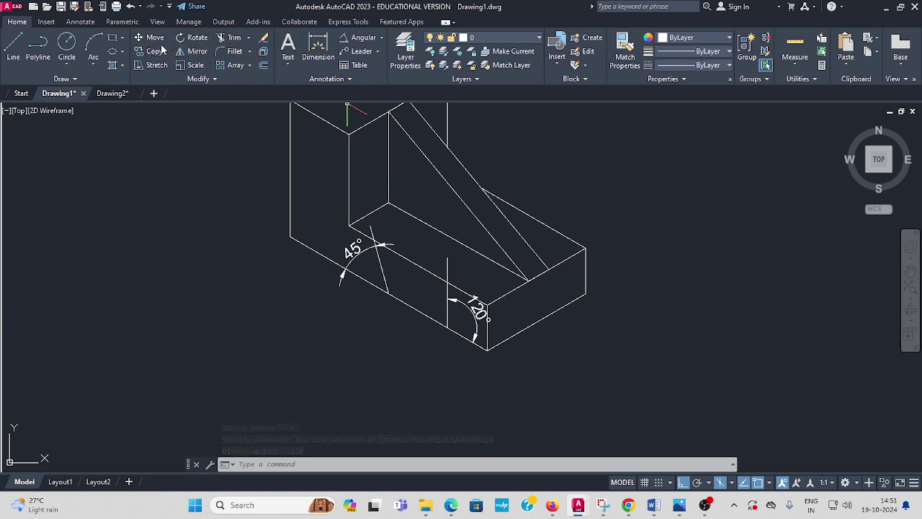
Rotate the vertical notch line -75° about its lower end.
left_click(197, 37)
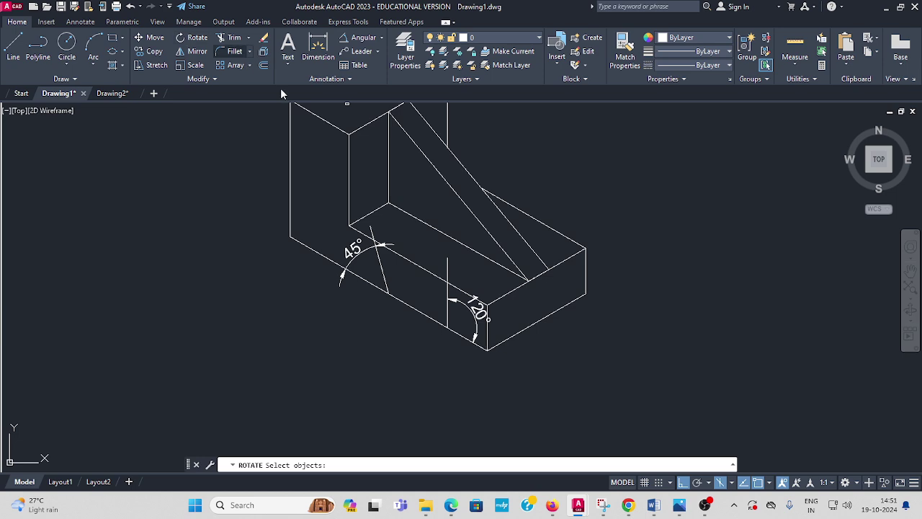
left_click(447, 274)
key("Return")
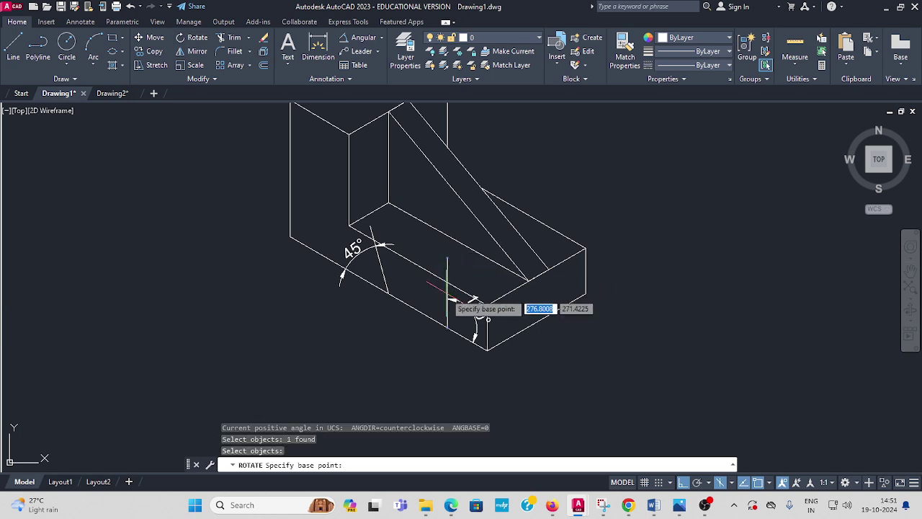
left_click(447, 328)
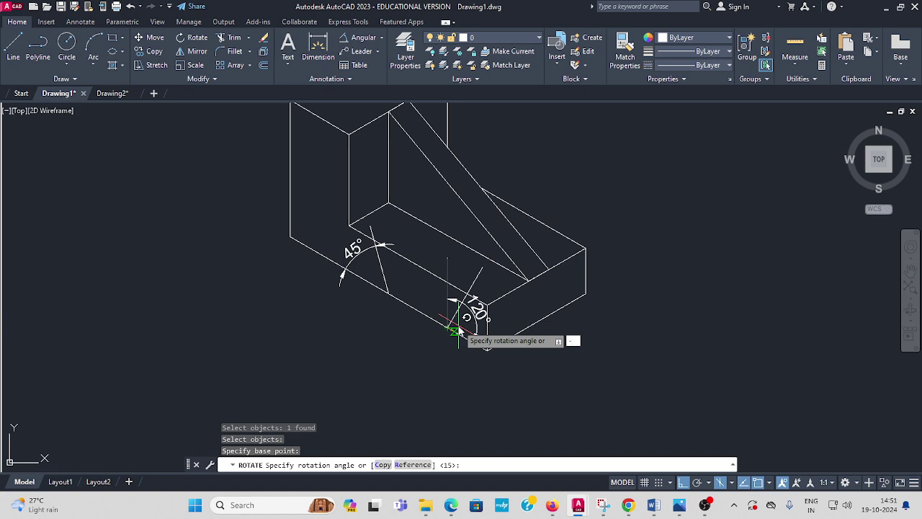
key("Return")
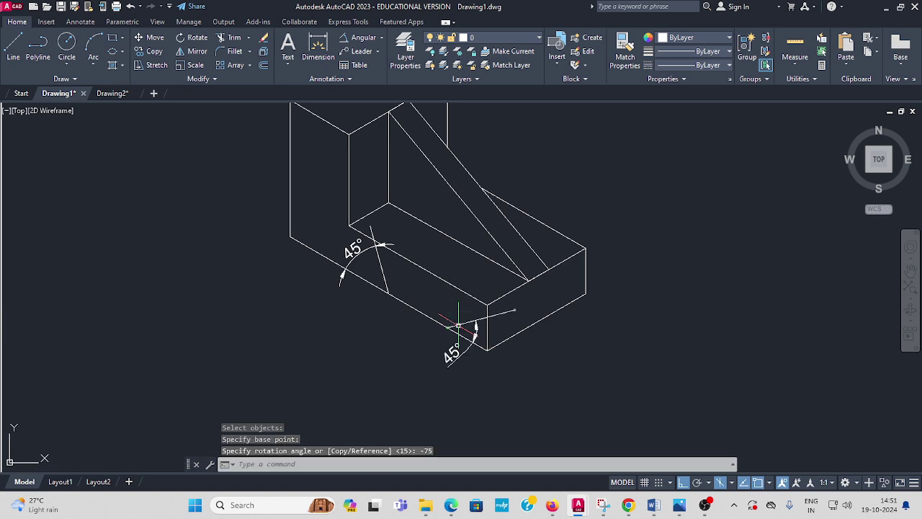
scroll(478, 367, "up", 2)
middle_click_drag(478, 367, 450, 360)
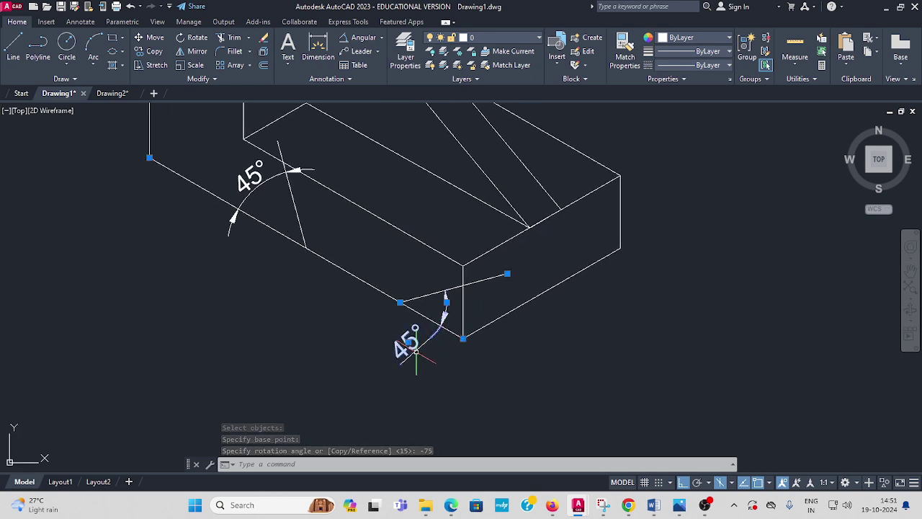
Move the resulting 45° angle dimension below the corner, then delete it.
left_click(411, 348)
left_click(408, 341)
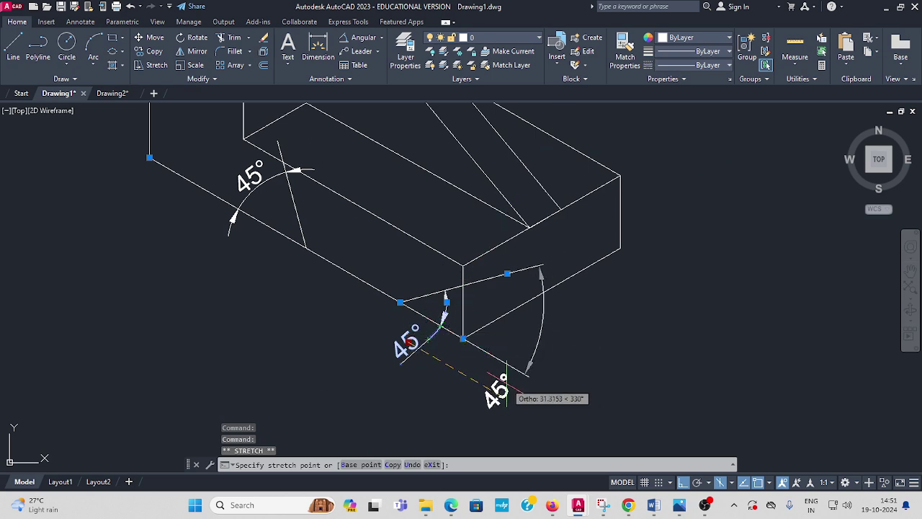
left_click(501, 394)
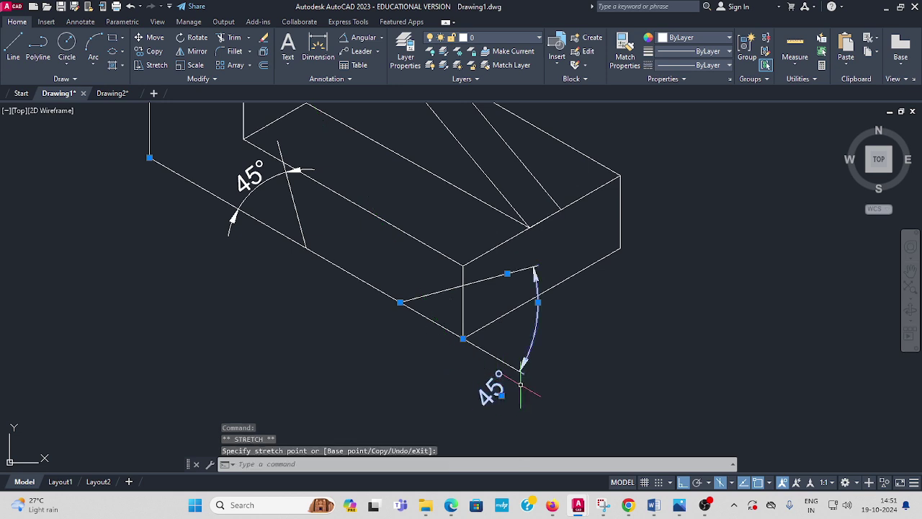
left_click(494, 393)
key("Escape")
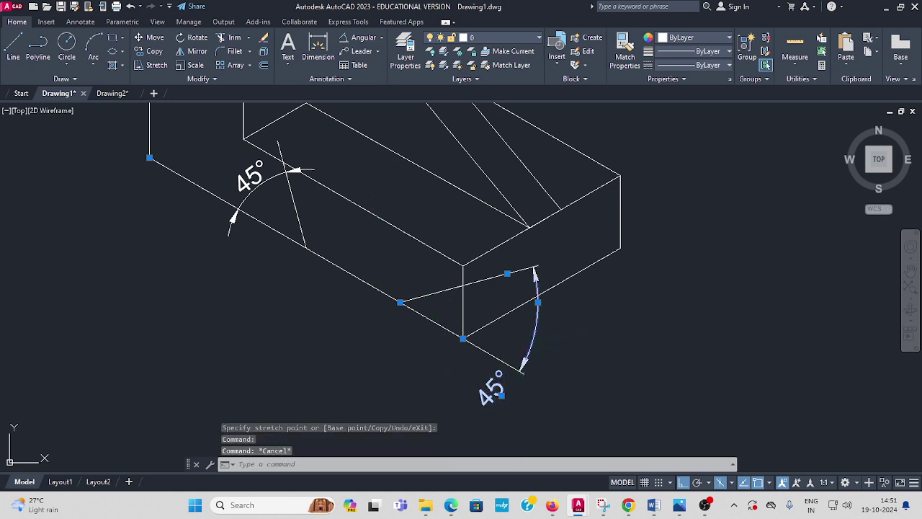
left_click(538, 328)
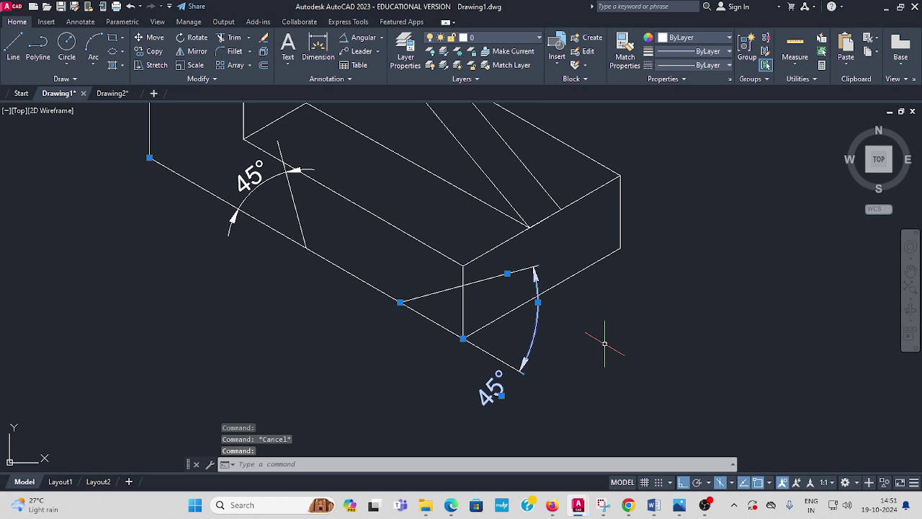
key("Delete")
scroll(597, 340, "down", 2)
middle_click_drag(513, 353, 407, 351)
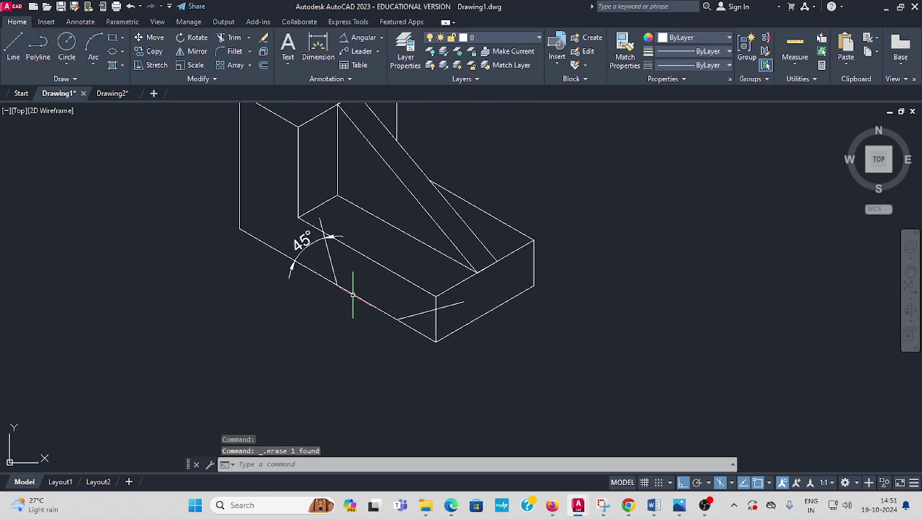
Draw a 10-unit line up from the front block's bottom corner, then to the edge midpoint.
scroll(242, 257, "down", 2)
mouse_move(241, 257)
middle_mouse_down()
mouse_move(414, 257)
mouse_move(555, 187)
middle_mouse_up()
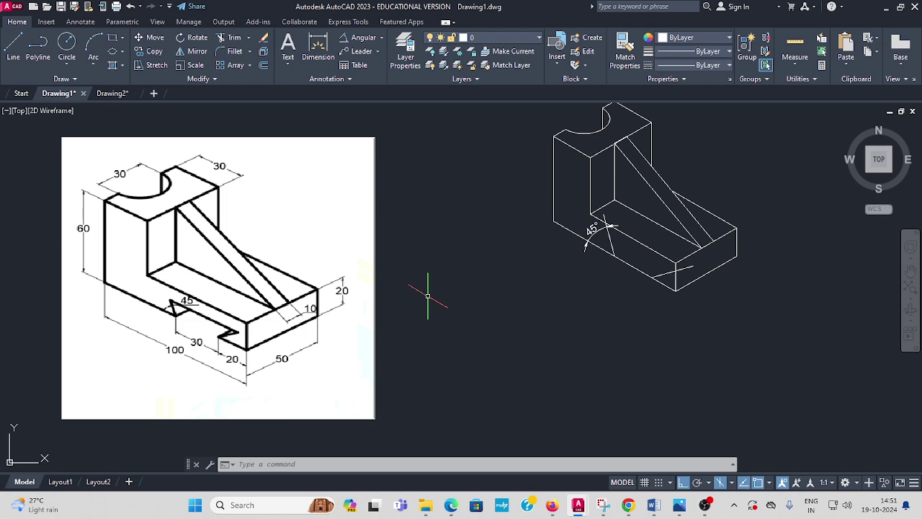
scroll(434, 297, "up", 2)
middle_click_drag(482, 298, 417, 295)
scroll(418, 294, "down", 1)
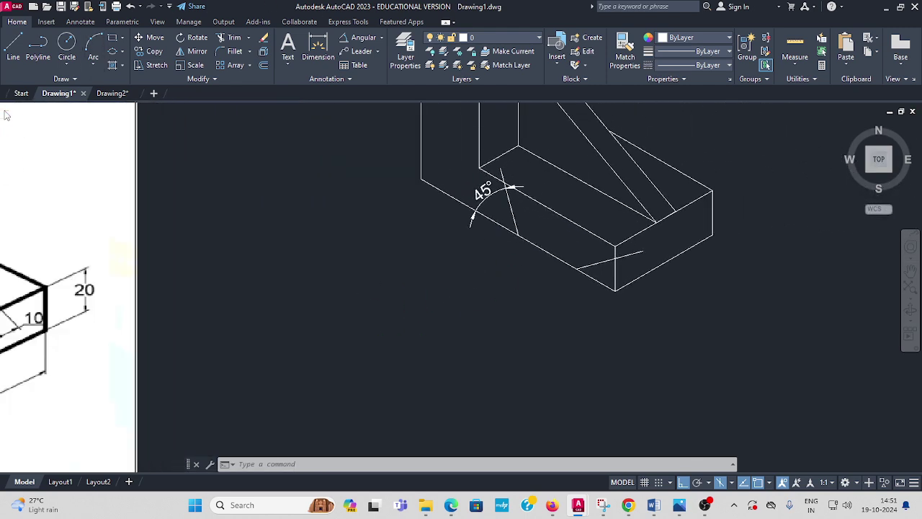
left_click(11, 49)
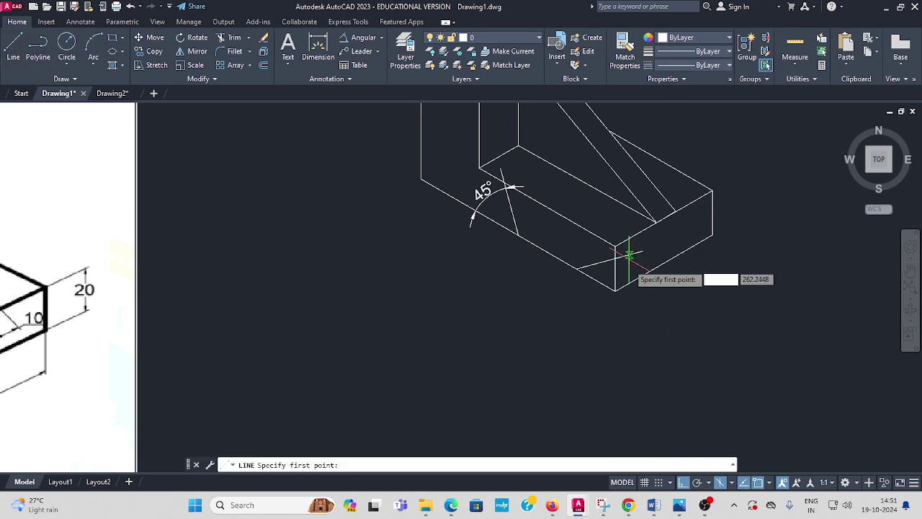
left_click(615, 290)
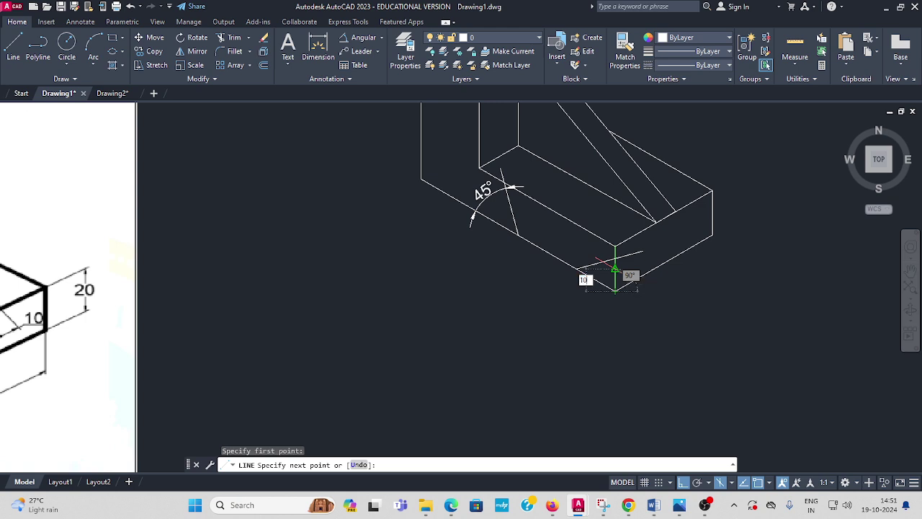
type("10")
key("Return")
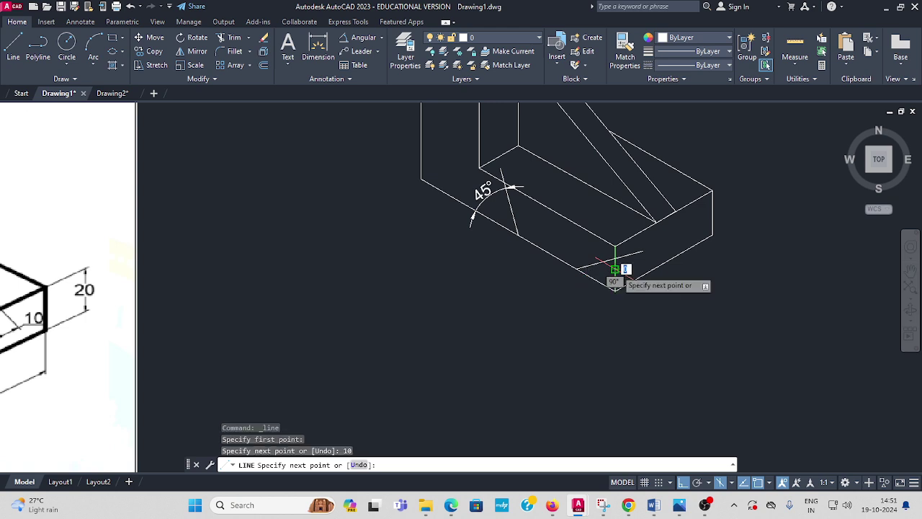
left_click(508, 202)
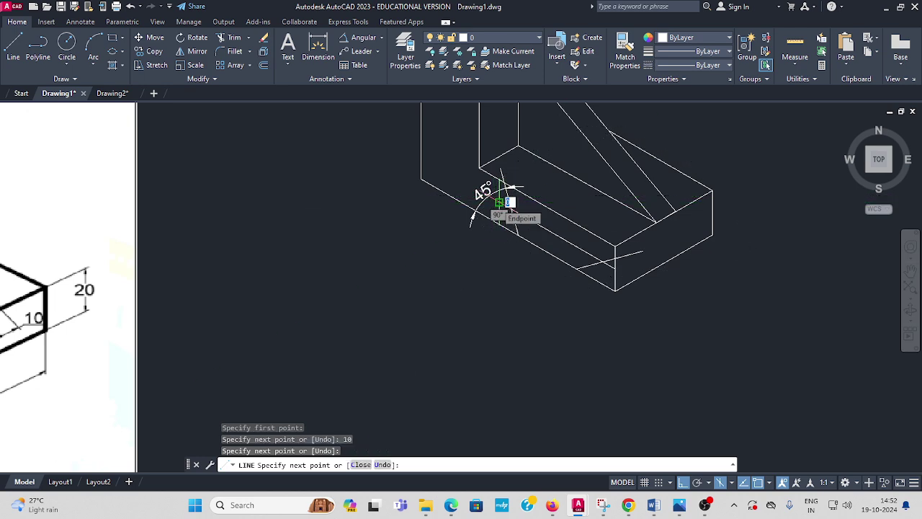
key("Escape")
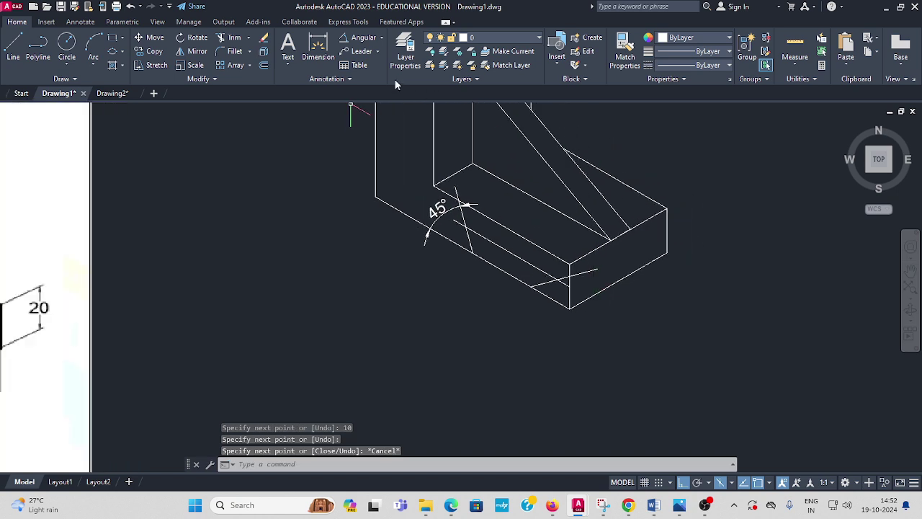
Trim leftover pieces at the 45° arc, inner corner, front edge and notch slant.
left_click(233, 38)
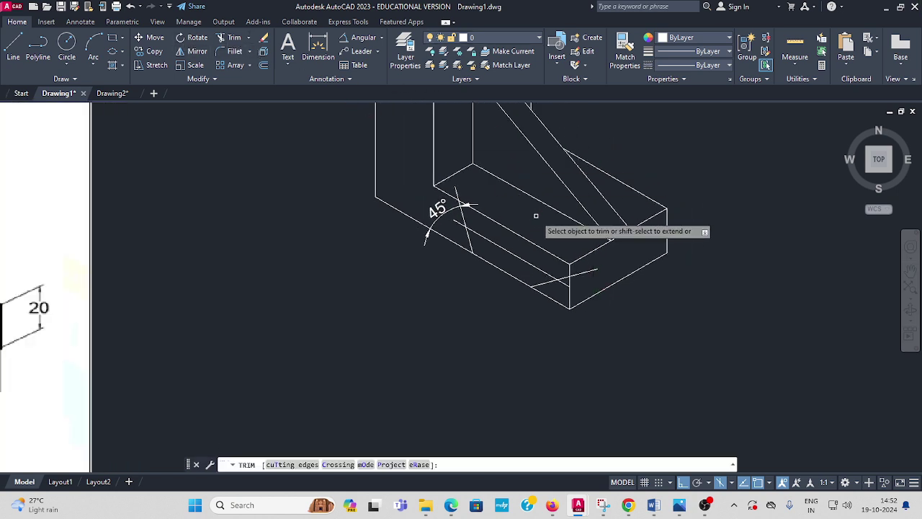
left_click(462, 193)
left_click(458, 221)
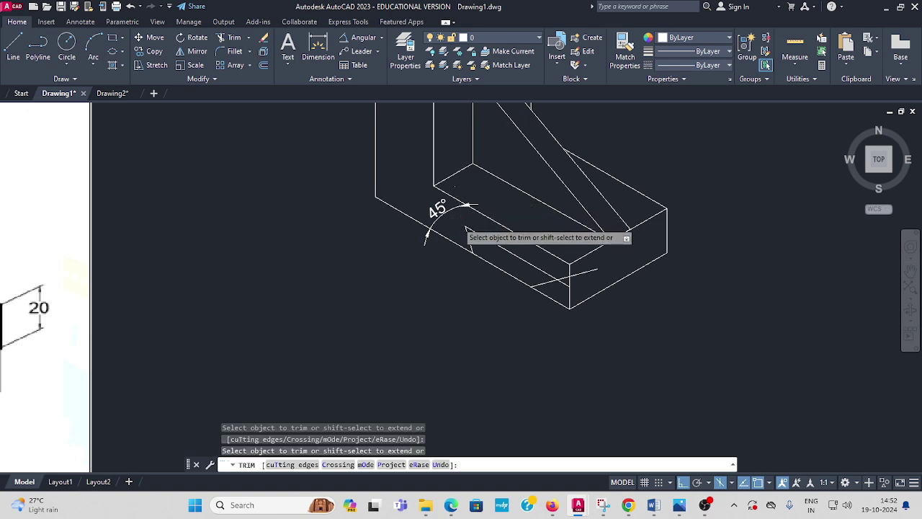
left_click(582, 270)
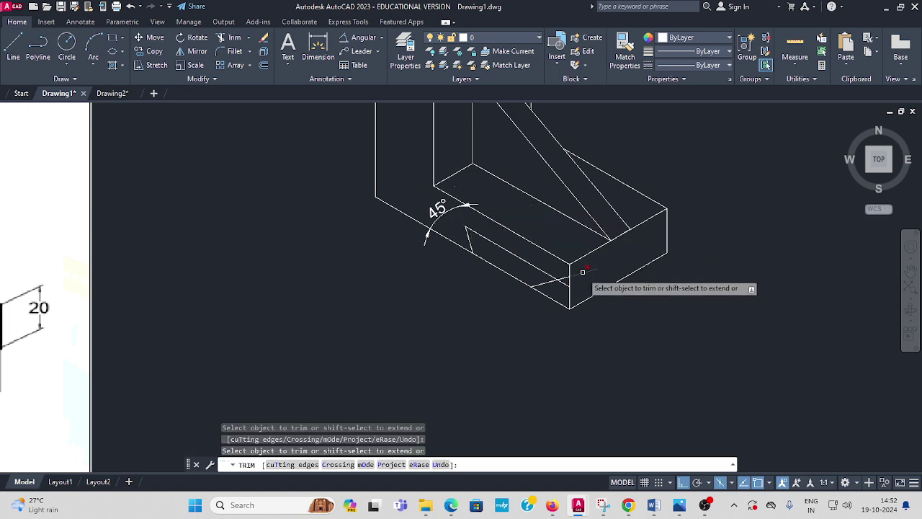
left_click(509, 275)
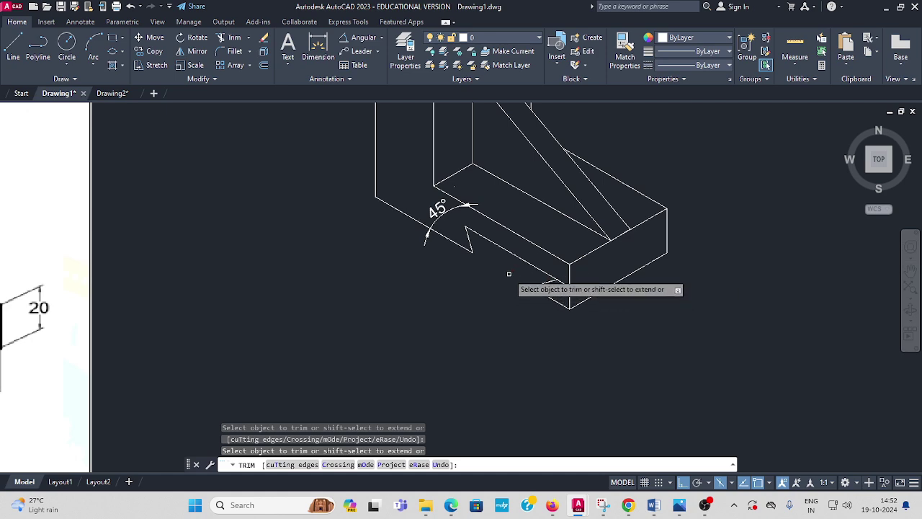
key("Escape")
Switch the isometric plane to top while starting a line at the notch vertex, then abandon the line.
scroll(479, 284, "down", 4)
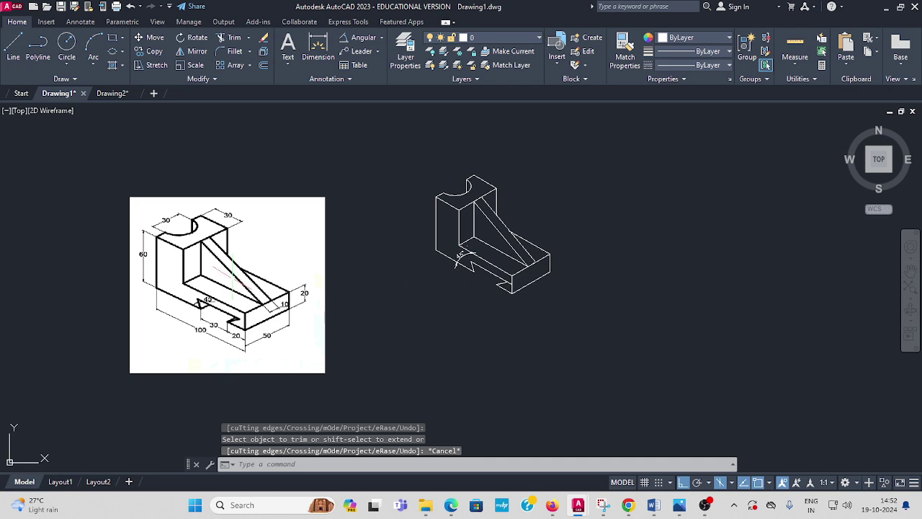
scroll(229, 280, "up", 2)
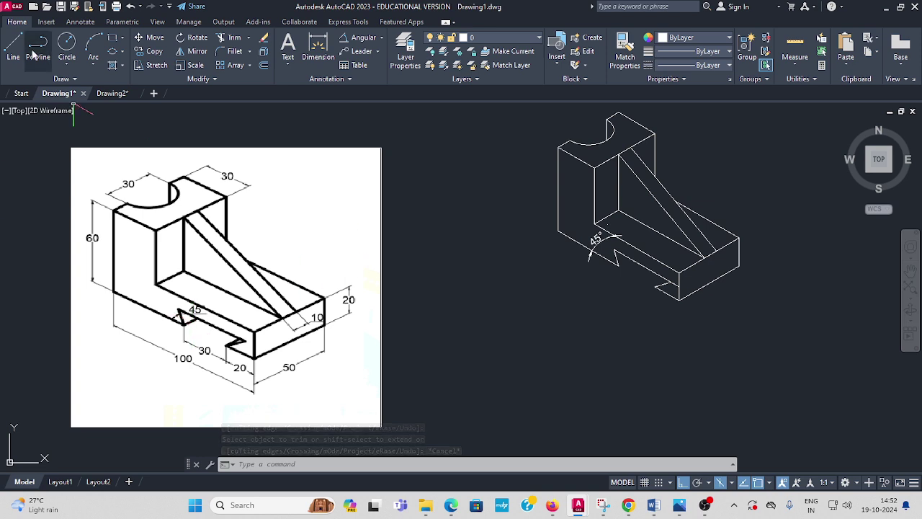
left_click(16, 49)
scroll(432, 324, "up", 3)
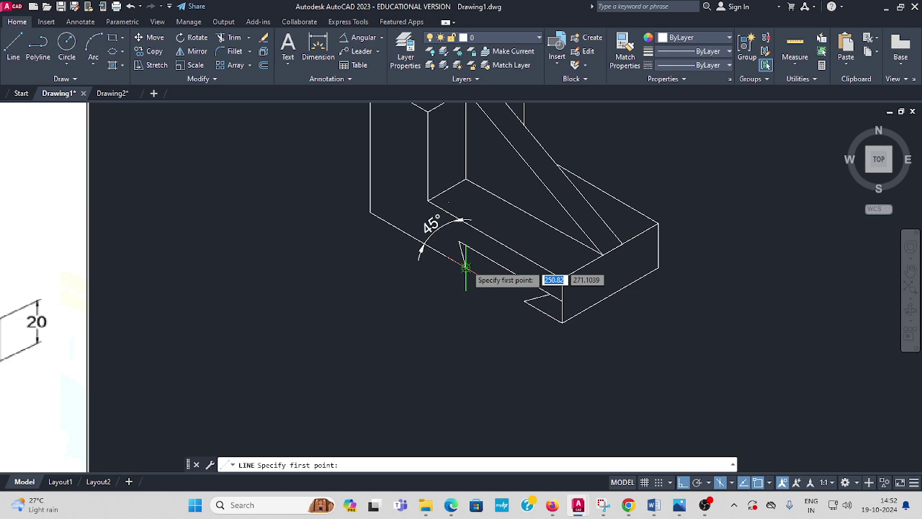
left_click(464, 267)
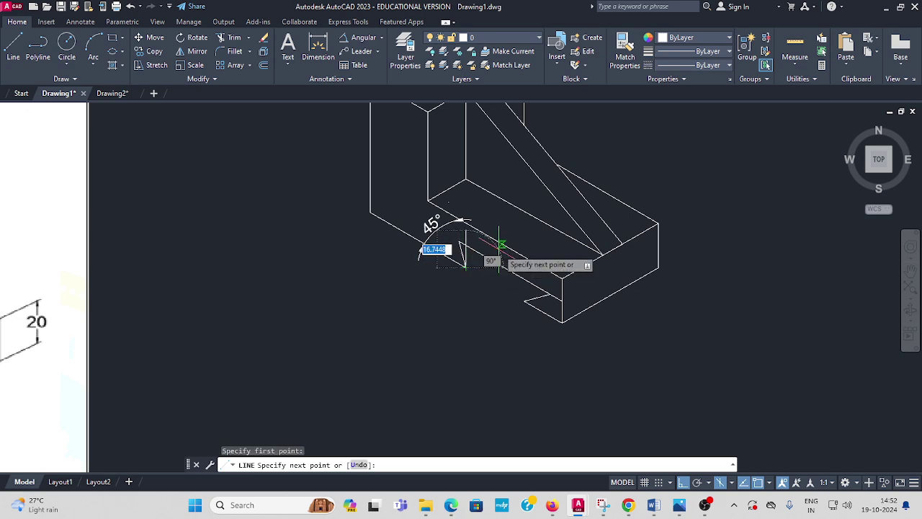
key("F5")
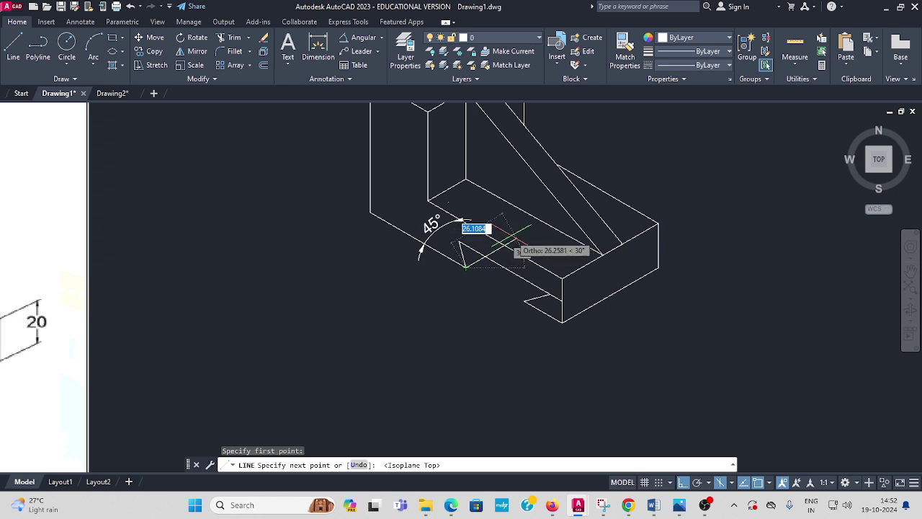
key("Escape")
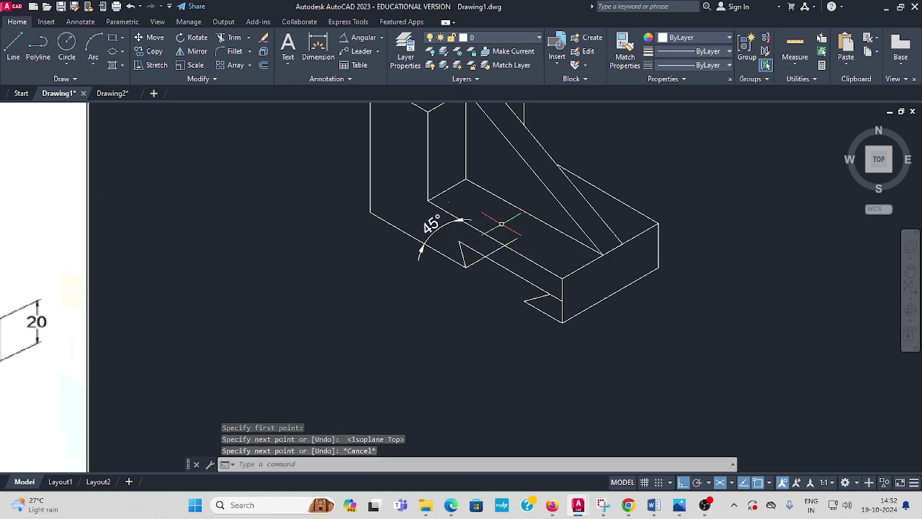
Trim the short sloped edge and the stub past the lower corner, then view the whole part.
left_click(237, 41)
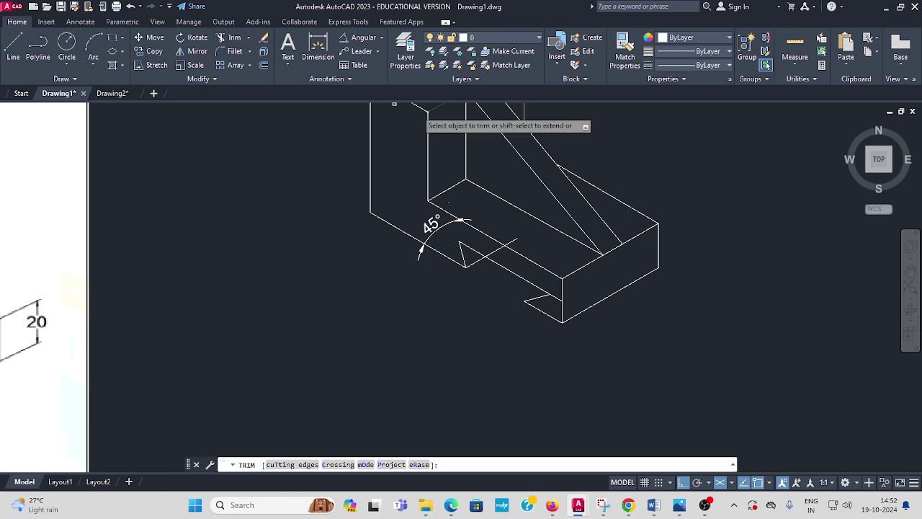
left_click(511, 241)
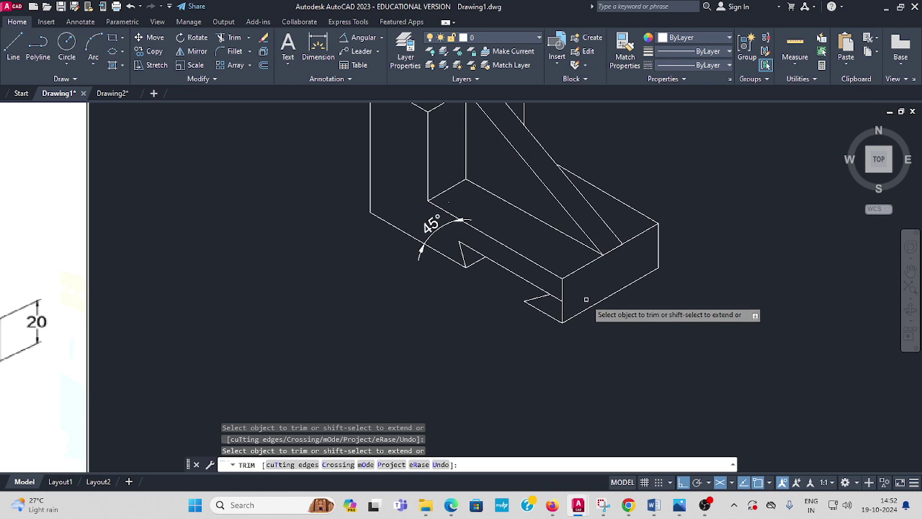
key("Escape")
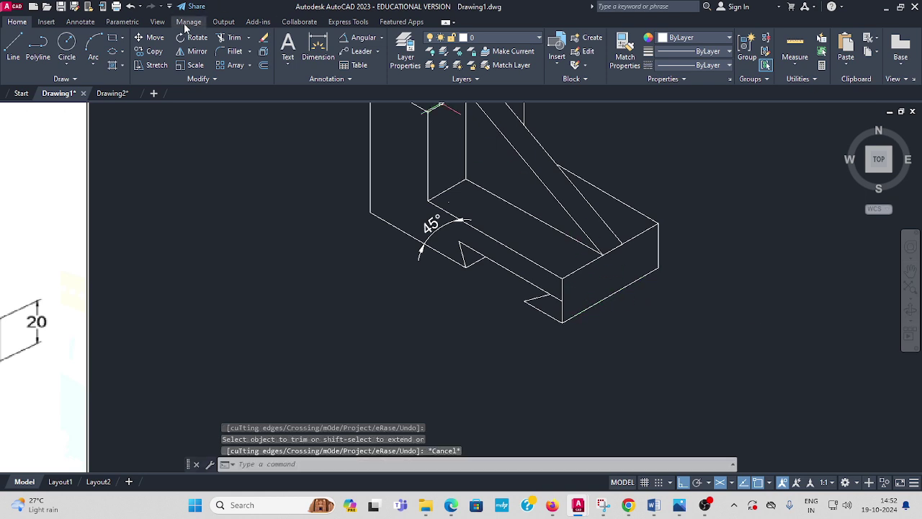
left_click(227, 41)
left_click(557, 295)
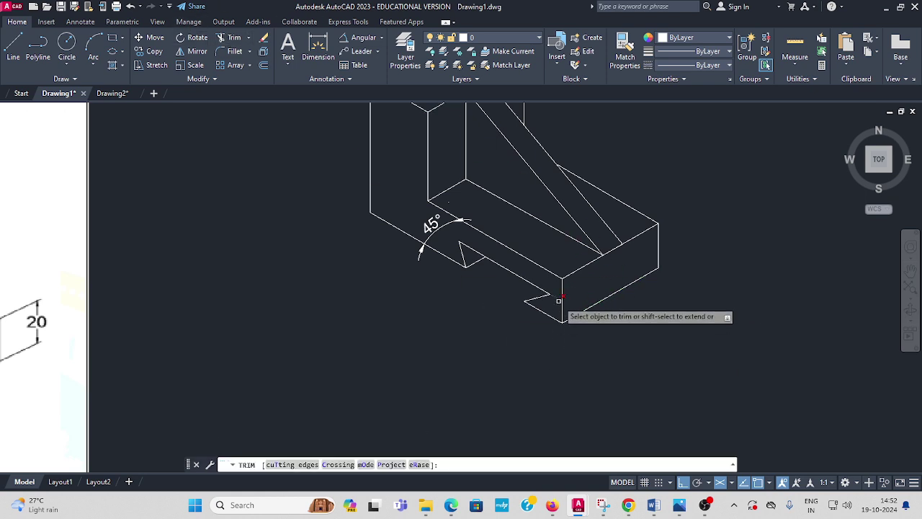
key("Escape")
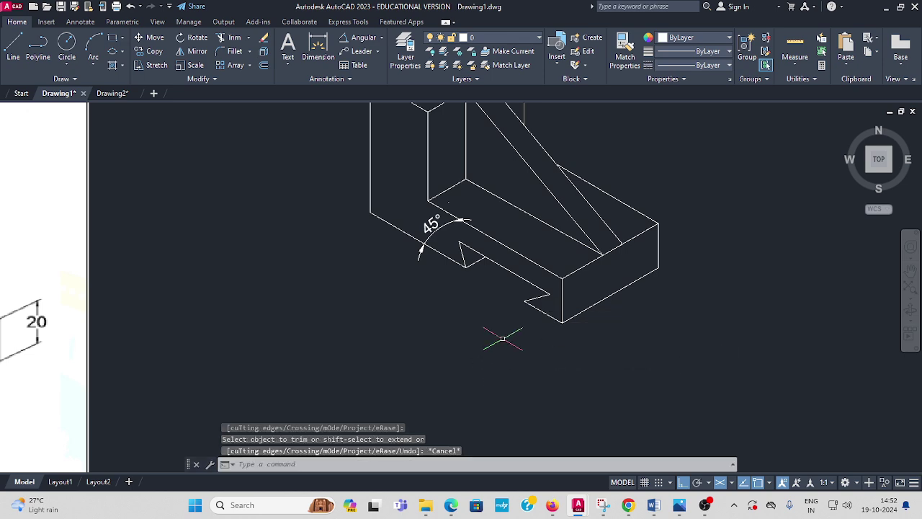
scroll(494, 334, "down", 2)
mouse_move(494, 333)
middle_mouse_down()
mouse_move(466, 341)
mouse_move(505, 295)
middle_mouse_up()
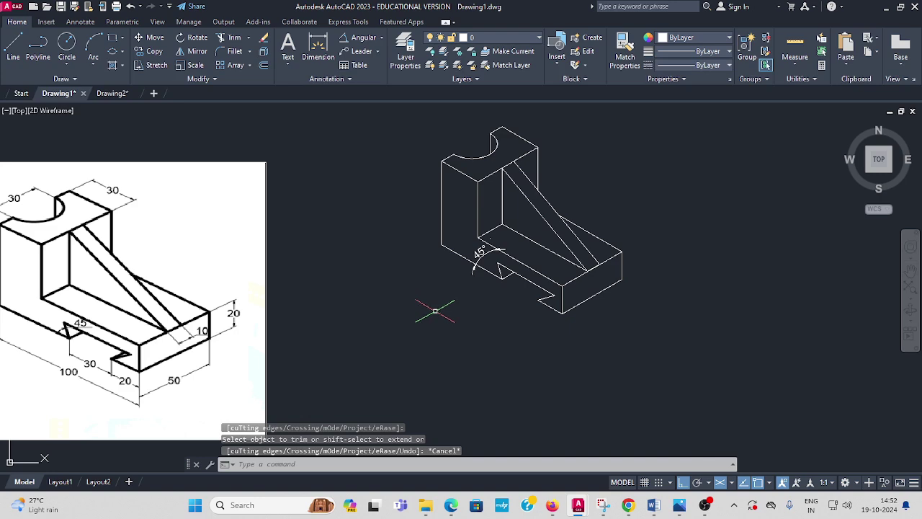
mouse_move(416, 319)
middle_mouse_down()
mouse_move(442, 291)
mouse_move(400, 295)
mouse_move(415, 298)
middle_mouse_up()
scroll(432, 295, "down", 2)
scroll(400, 295, "up", 2)
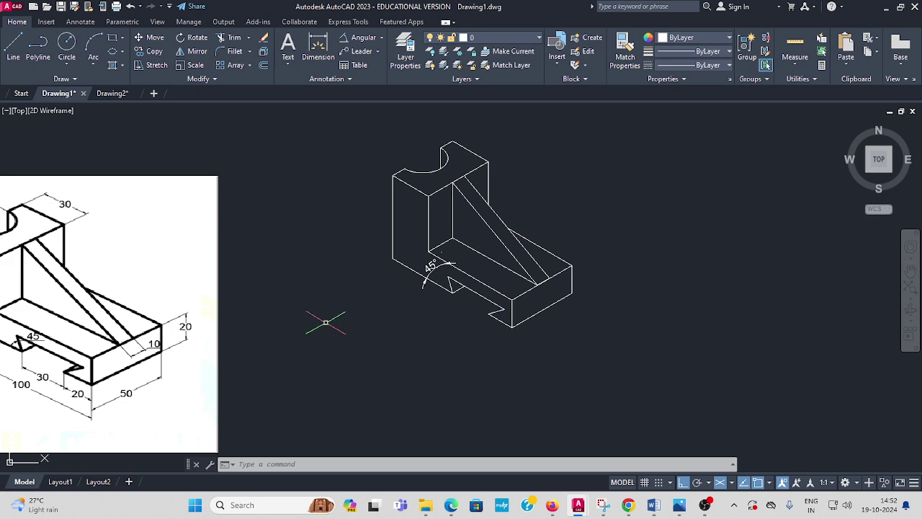
Add a vertical linear dimension of 60 for the upright's height.
middle_click_drag(308, 328, 438, 300)
left_click(383, 40)
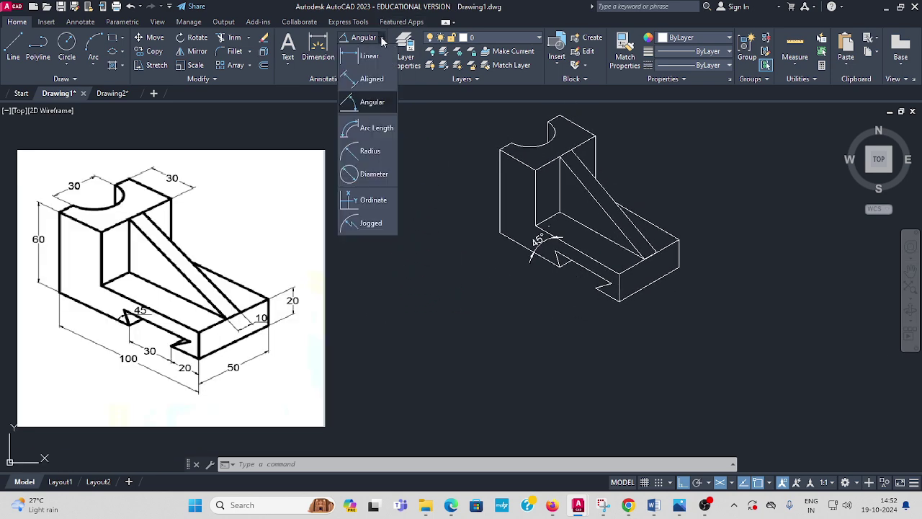
left_click(363, 128)
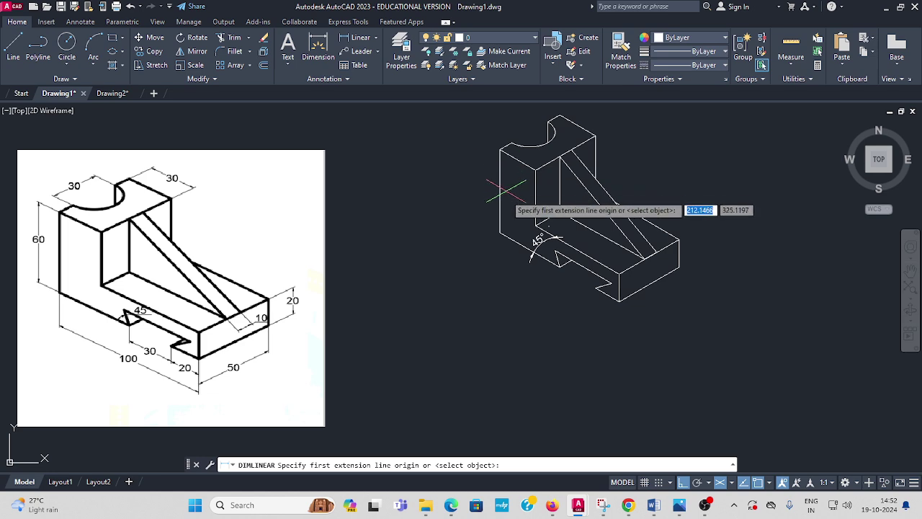
left_click(499, 231)
left_click(499, 150)
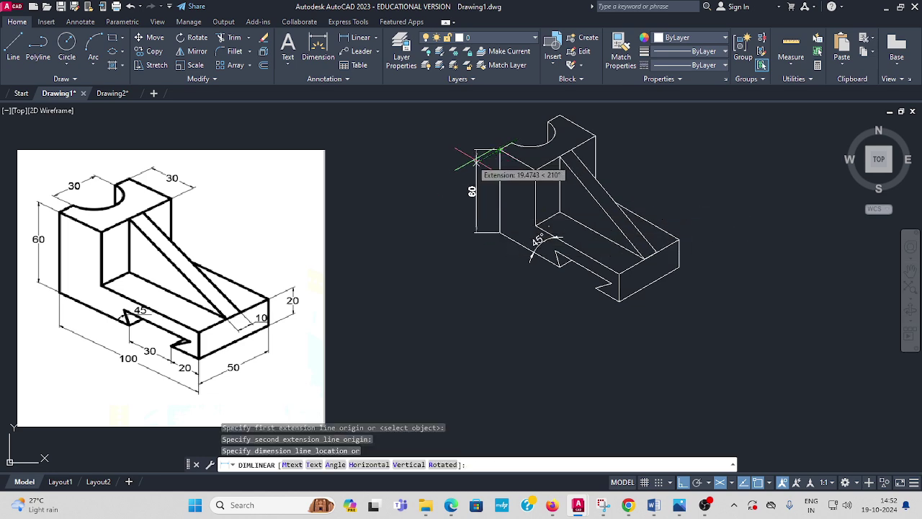
left_click(466, 159)
Add a linear dimension of 20 for the base end's height.
left_click(376, 39)
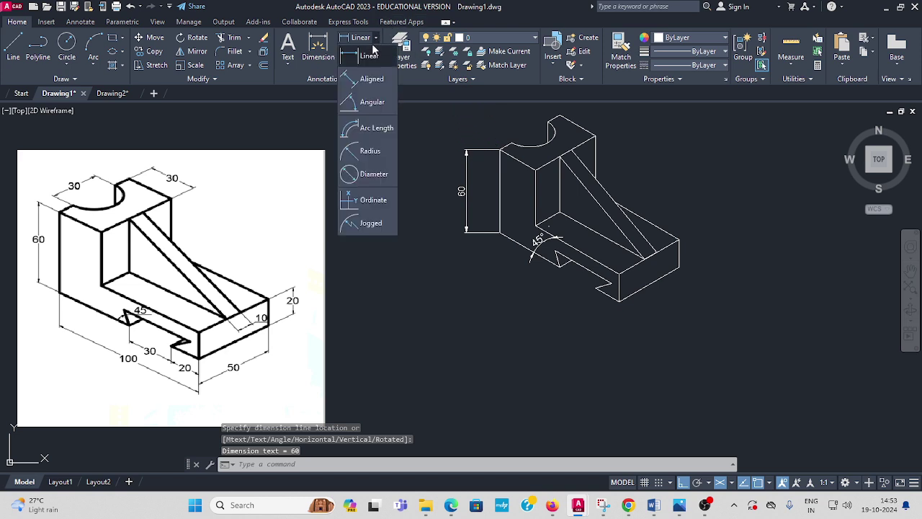
left_click(368, 58)
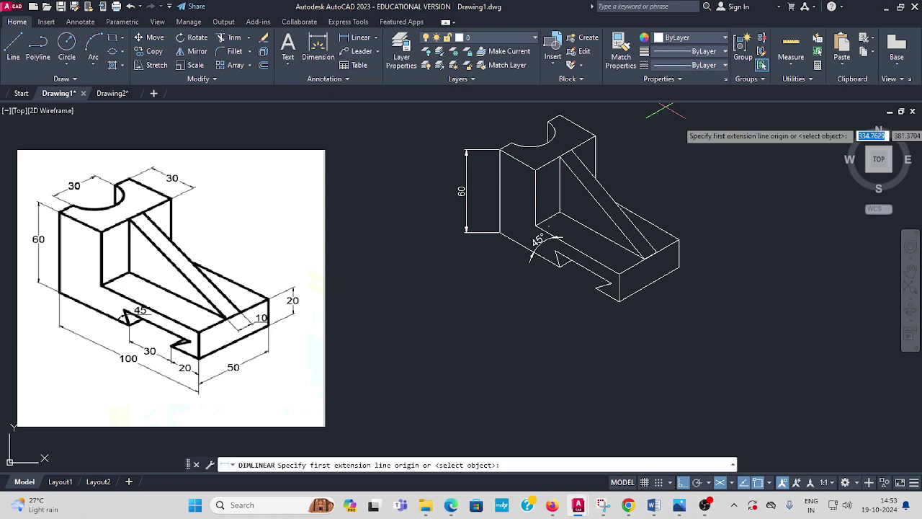
left_click(678, 268)
left_click(678, 239)
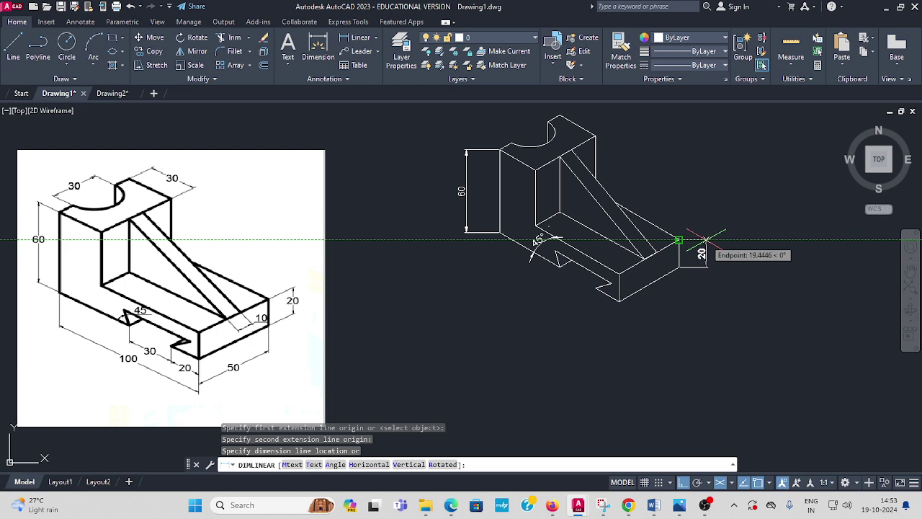
left_click(707, 252)
left_click(376, 39)
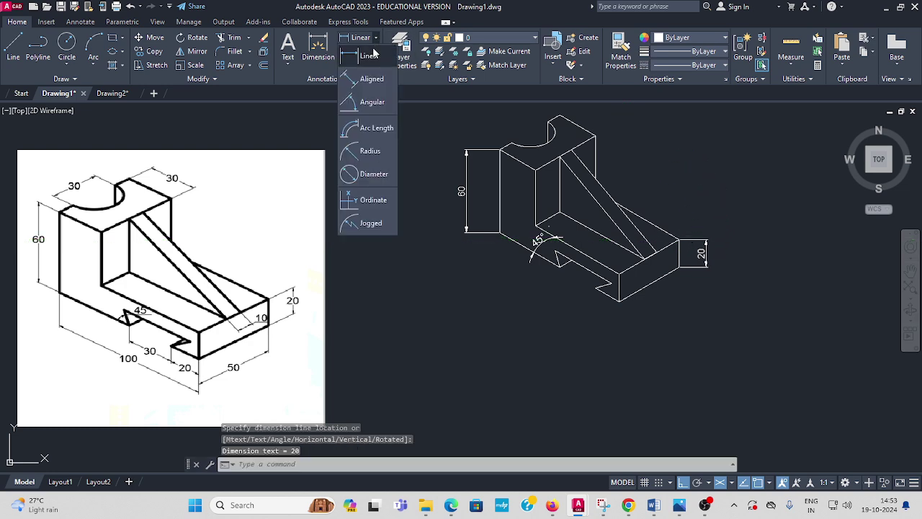
left_click(365, 57)
Drop the stray vertical dimension and add an aligned 50 along the base's short bottom edge.
scroll(618, 297, "up", 2)
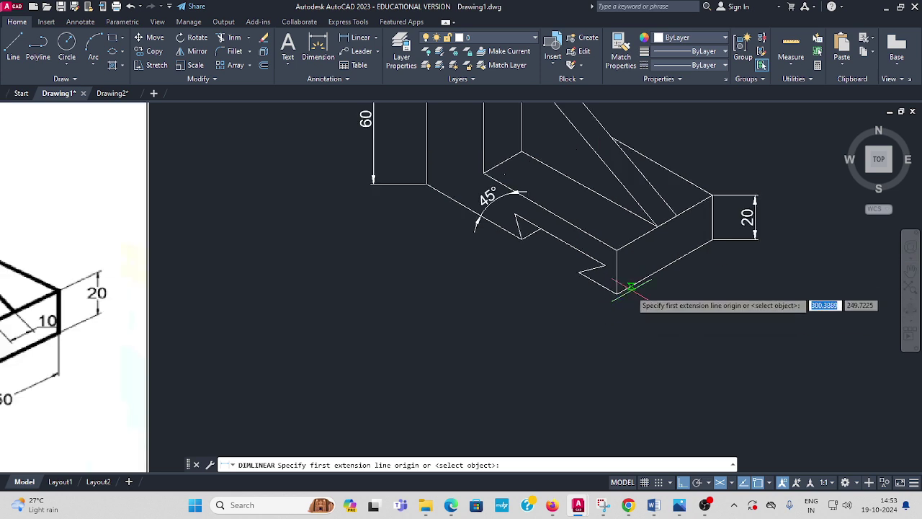
left_click(618, 294)
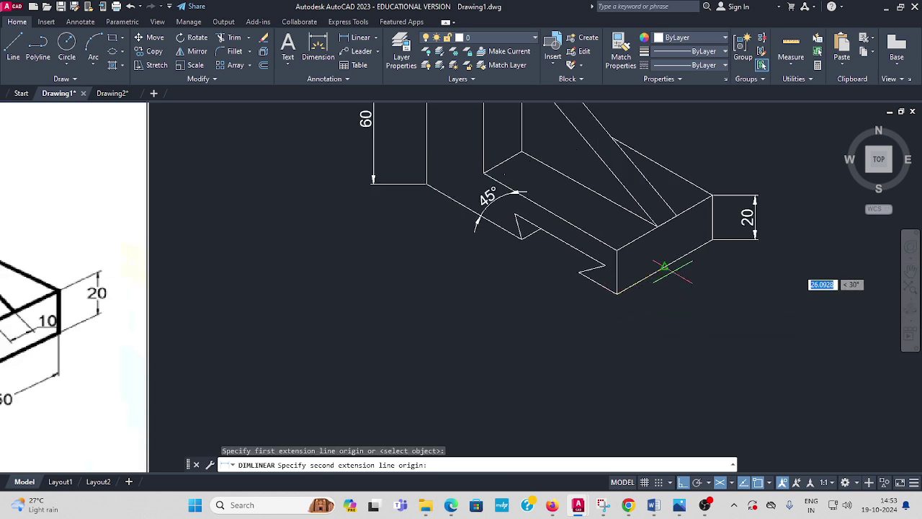
left_click(711, 241)
key("Escape")
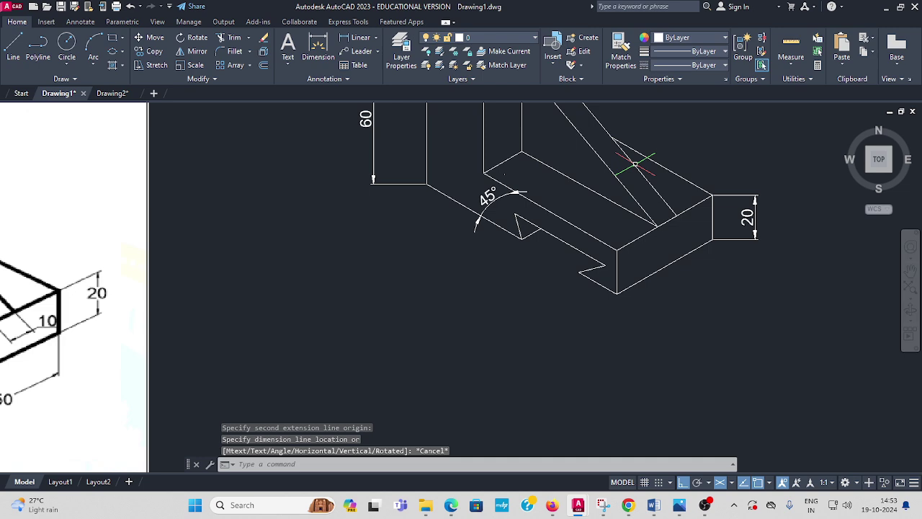
left_click(377, 41)
left_click(360, 78)
left_click(617, 294)
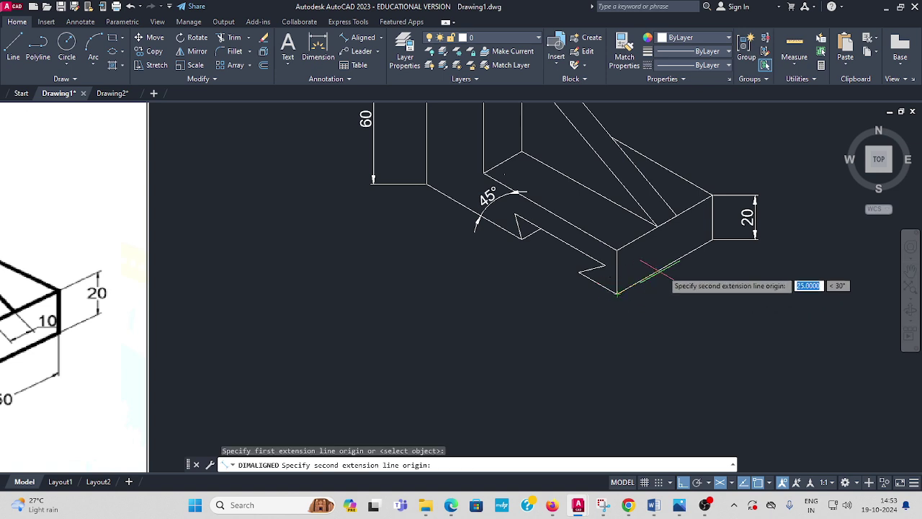
left_click(712, 240)
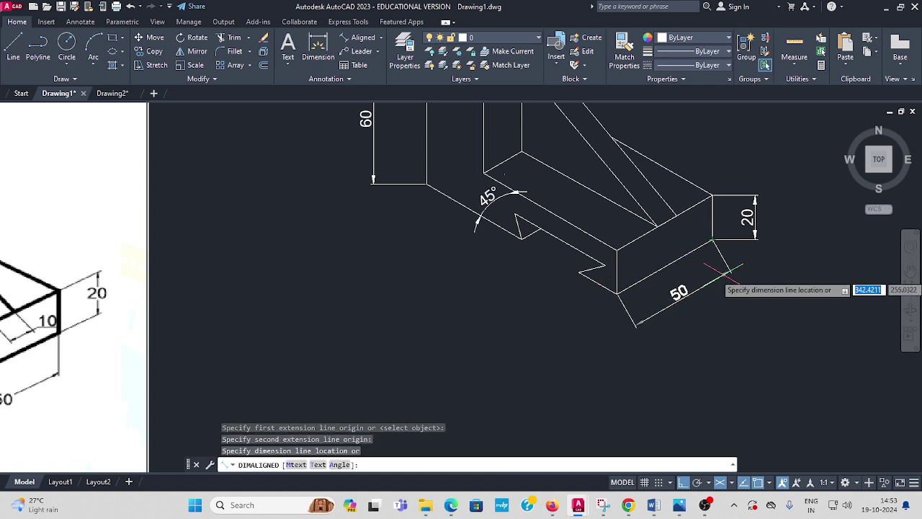
left_click(728, 275)
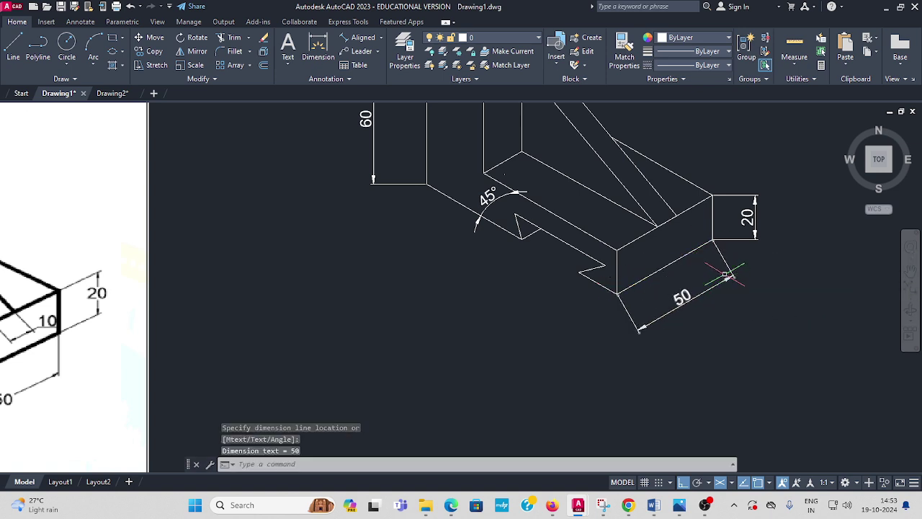
Add an aligned 100 dimension along the base's long bottom edge.
left_click(368, 40)
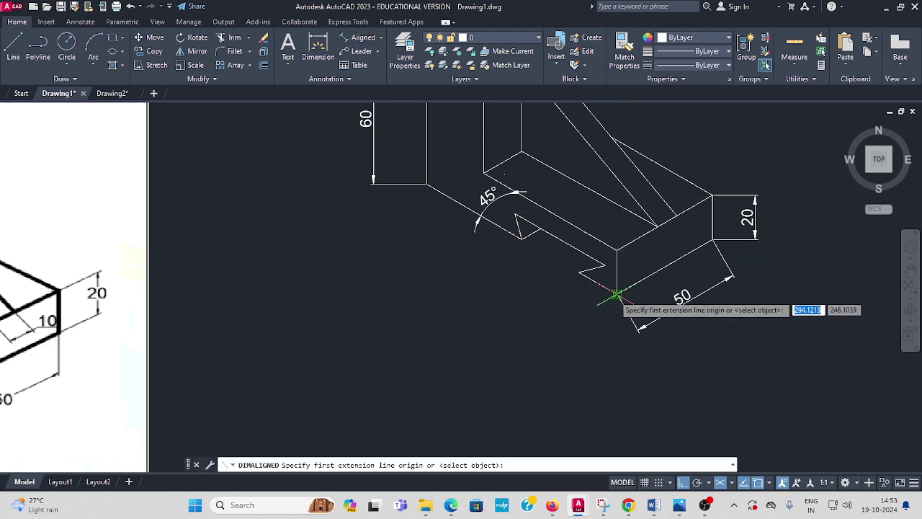
left_click(613, 291)
left_click(427, 184)
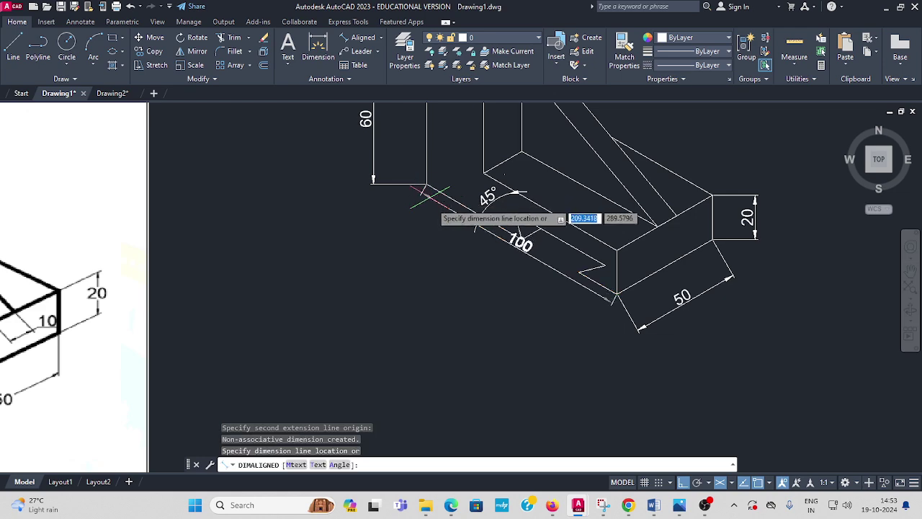
left_click(416, 232)
mouse_move(586, 184)
middle_mouse_down()
mouse_move(547, 219)
mouse_move(487, 248)
middle_mouse_up()
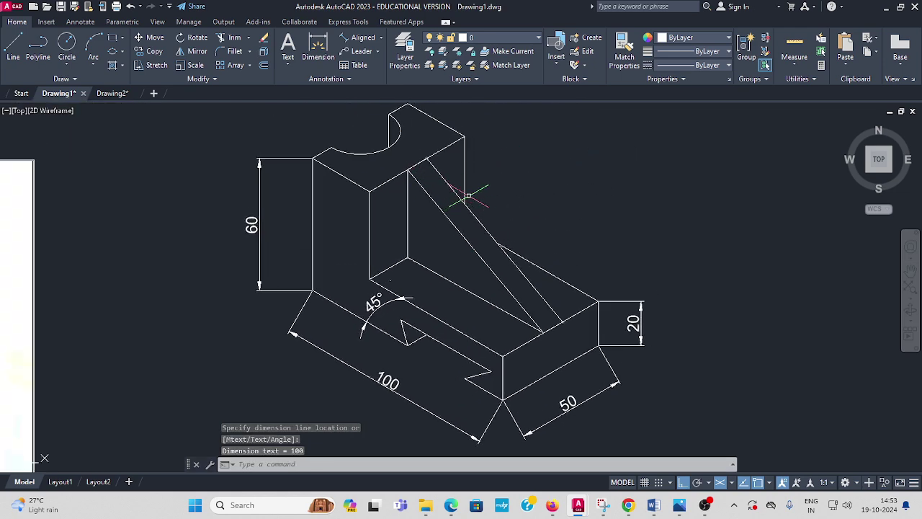
Add an aligned 10 dimension across the top of the rib.
left_click(381, 42)
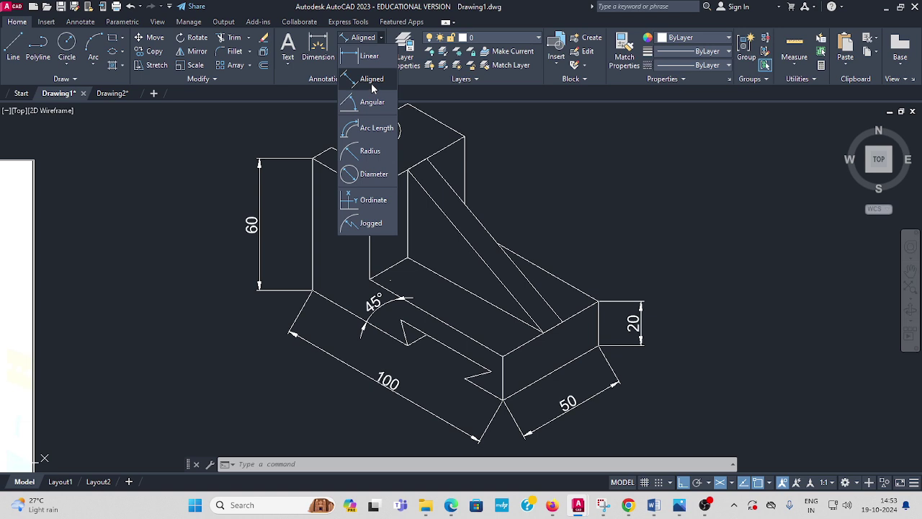
left_click(372, 79)
left_click(407, 170)
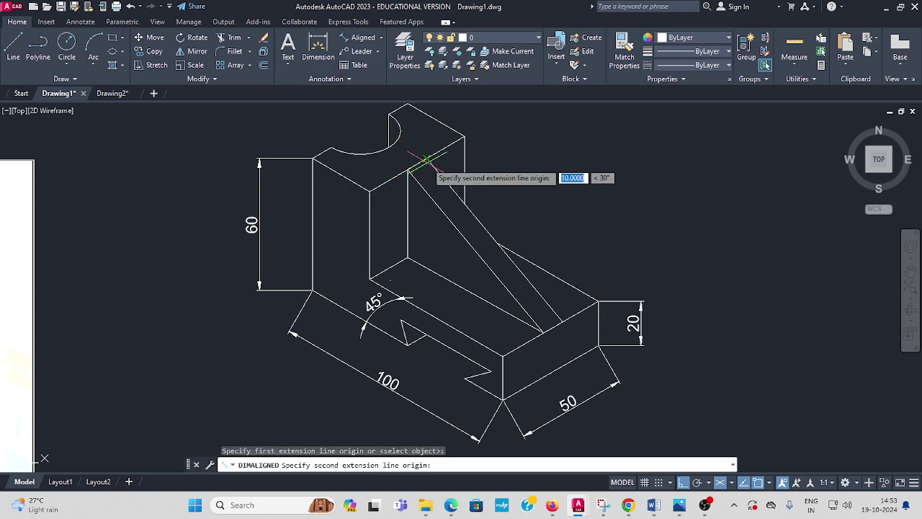
left_click(427, 157)
left_click(417, 146)
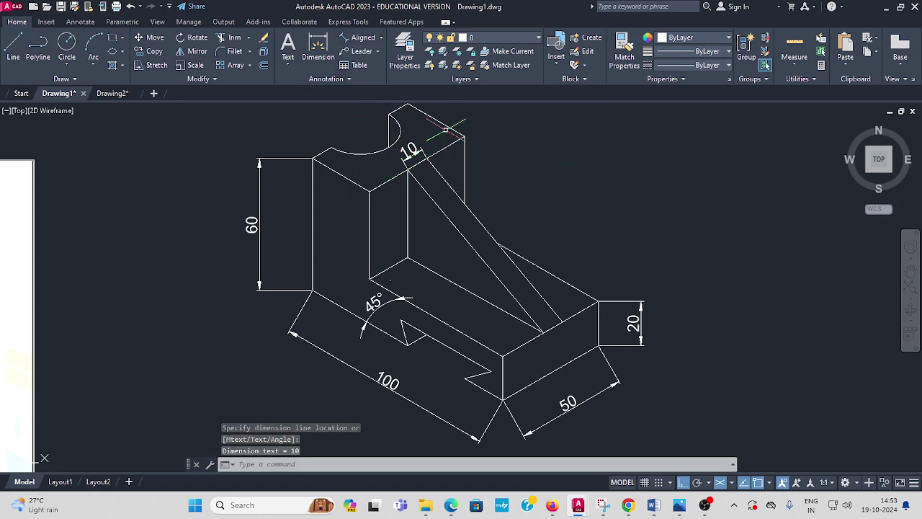
Add an aligned 30 dimension across the semicircular cut on the upright's top.
left_click(382, 38)
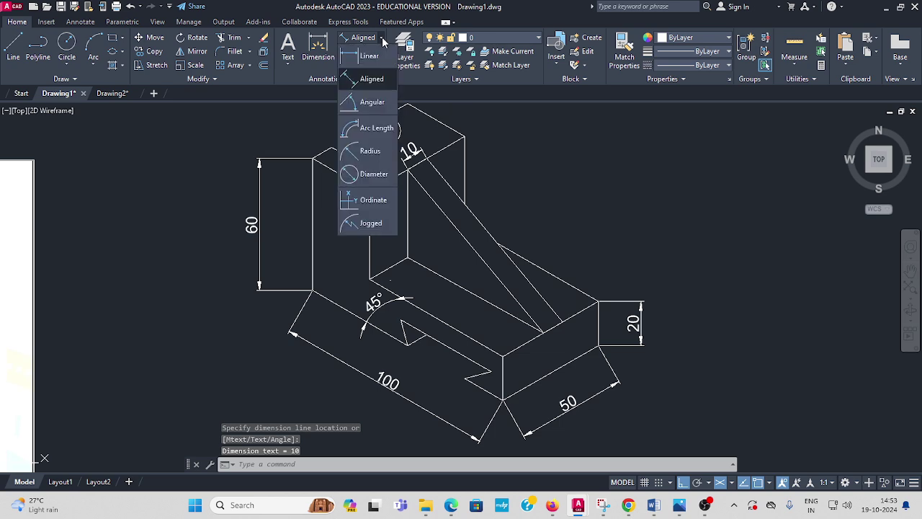
left_click(368, 77)
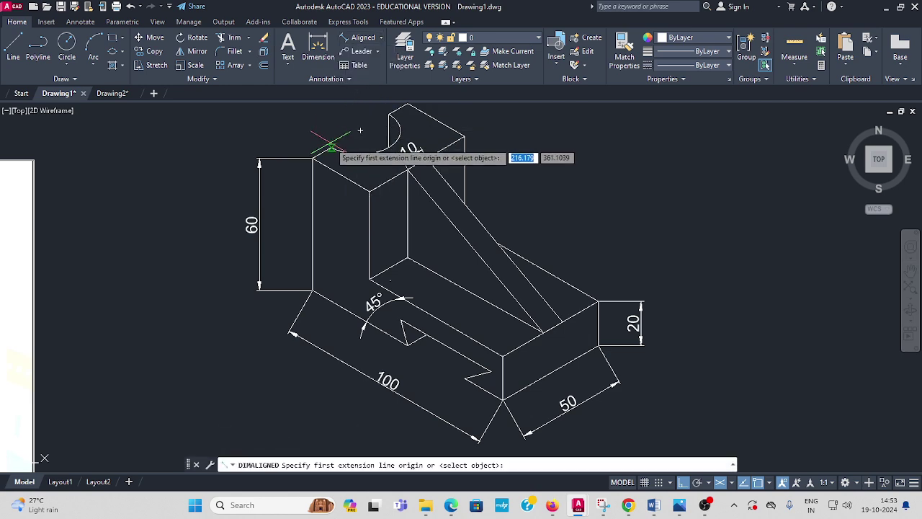
left_click(331, 147)
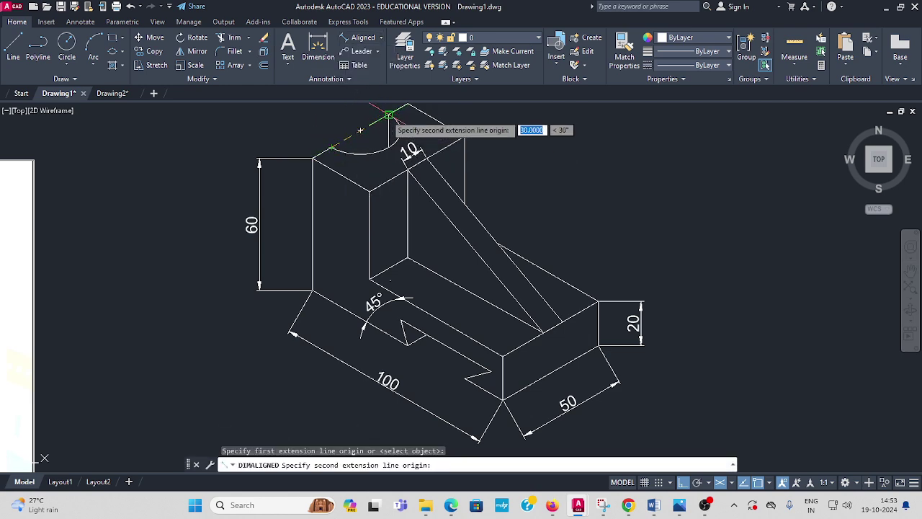
left_click(388, 112)
middle_click_drag(353, 127, 353, 171)
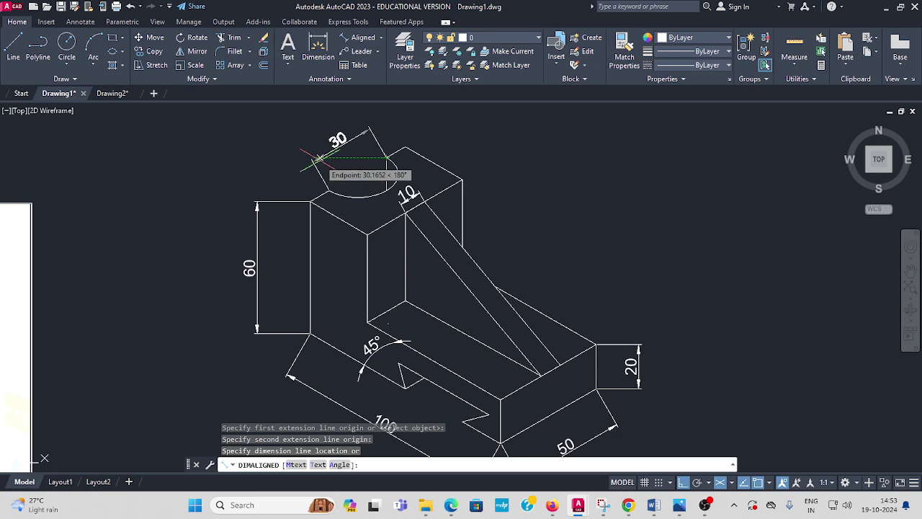
left_click(317, 158)
scroll(444, 134, "down", 2)
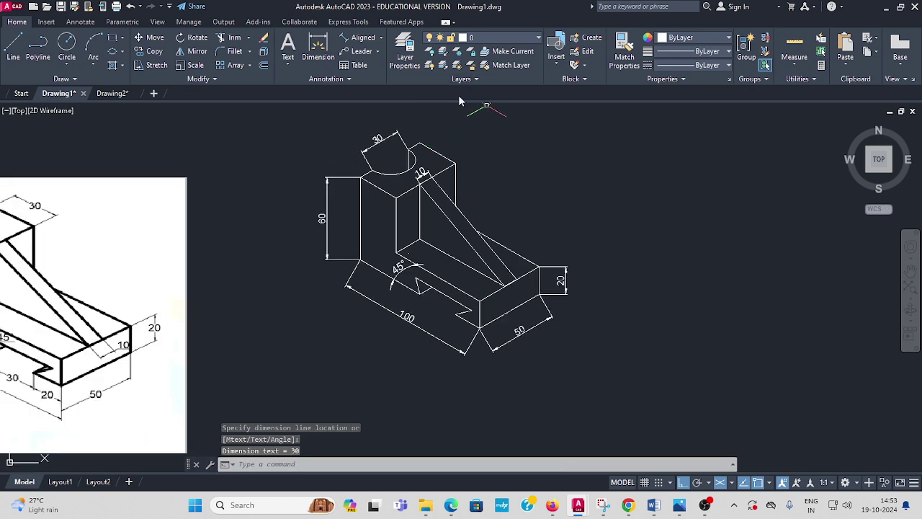
middle_click_drag(464, 106, 425, 142)
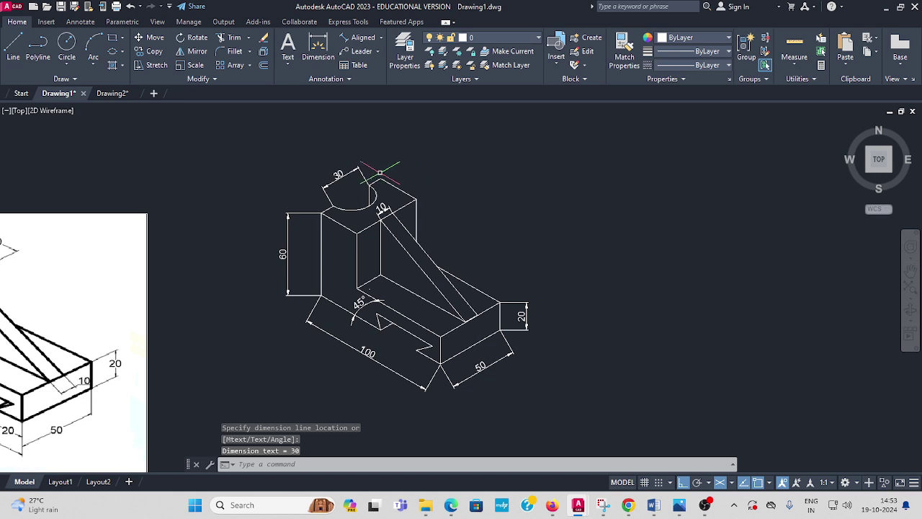
Dimension the upright's top right edge with an aligned 30.
left_click(381, 38)
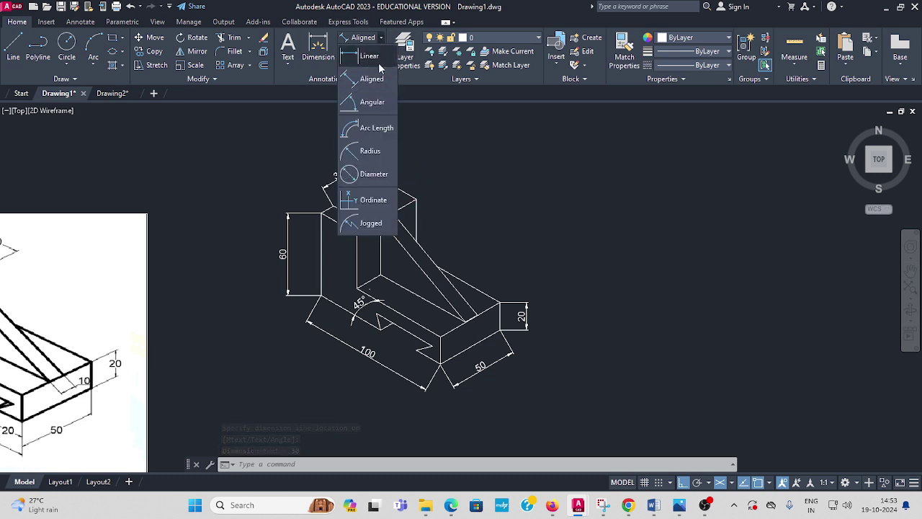
left_click(369, 56)
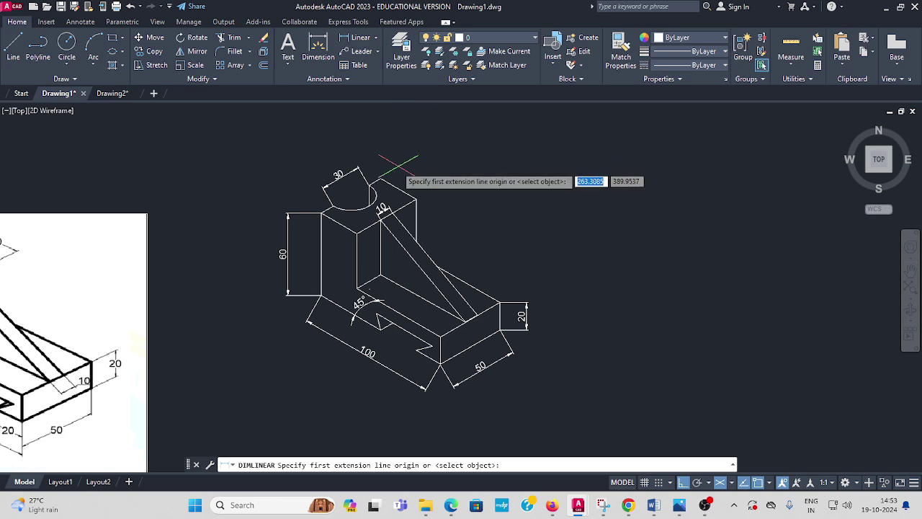
left_click(376, 38)
left_click(368, 82)
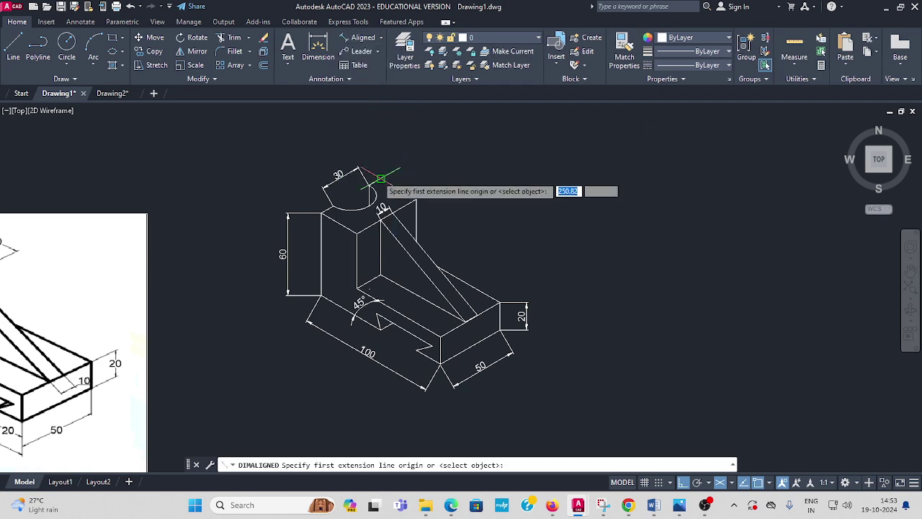
left_click(380, 179)
left_click(416, 199)
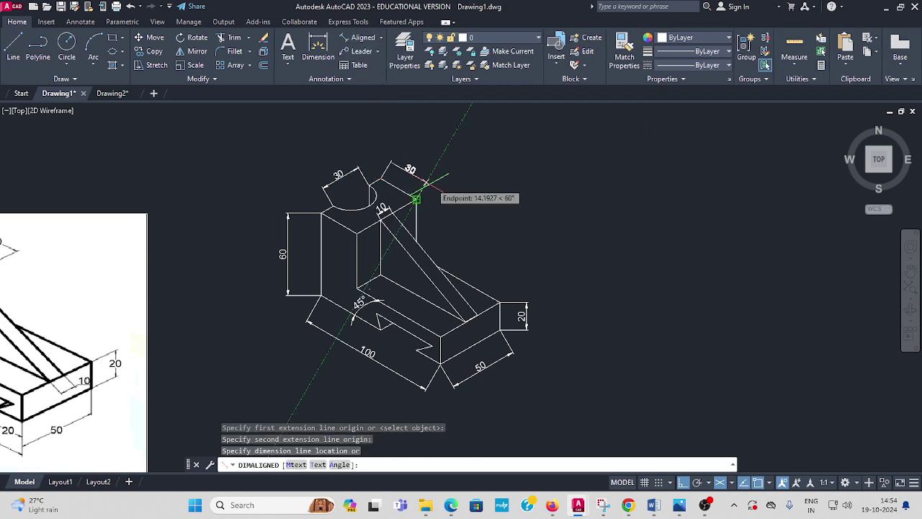
left_click(436, 175)
mouse_move(627, 278)
middle_mouse_down()
mouse_move(621, 263)
mouse_move(581, 247)
middle_mouse_up()
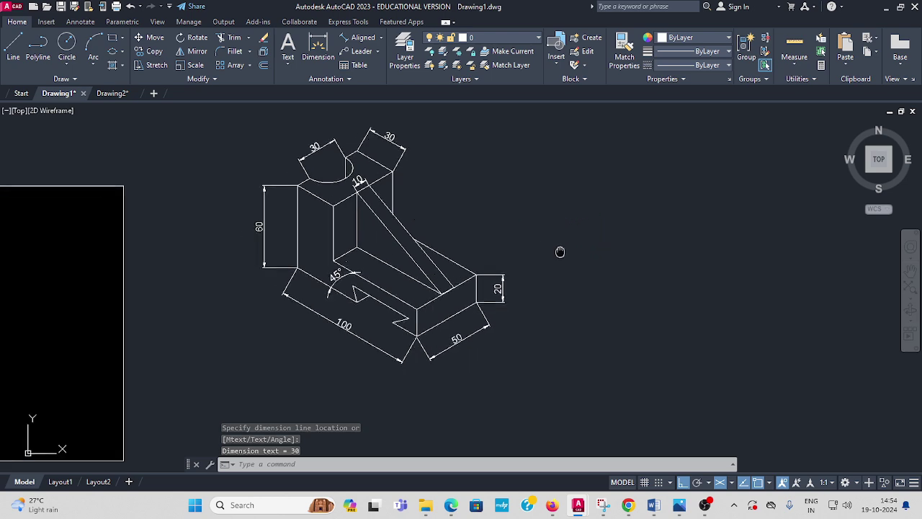
Grip-stretch the 45° angle dimension, then undo the accidental 135° result.
scroll(366, 305, "up", 2)
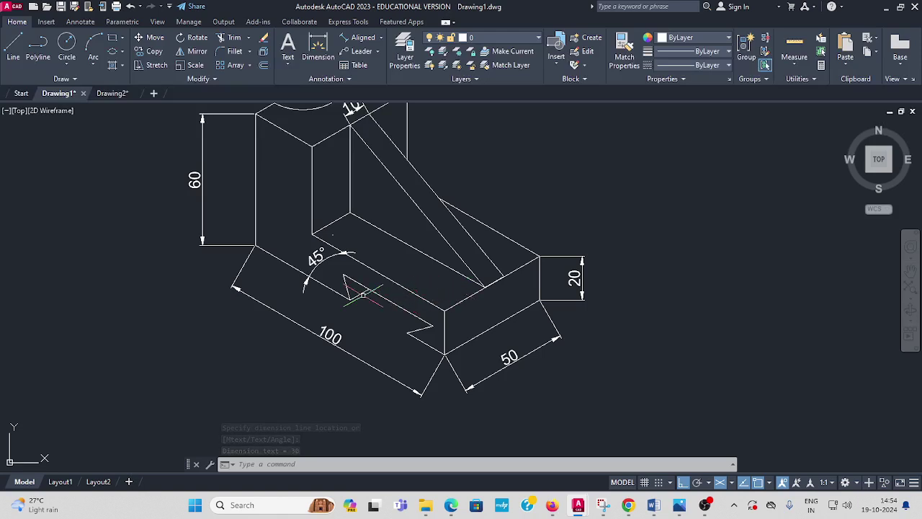
left_click(317, 257)
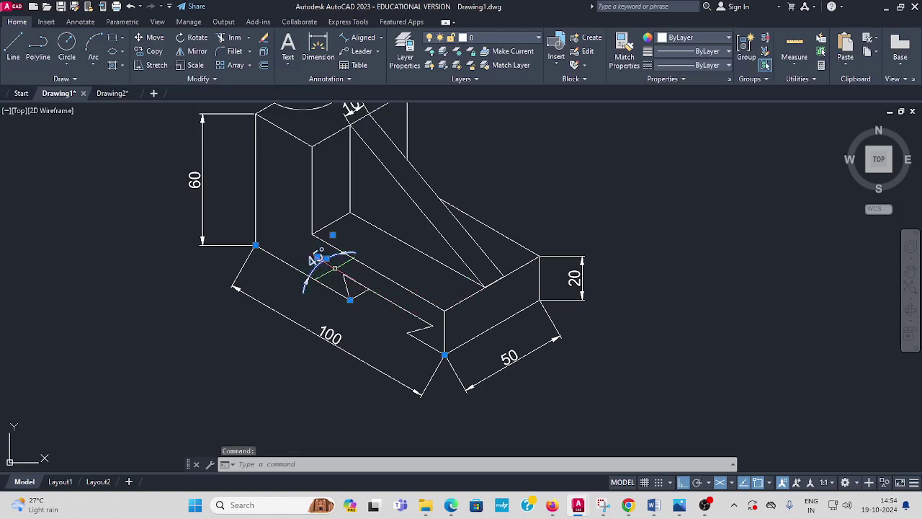
left_click(325, 258)
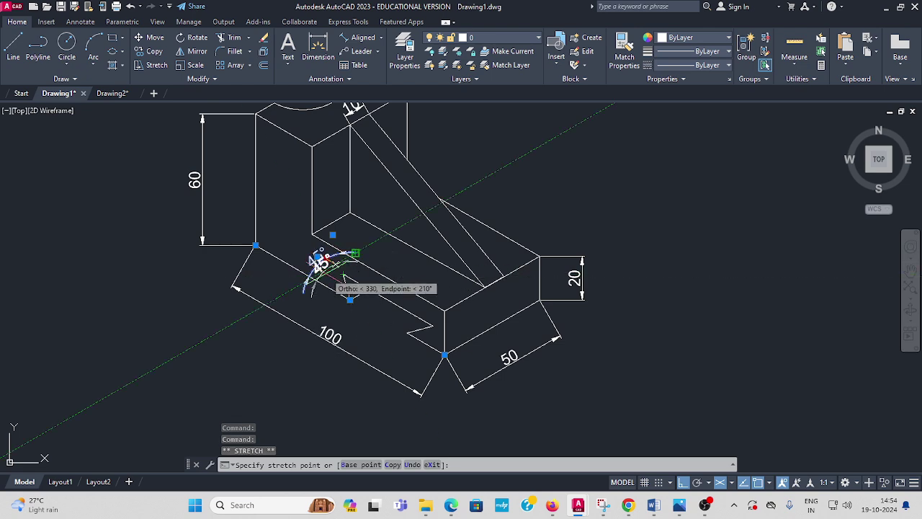
left_click(324, 293)
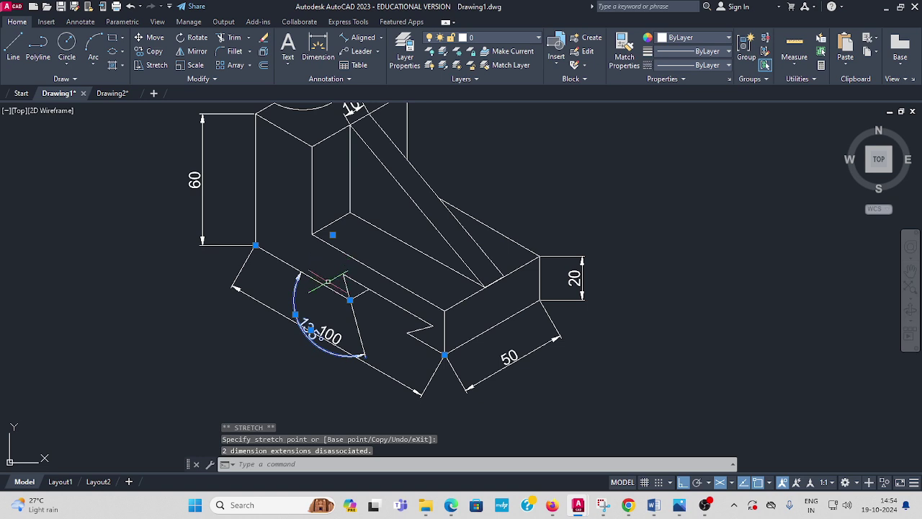
left_click(138, 8)
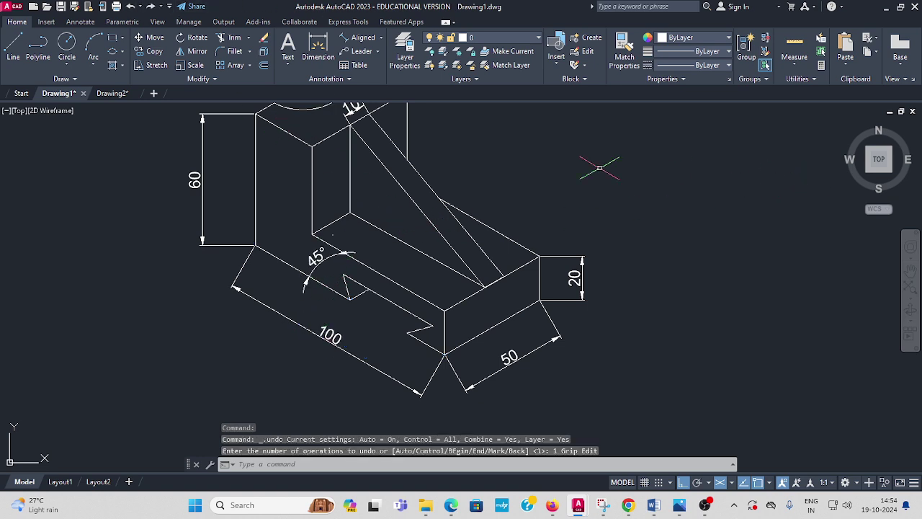
Move the 45° dimension clear of the 100 dimension and refit the whole drawing in view.
scroll(268, 257, "up", 4)
left_click(414, 258)
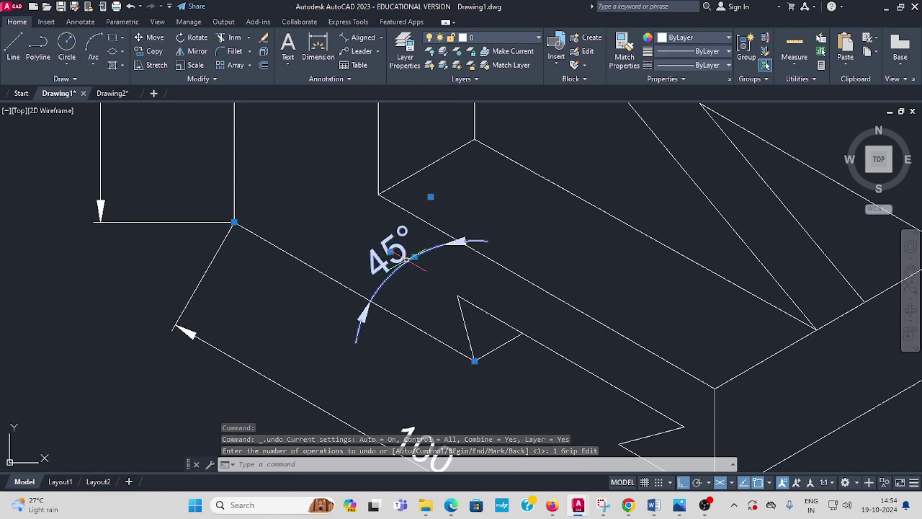
left_click(414, 258)
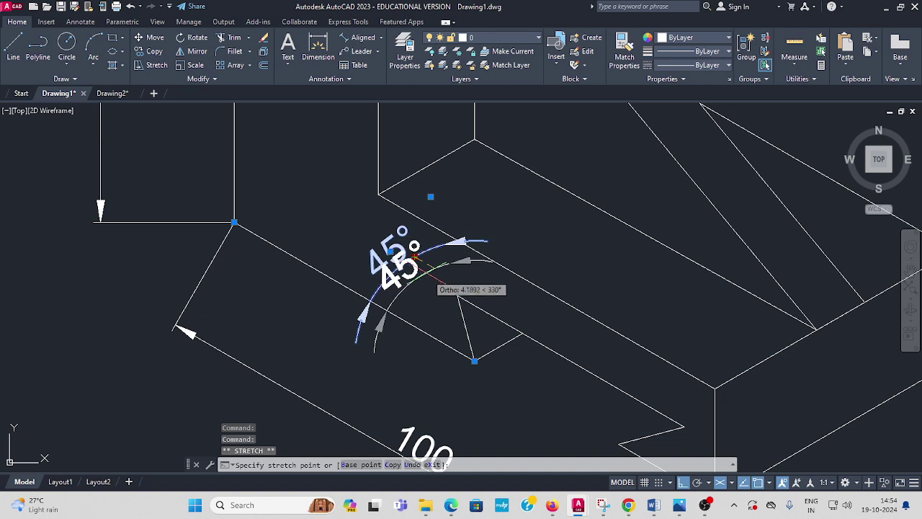
left_click(405, 272)
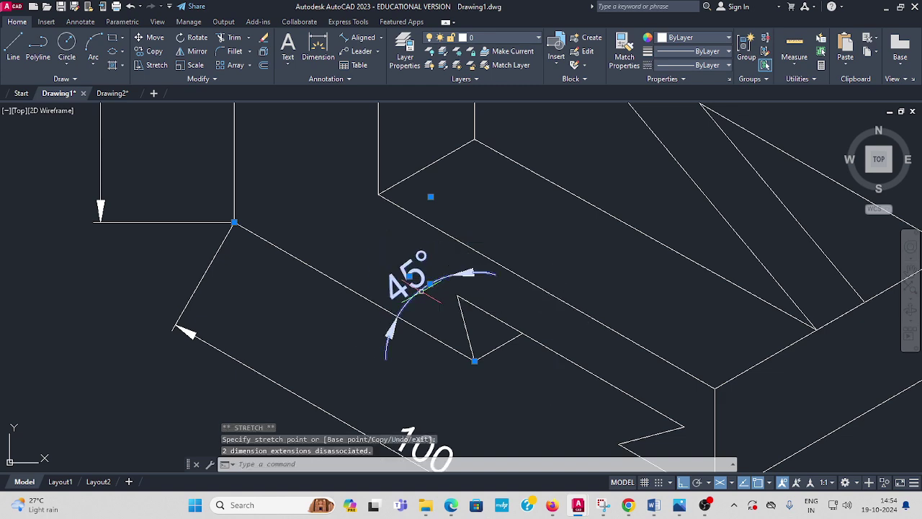
key("Escape")
scroll(537, 240, "down", 2)
middle_click_drag(537, 240, 377, 204)
scroll(619, 281, "down", 2)
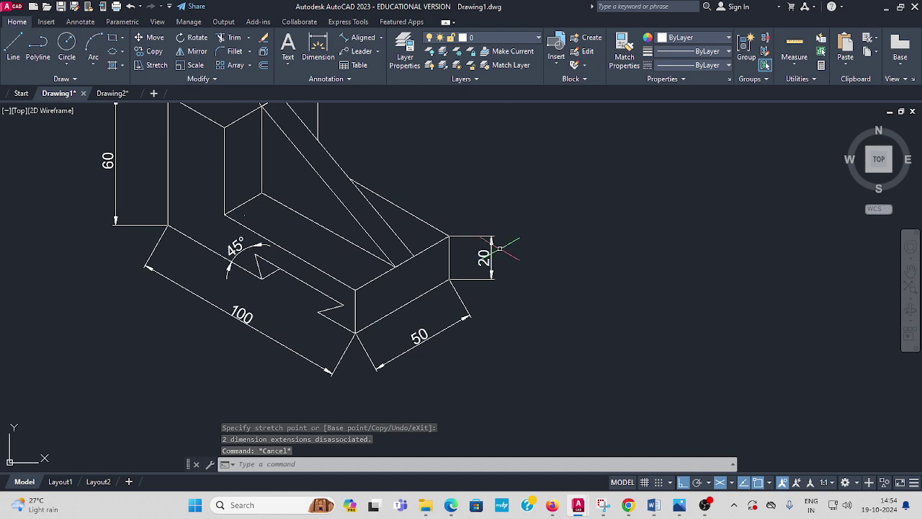
middle_click_drag(51, 105, 136, 169)
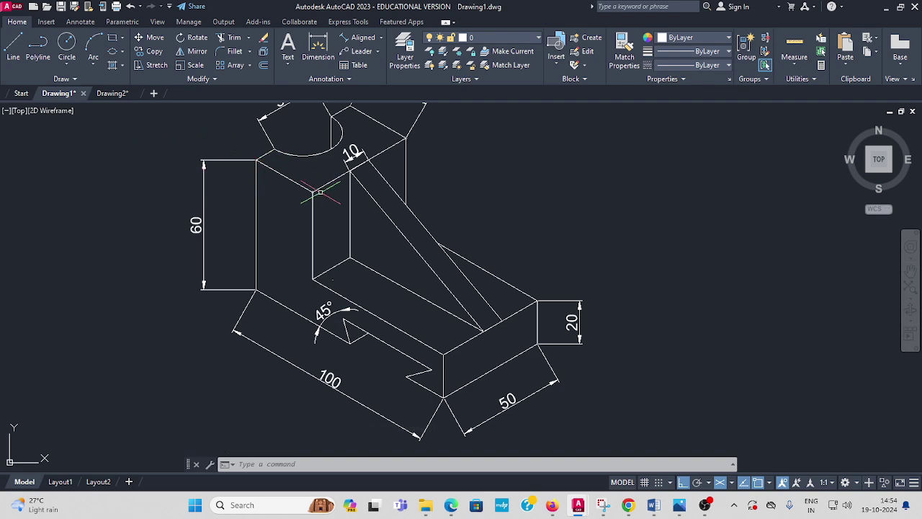
middle_click_drag(321, 193, 361, 229)
scroll(612, 209, "down", 2)
middle_click_drag(169, 303, 184, 292)
middle_click_drag(156, 374, 316, 330)
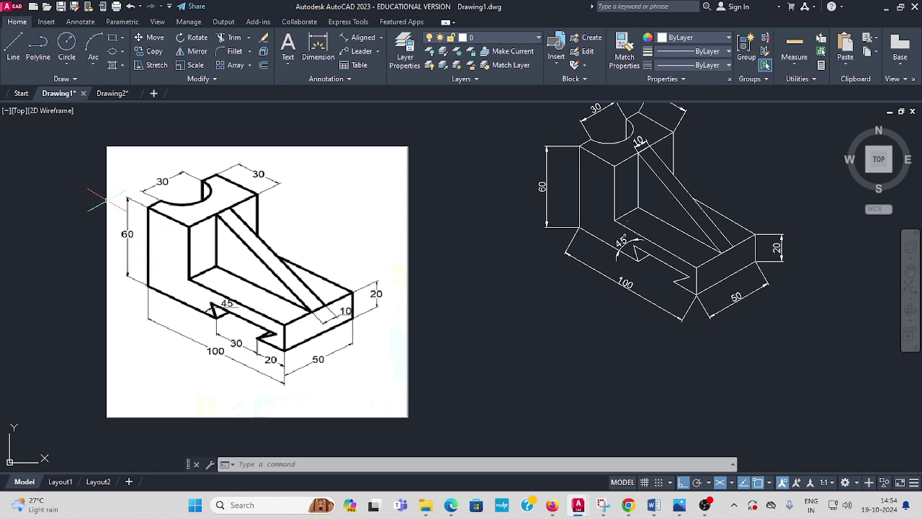
scroll(335, 280, "down", 2)
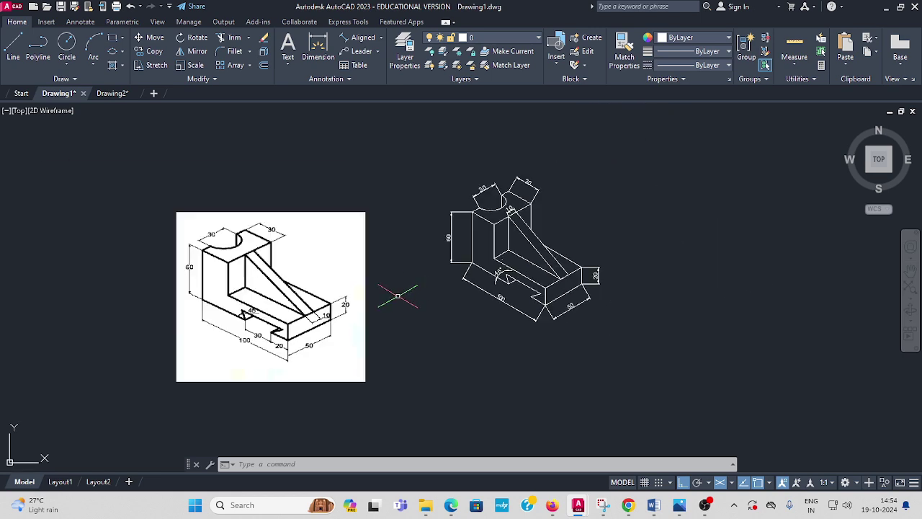
middle_click_drag(411, 406, 264, 288)
scroll(264, 288, "up", 4)
scroll(369, 251, "down", 3)
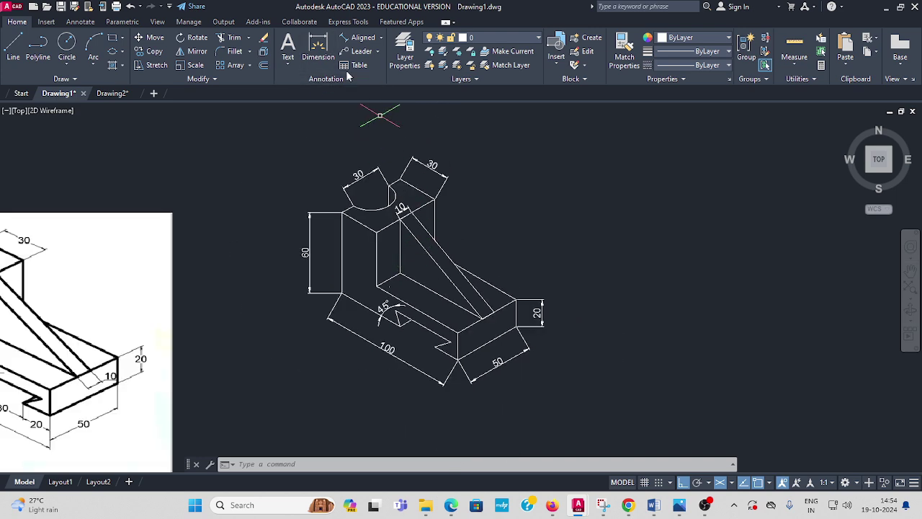
Oblique the 60 height dimension using two points along the bracket's isometric edge.
left_click(80, 21)
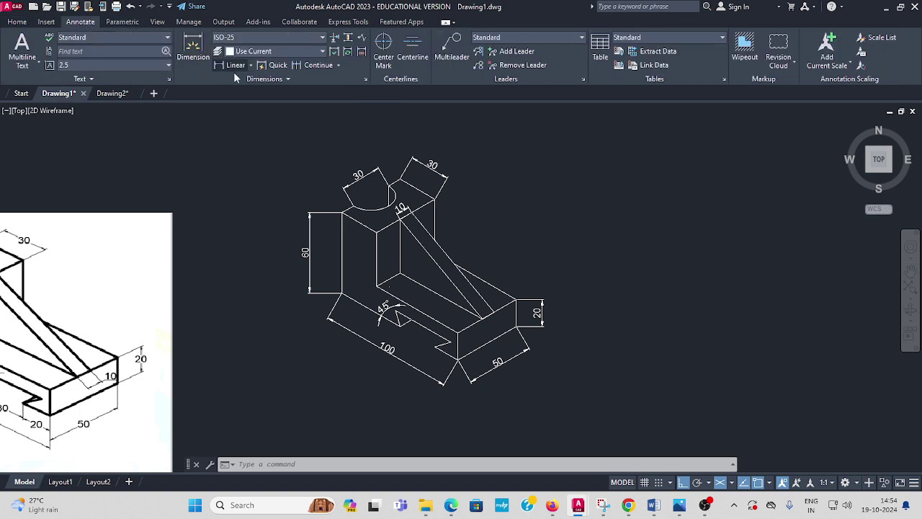
left_click(288, 78)
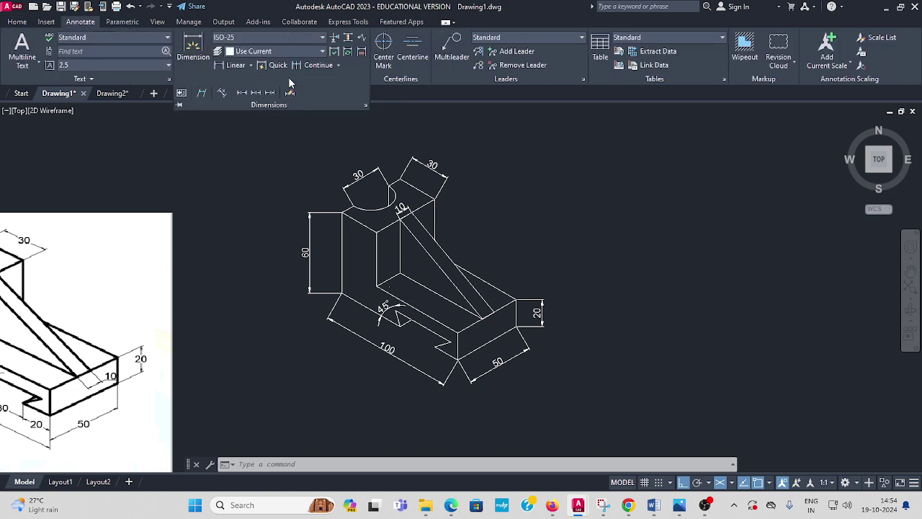
left_click(202, 95)
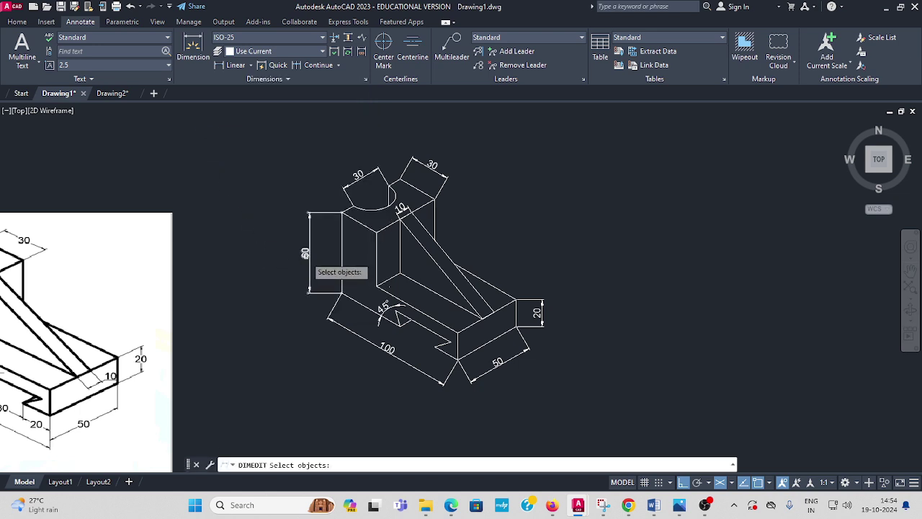
left_click(306, 253)
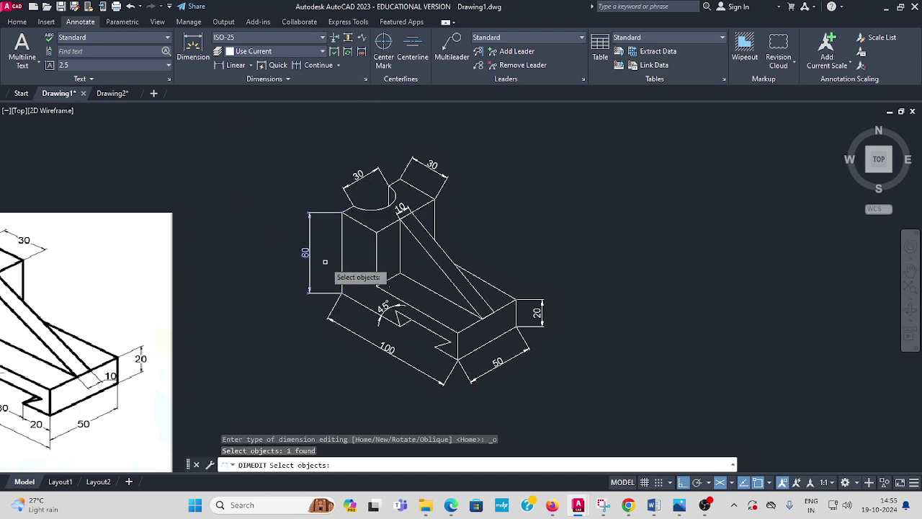
key("Return")
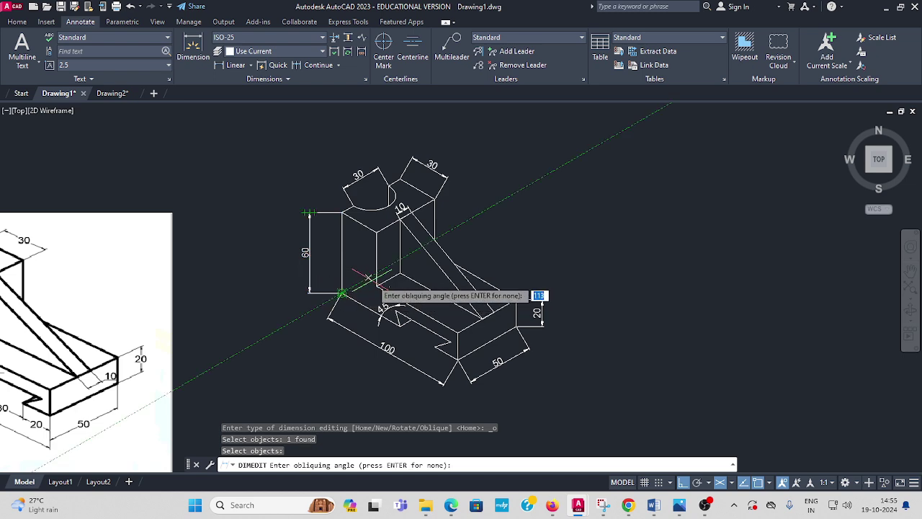
left_click(342, 213)
left_click(376, 231)
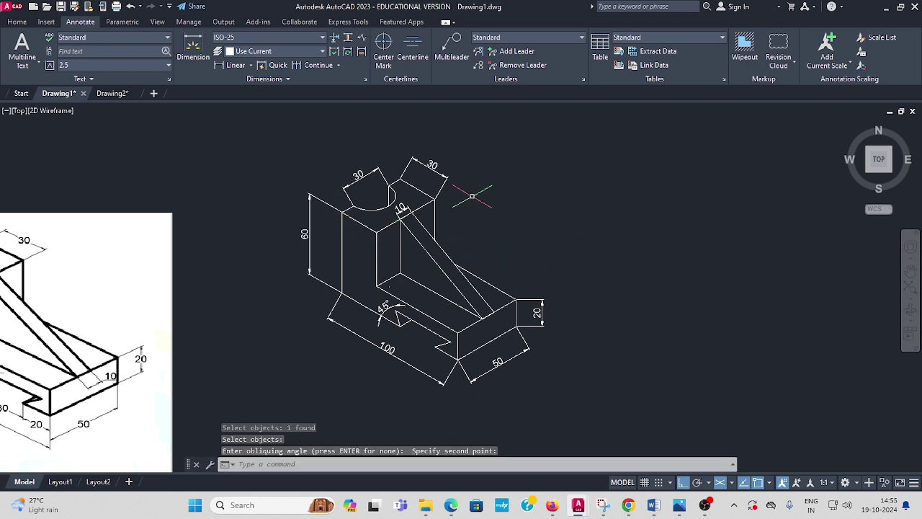
left_click(287, 78)
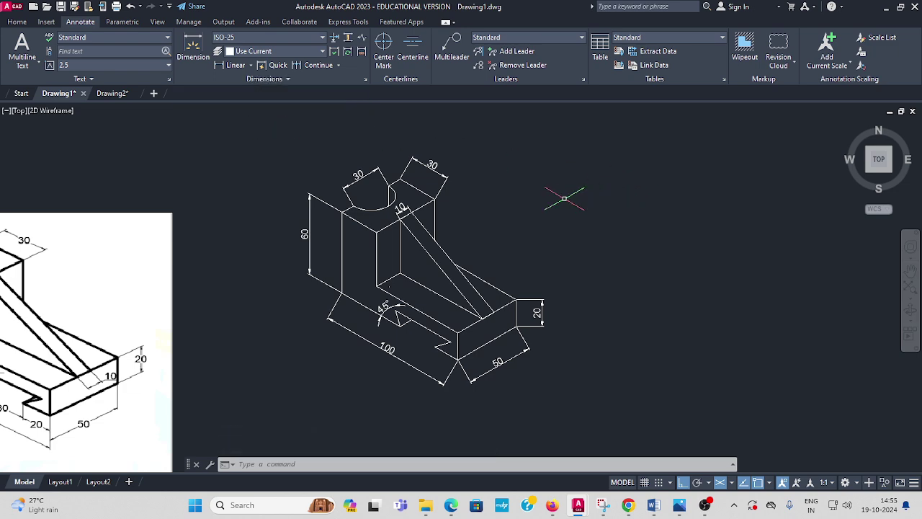
Begin obliquing the 100 length dimension, then cancel the angle input.
left_click(287, 79)
left_click(202, 94)
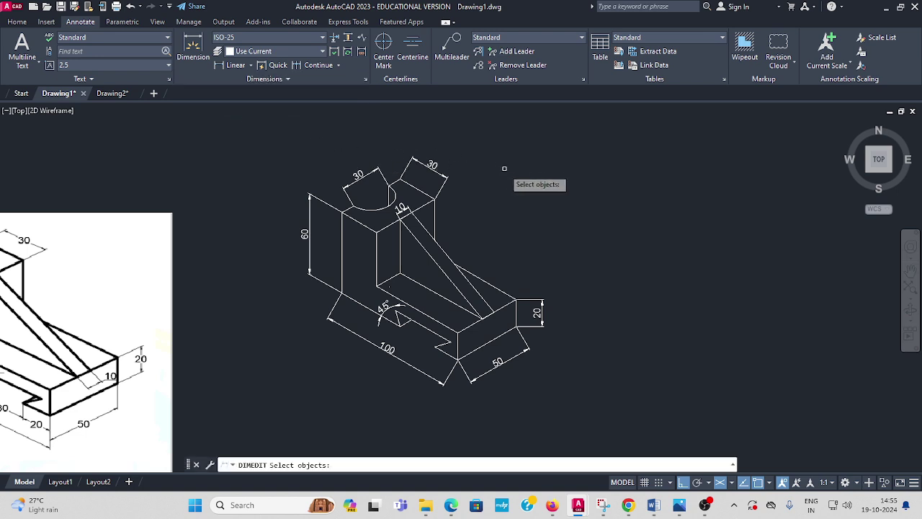
left_click(399, 358)
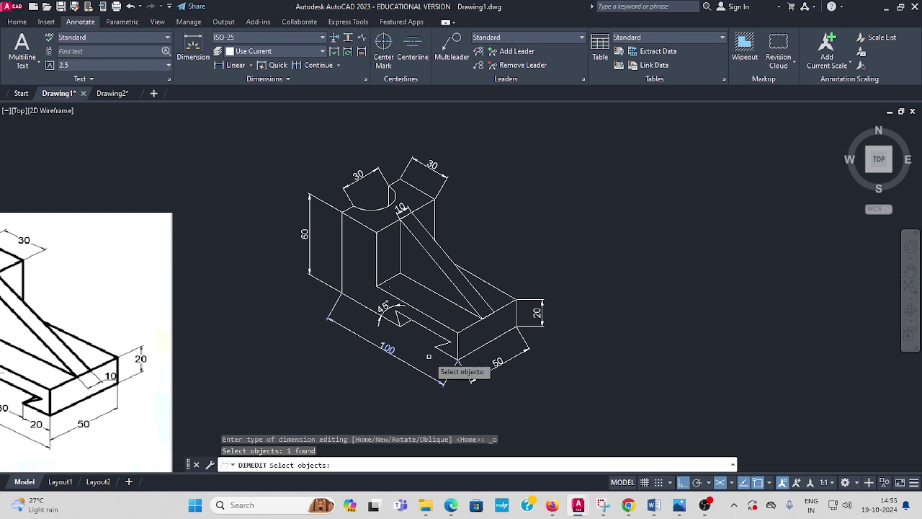
key("Return")
left_click(456, 359)
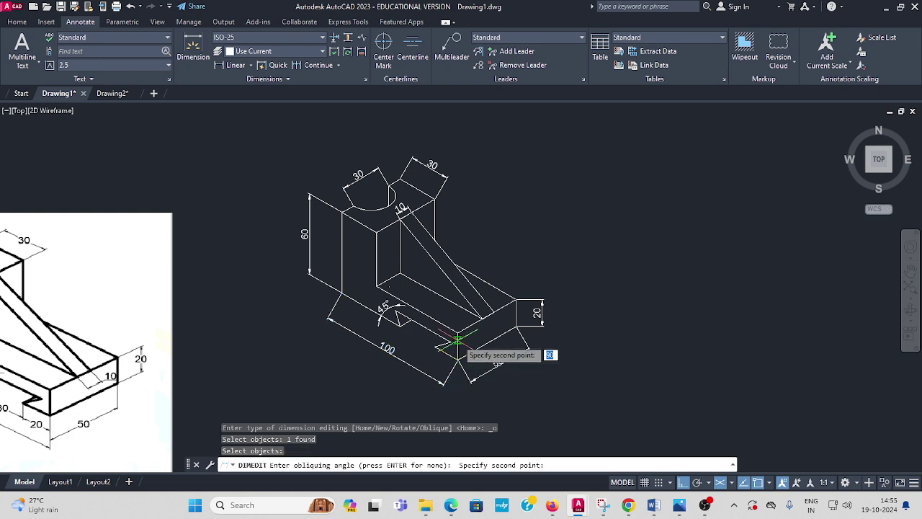
key("Escape")
key("Return")
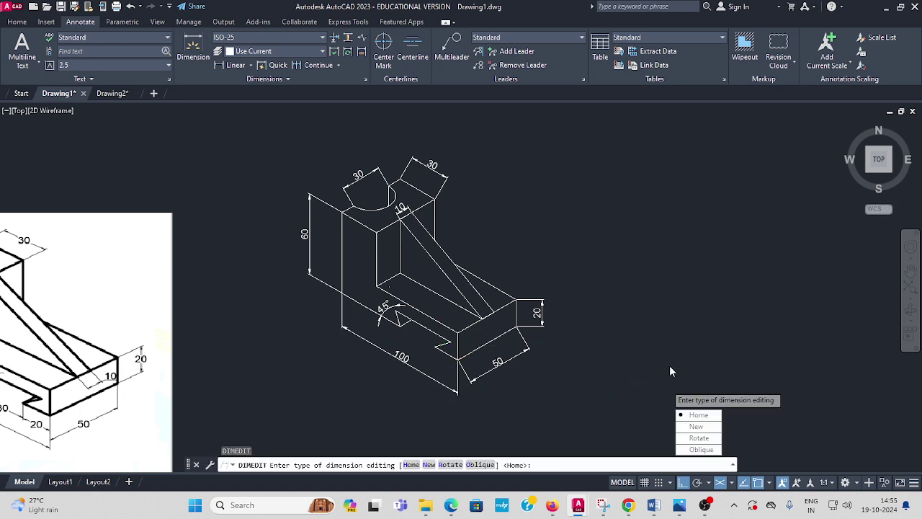
Oblique the 50 dimension along the vertical edge and the 20 dimension along the block edge.
left_click(702, 450)
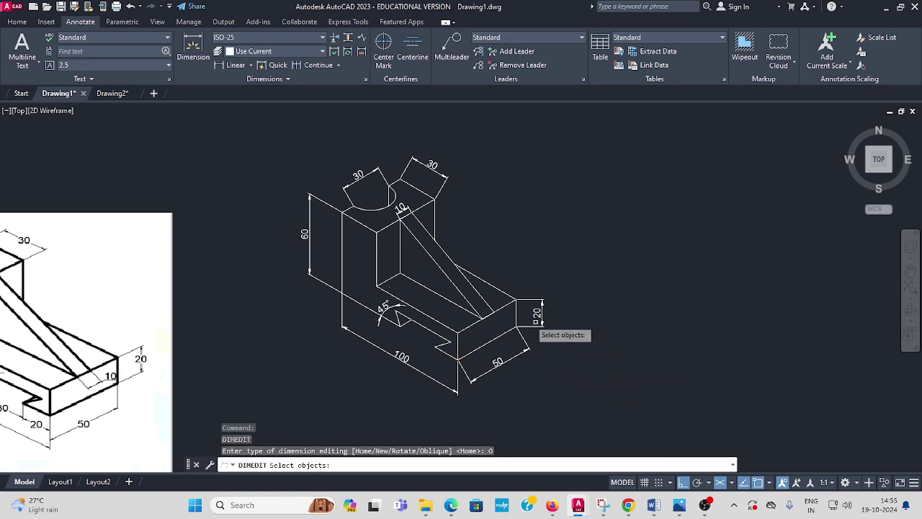
left_click(496, 362)
key("Return")
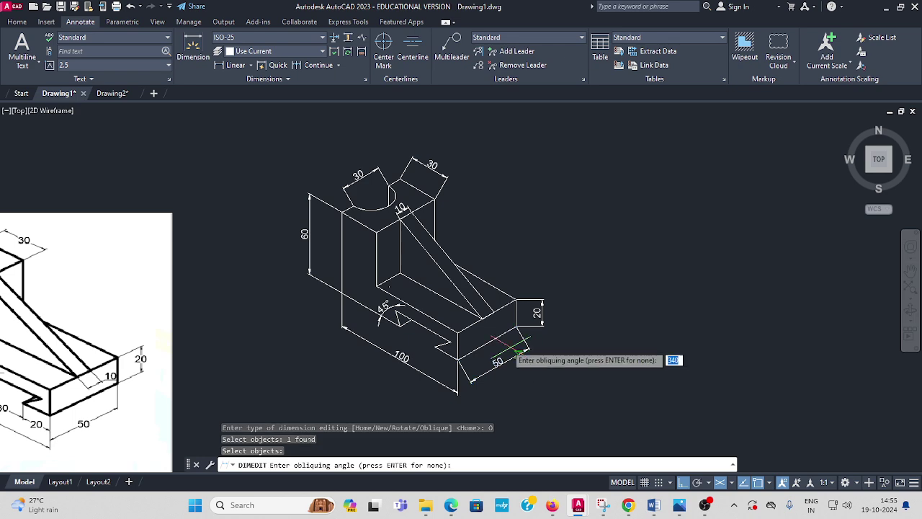
left_click(457, 360)
left_click(457, 334)
key("Return")
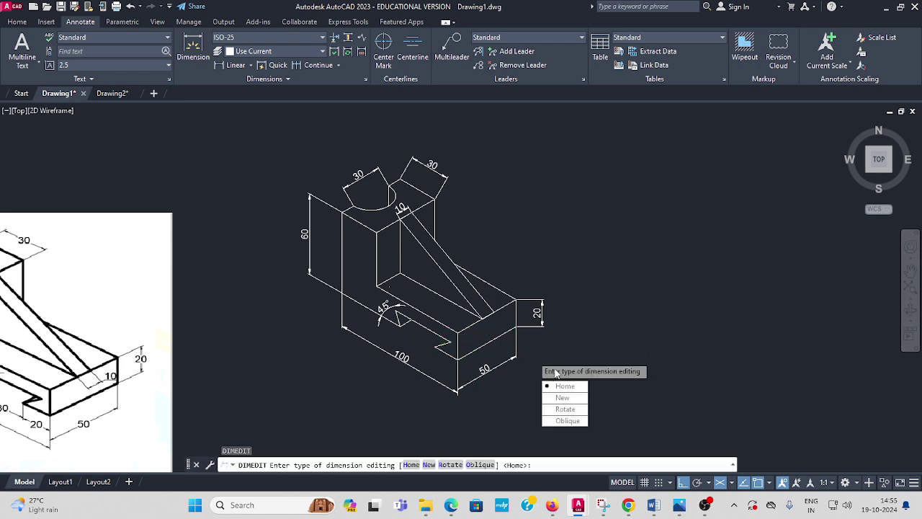
left_click(569, 420)
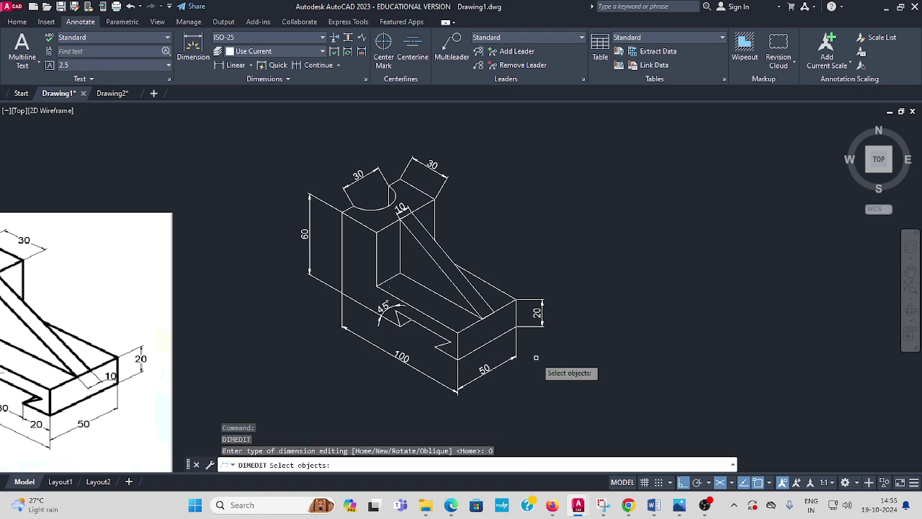
left_click(541, 306)
key("Return")
left_click(515, 299)
left_click(459, 329)
key("Return")
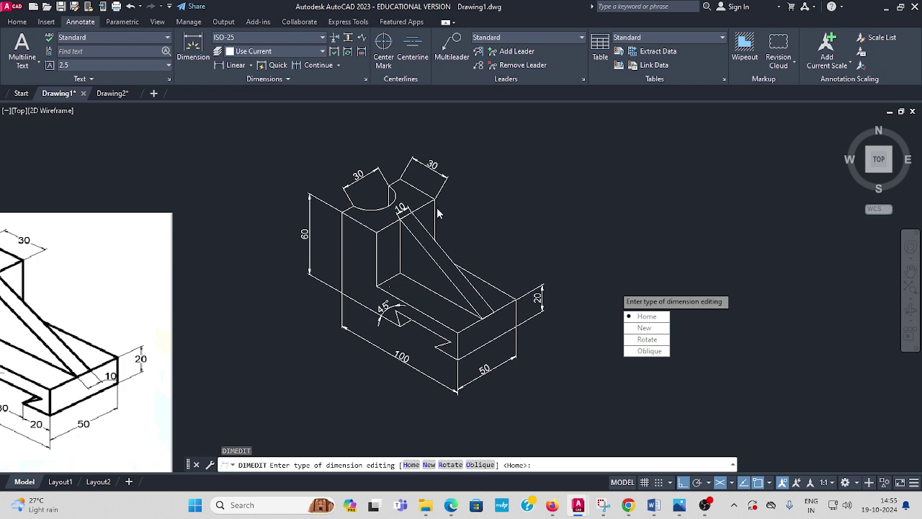
Select the 10 rib dimension for obliquing.
left_click(648, 351)
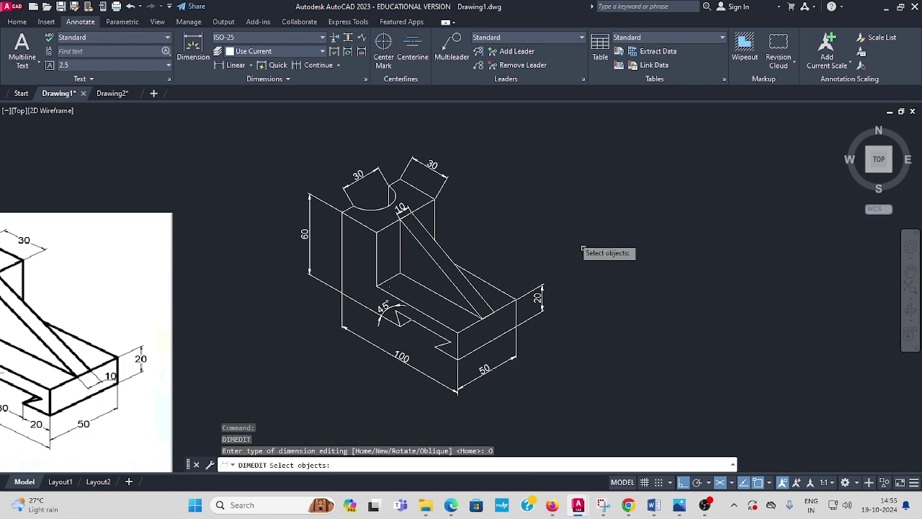
left_click(401, 209)
key("Return")
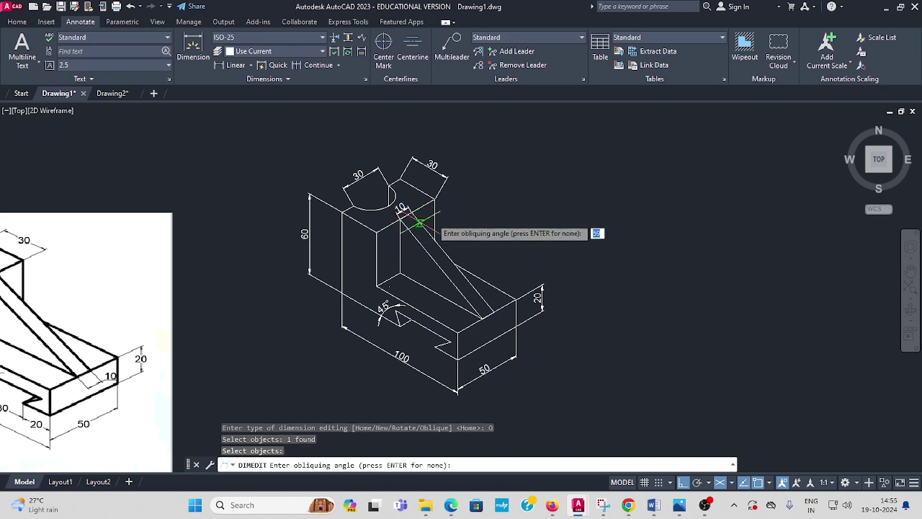
scroll(435, 206, "up", 3)
Finish obliquing the 10 rib dimension, then oblique the upper 30 dimension to the box edge.
left_click(434, 185)
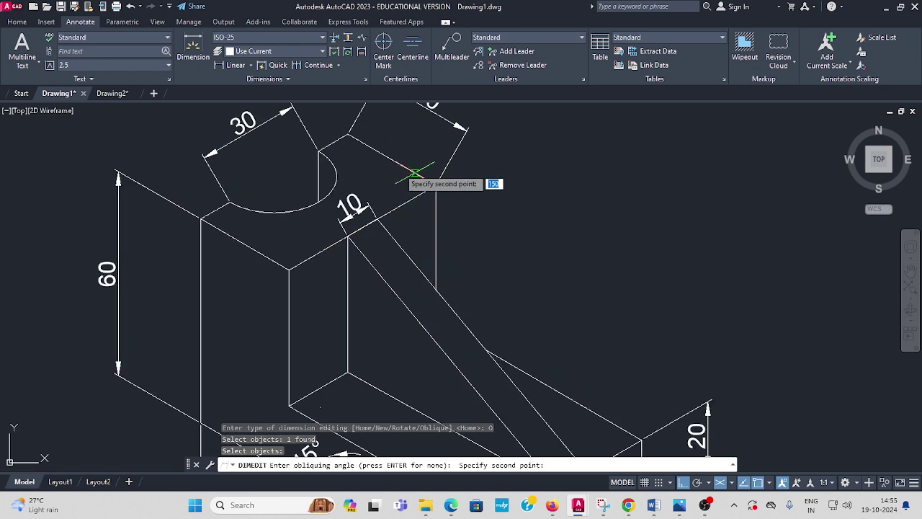
left_click(346, 133)
key("Return")
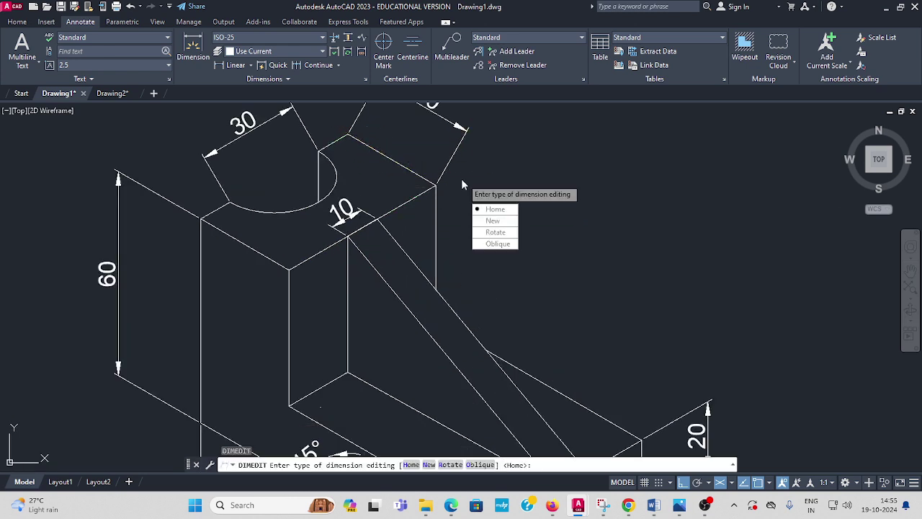
left_click(494, 245)
middle_click_drag(443, 148, 426, 227)
left_click(414, 180)
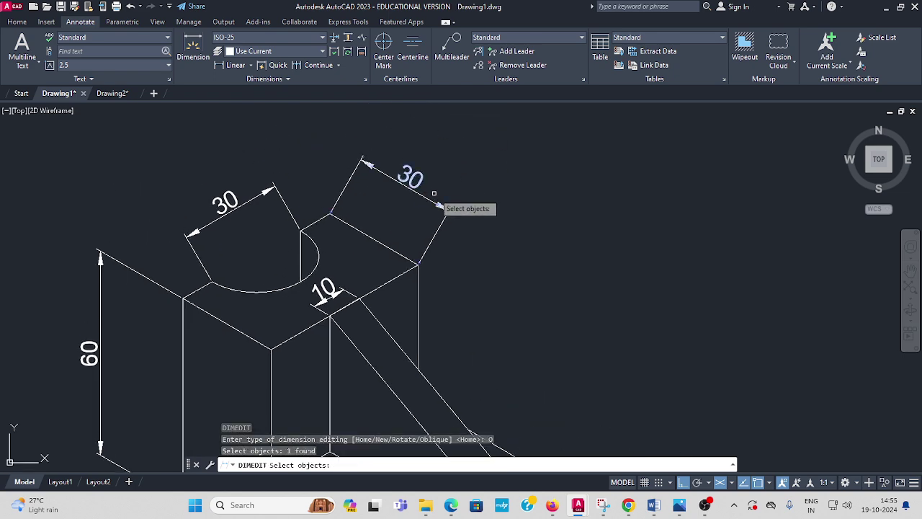
key("Return")
left_click(418, 265)
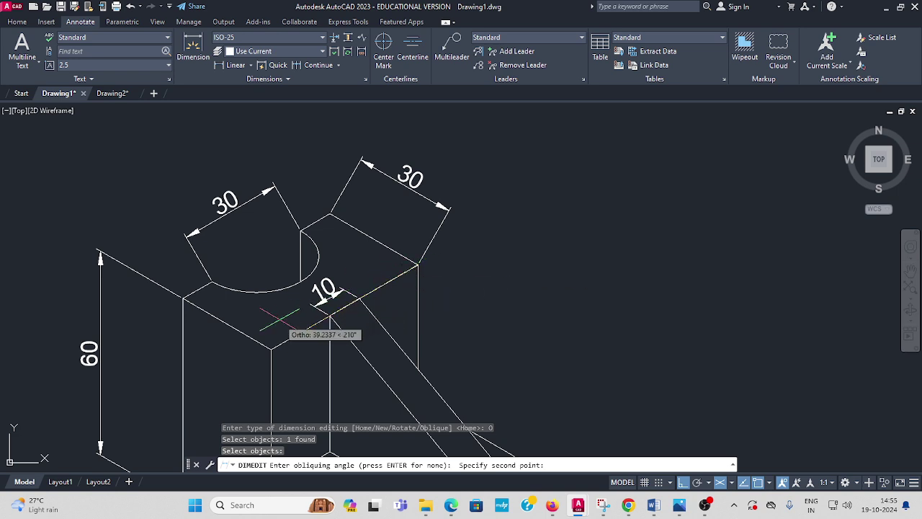
left_click(271, 351)
Oblique the left 30 dimension along the matching box edge.
key("Return")
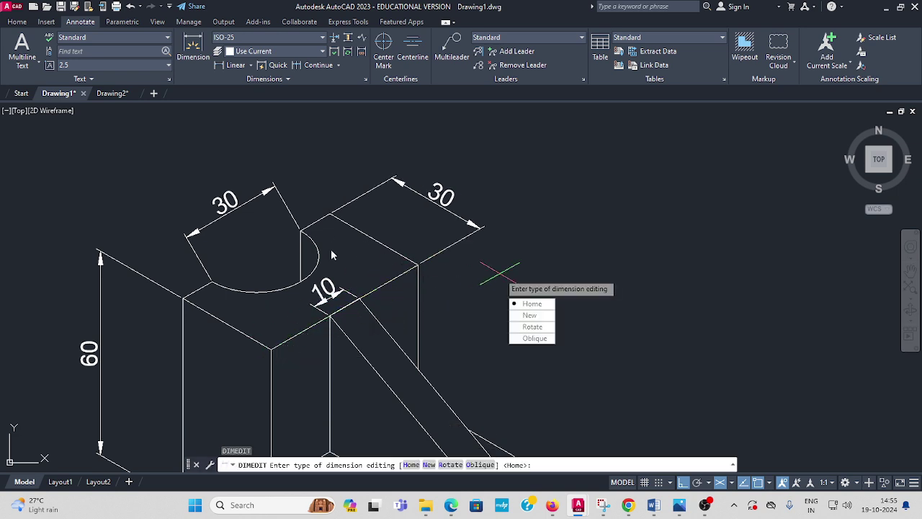
left_click(534, 339)
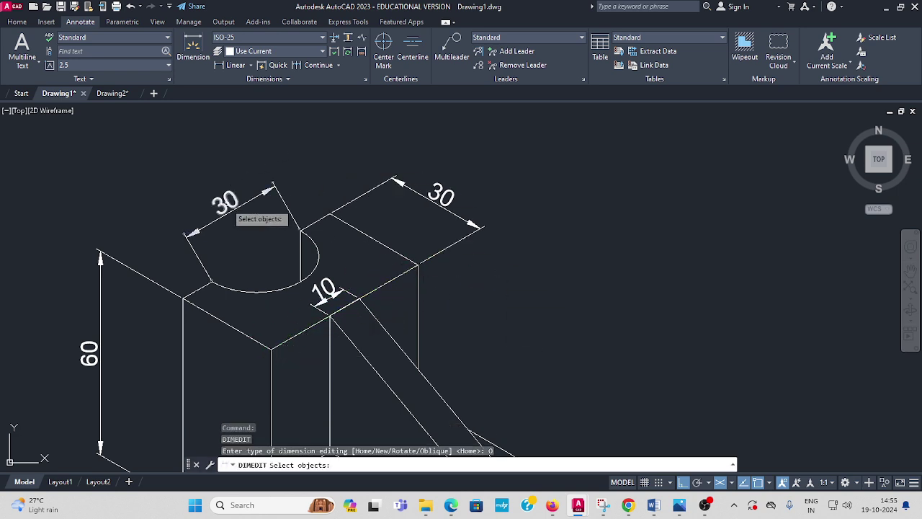
left_click(195, 249)
key("Return")
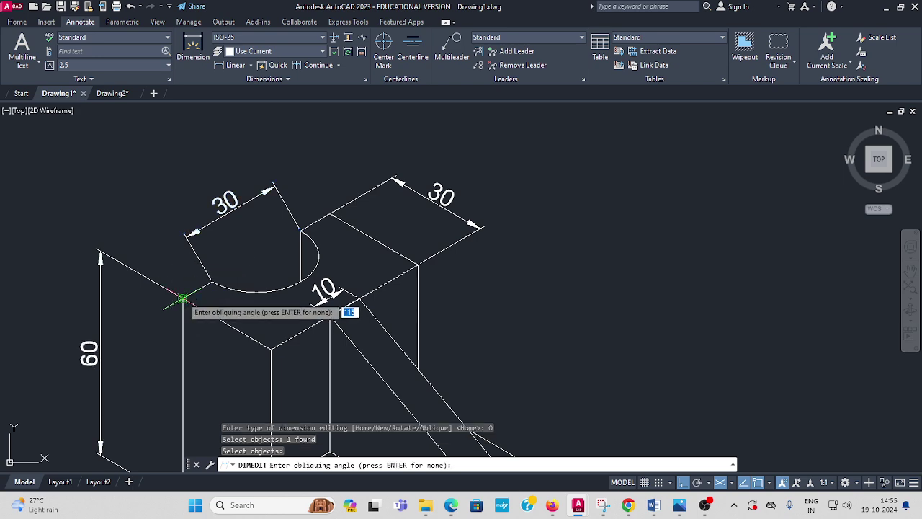
left_click(183, 297)
left_click(272, 351)
scroll(440, 288, "down", 5)
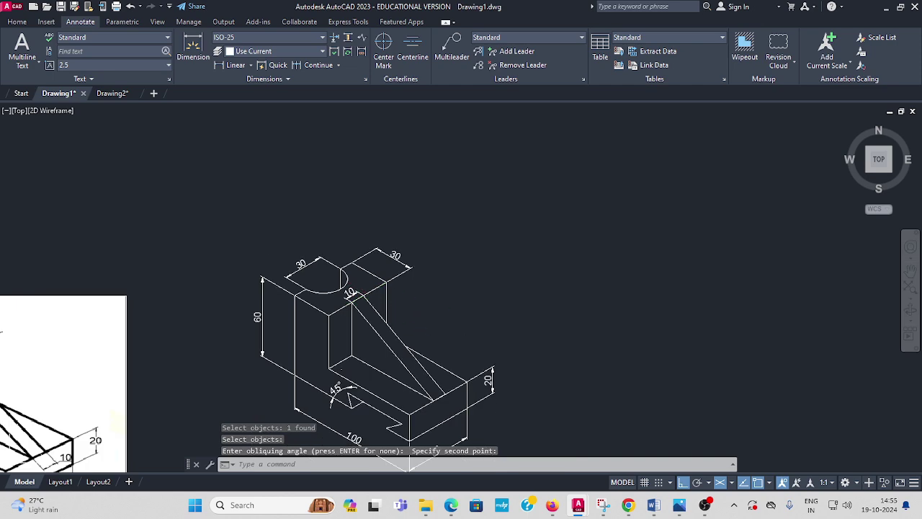
middle_click_drag(476, 274, 510, 262)
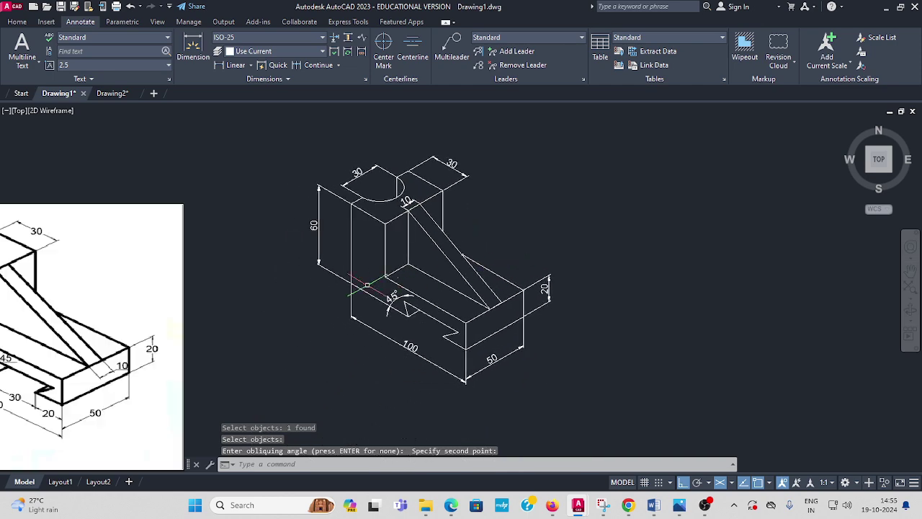
middle_click_drag(272, 281, 347, 264)
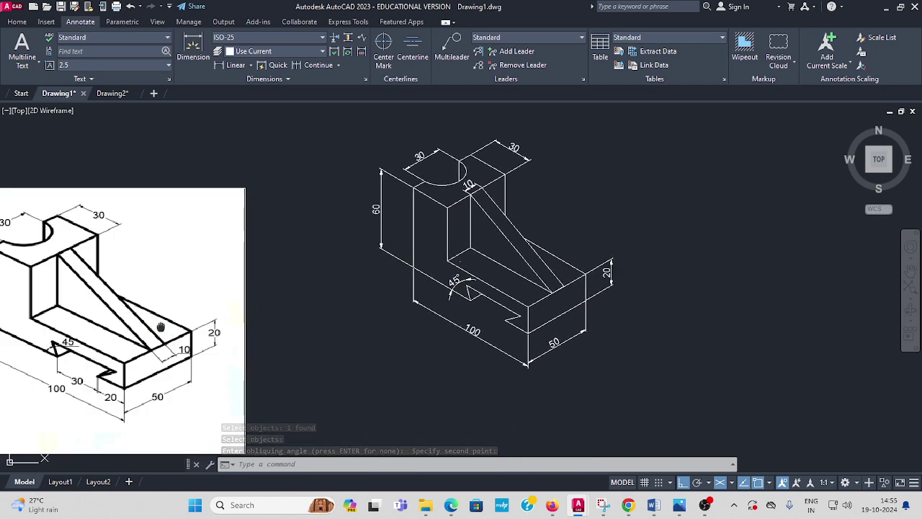
middle_click_drag(165, 319, 175, 294)
middle_click_drag(416, 324, 329, 343)
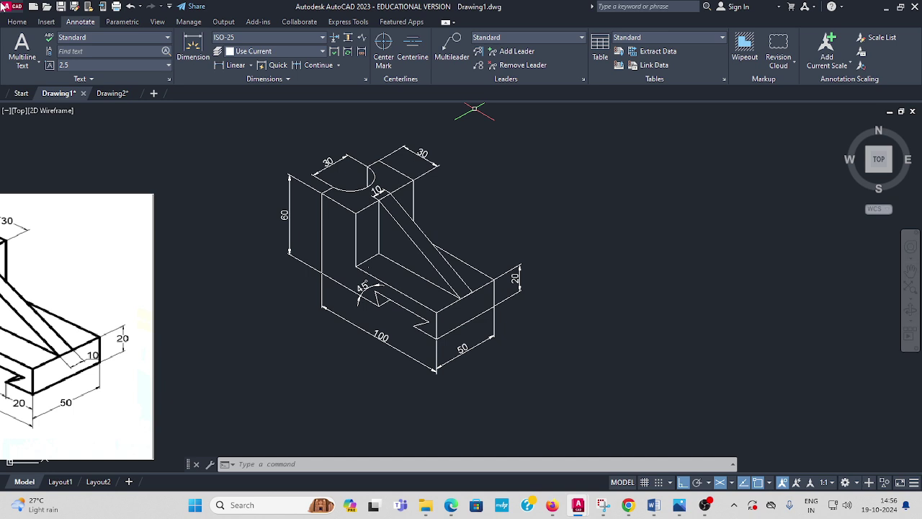
left_click(16, 23)
Select the entire bracket with its dimensions and set their colour to Yellow.
mouse_move(537, 163)
left_mouse_down()
mouse_move(491, 153)
mouse_move(335, 137)
mouse_move(211, 146)
mouse_move(242, 263)
mouse_move(306, 351)
mouse_move(610, 367)
left_mouse_up()
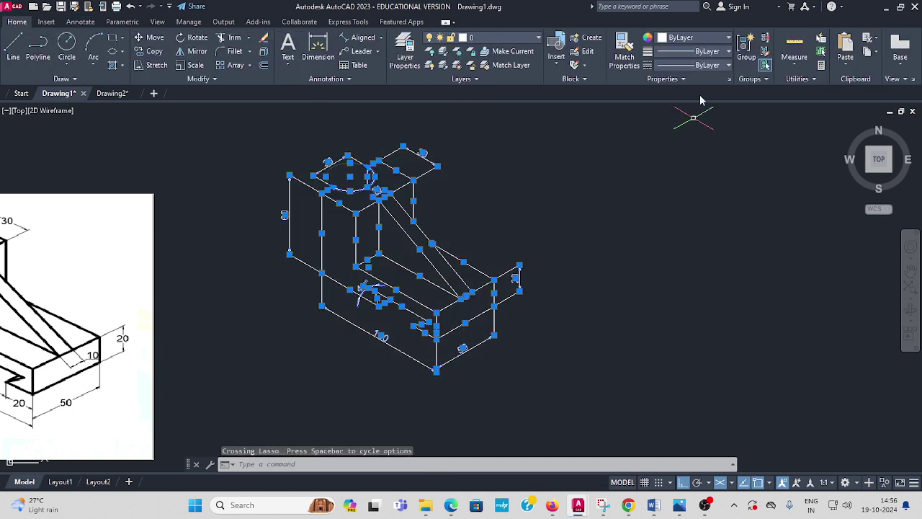
left_click(730, 39)
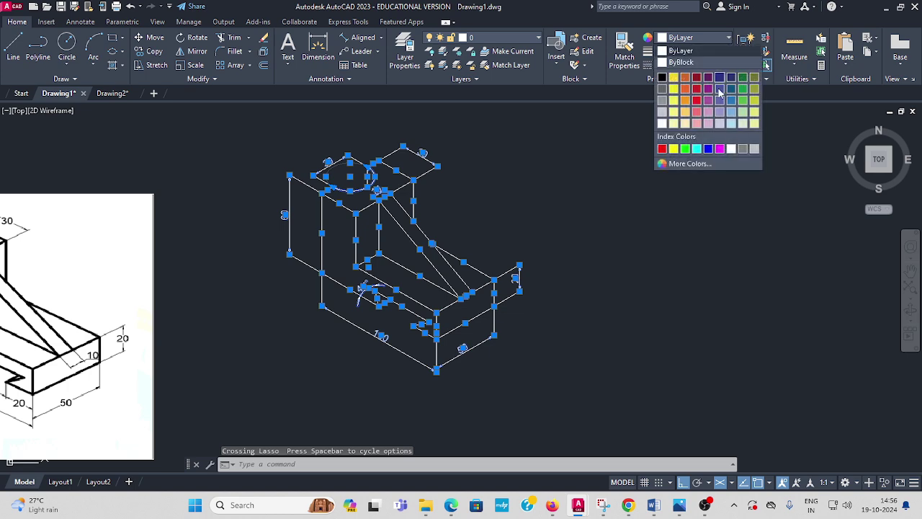
left_click(674, 152)
left_click(592, 258)
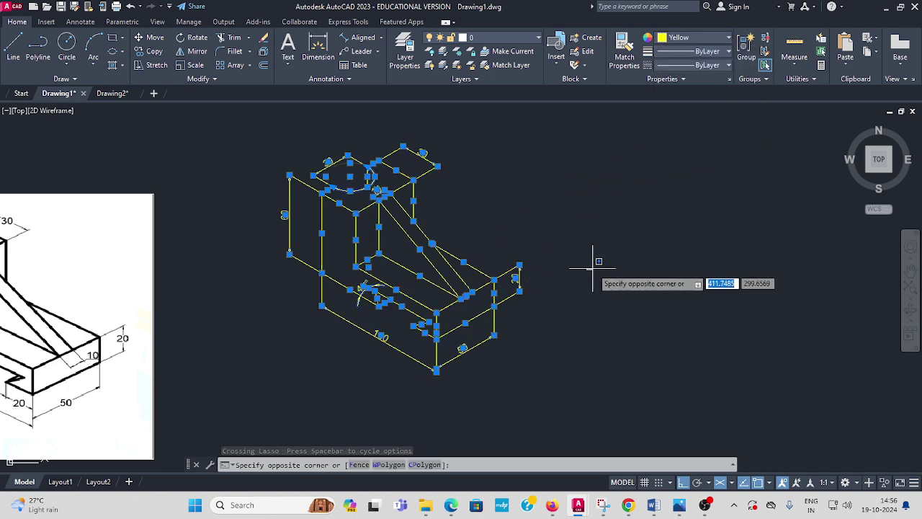
key("Escape")
key("Escape")
key("Escape")
scroll(449, 285, "up", 2)
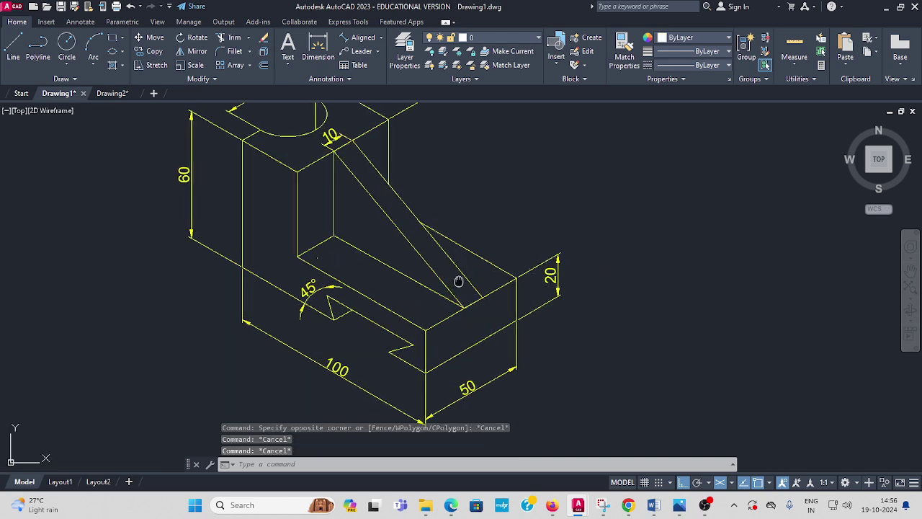
scroll(471, 309, "down", 4)
middle_click_drag(470, 308, 463, 250)
Move all 38 bracket objects down and to the right, away from the reference image.
left_click(154, 42)
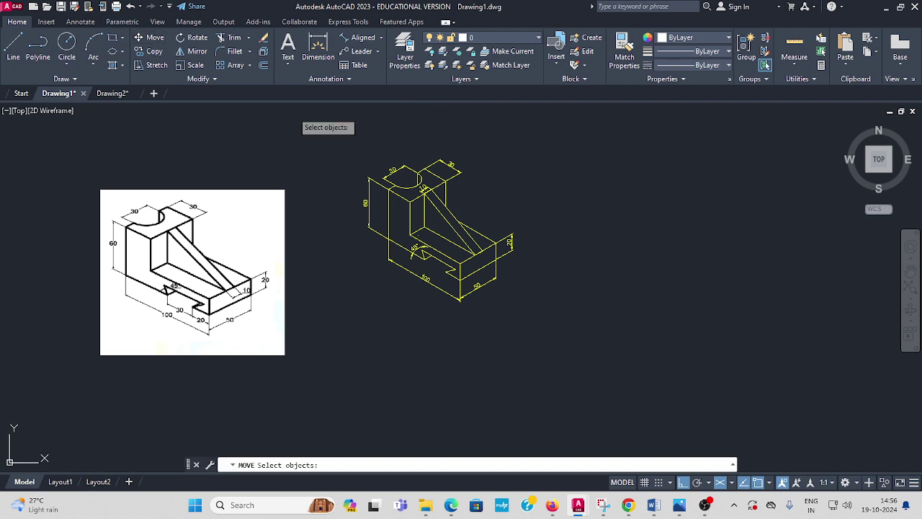
left_click(326, 123)
left_click(564, 331)
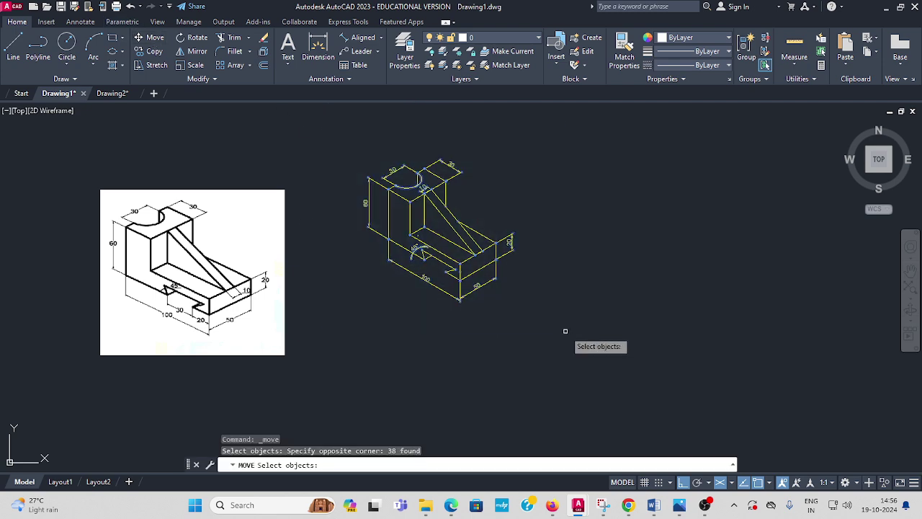
key("Return")
left_click(496, 258)
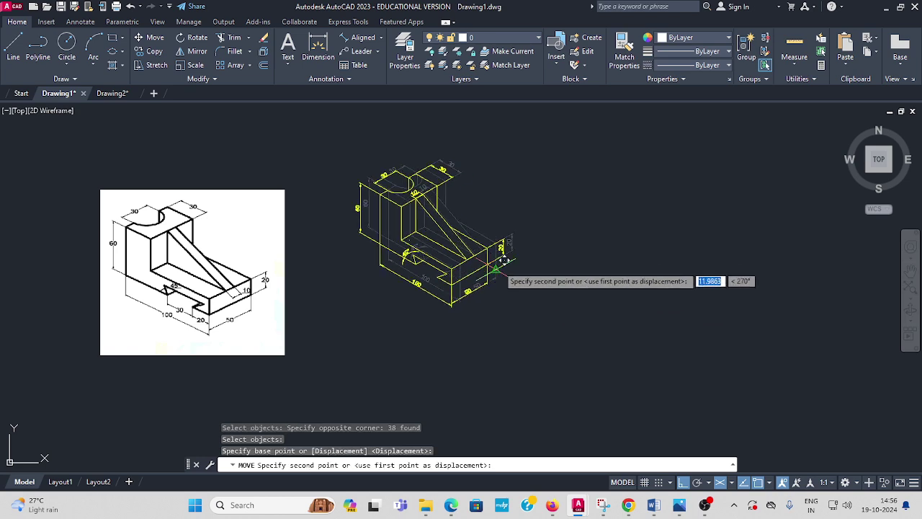
left_click(540, 314)
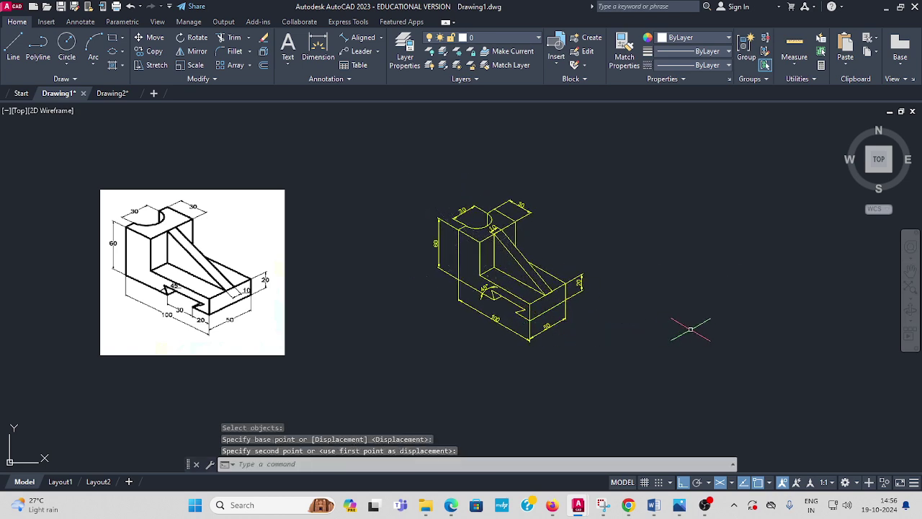
key("Escape")
scroll(531, 260, "up", 3)
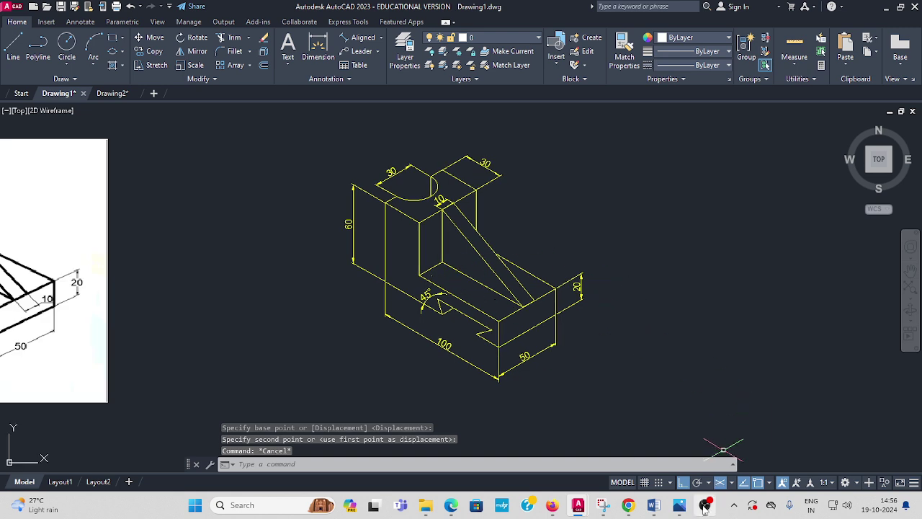
mouse_move(705, 507)
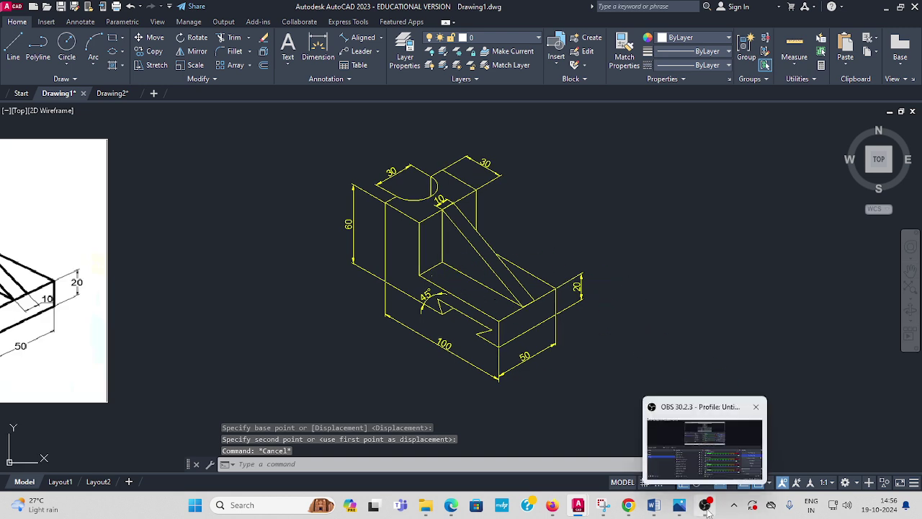